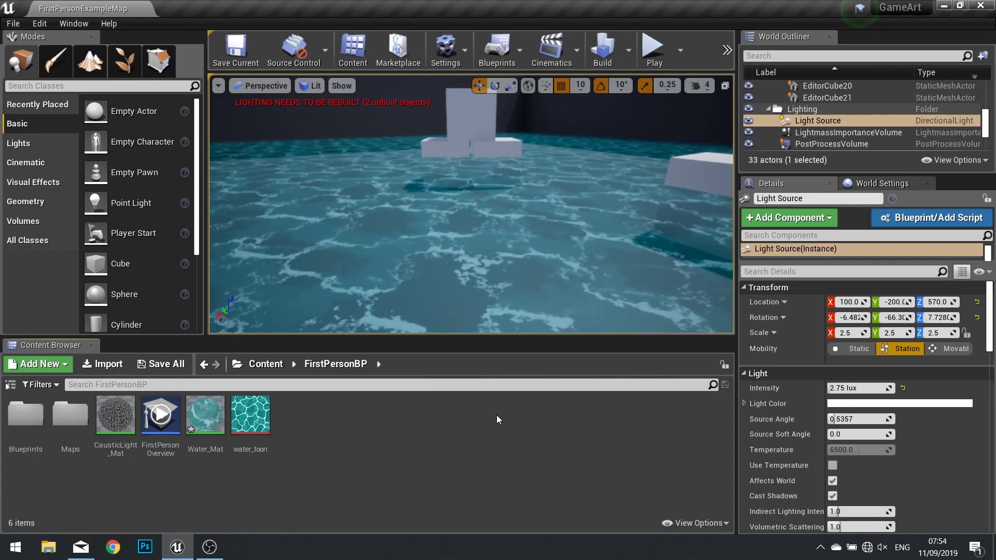
right_click_drag(529, 179, 450, 202)
key("s")
key("w")
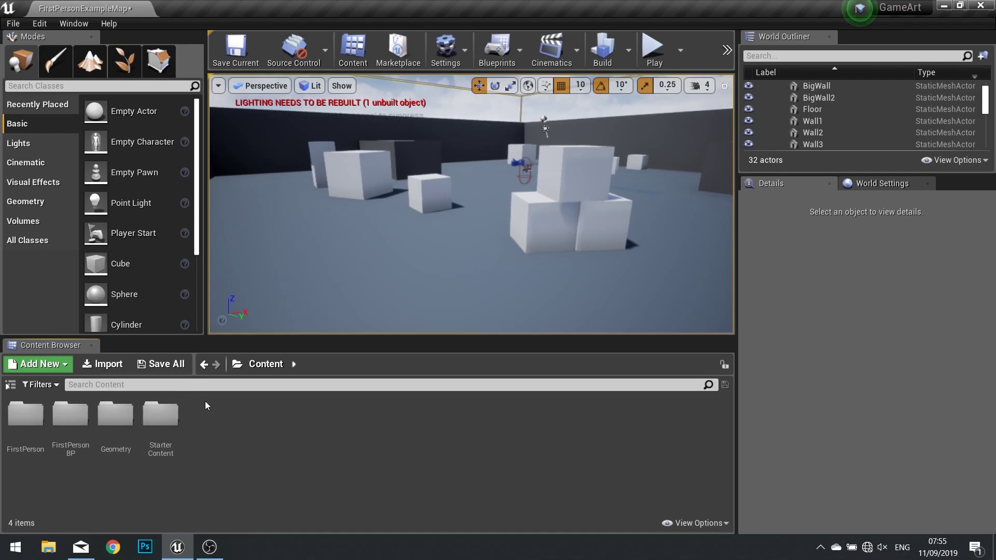
Step: Create a new material named Water_Mat in the Content folder and open it for editing
left_click(55, 370)
left_click(125, 247)
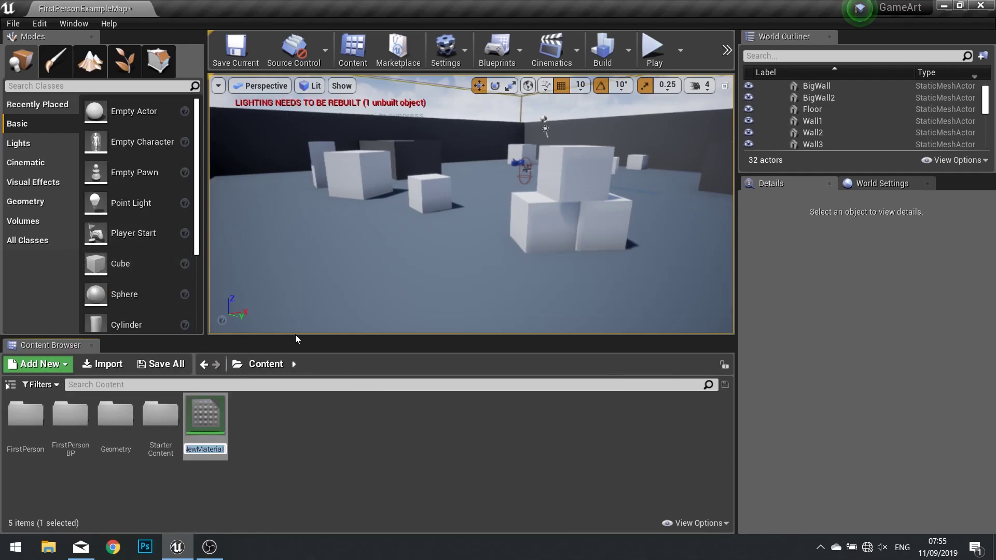
type("Water_Mat")
key("Return")
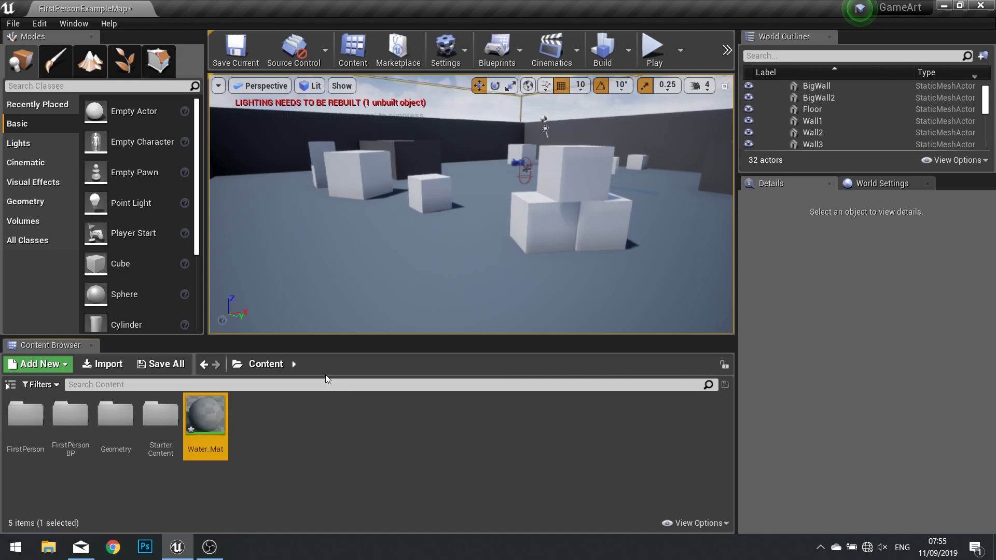
double_click(207, 412)
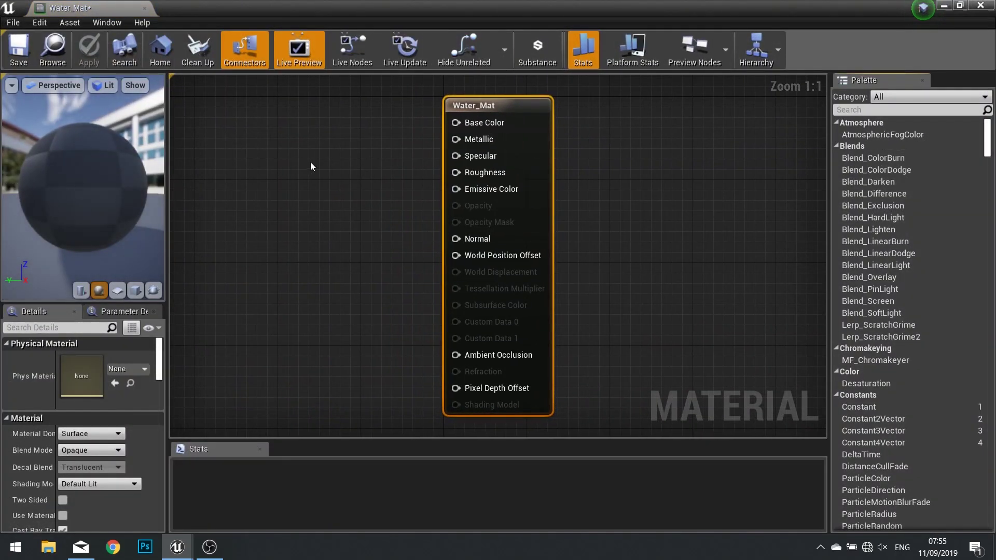
Step: Add a Texture Sample node to the material graph, placed to the left of the Water_Mat node
right_click(386, 204)
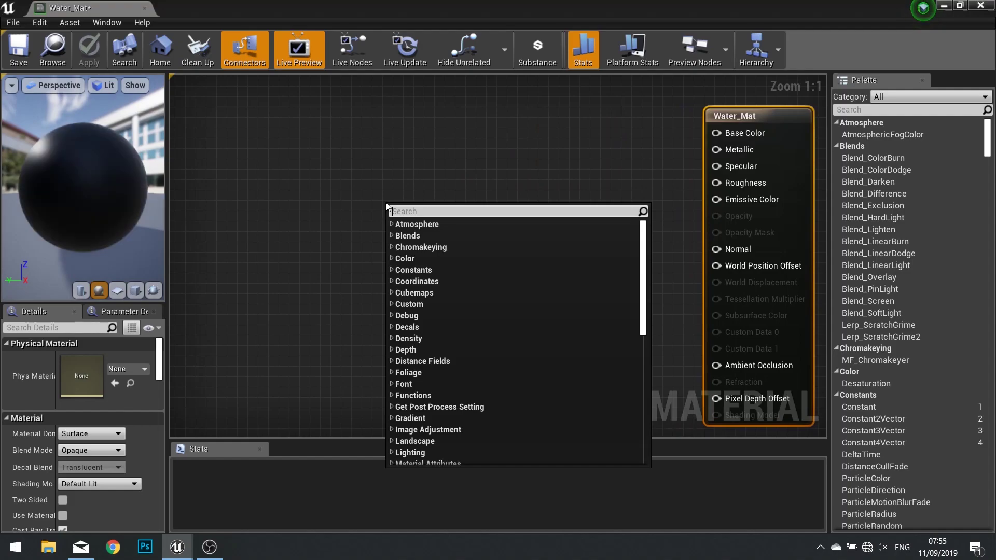
type("texture")
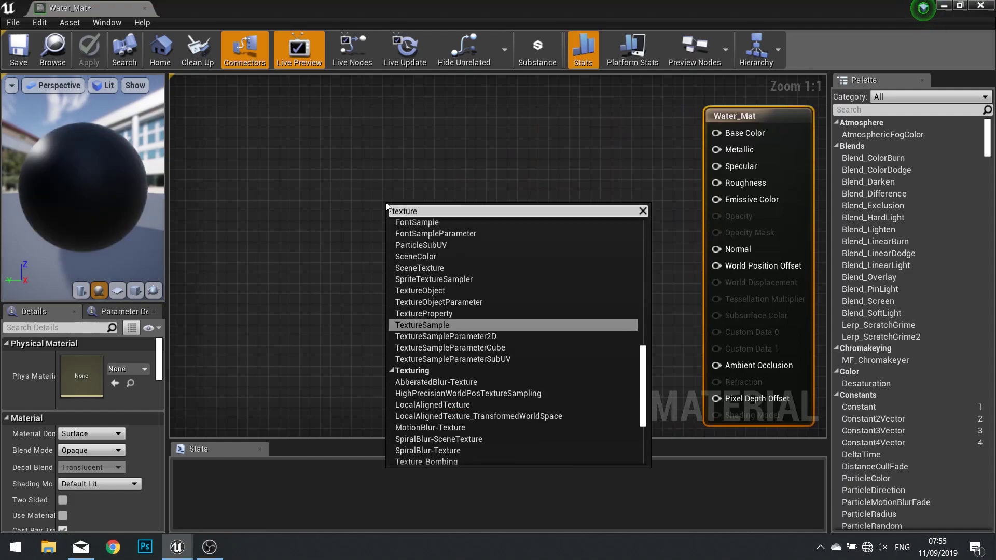
key("Return")
left_click(385, 203)
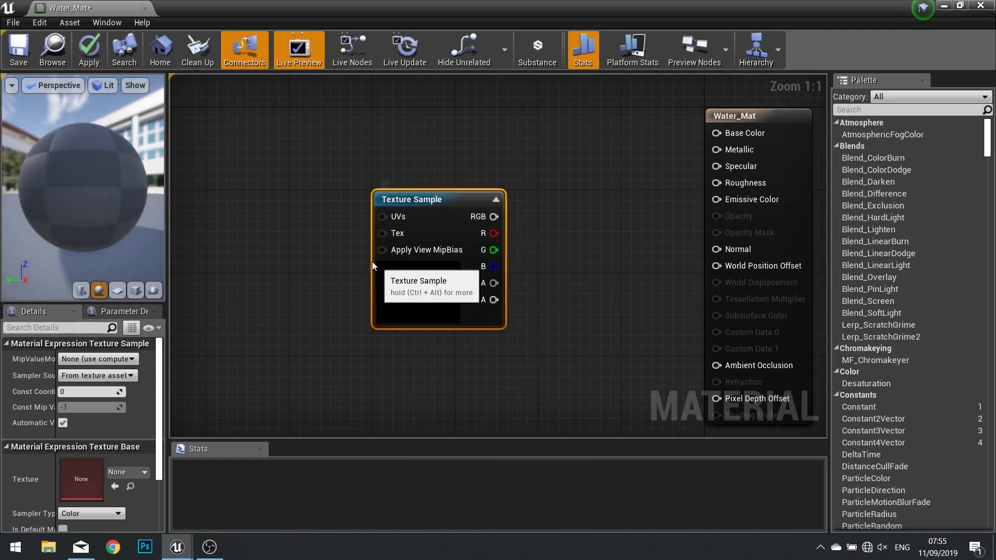
left_click_drag(385, 202, 331, 170)
Step: Assign the water_toon texture to the Texture Sample and move the node further from the Water_Mat node
left_click(127, 472)
type("water")
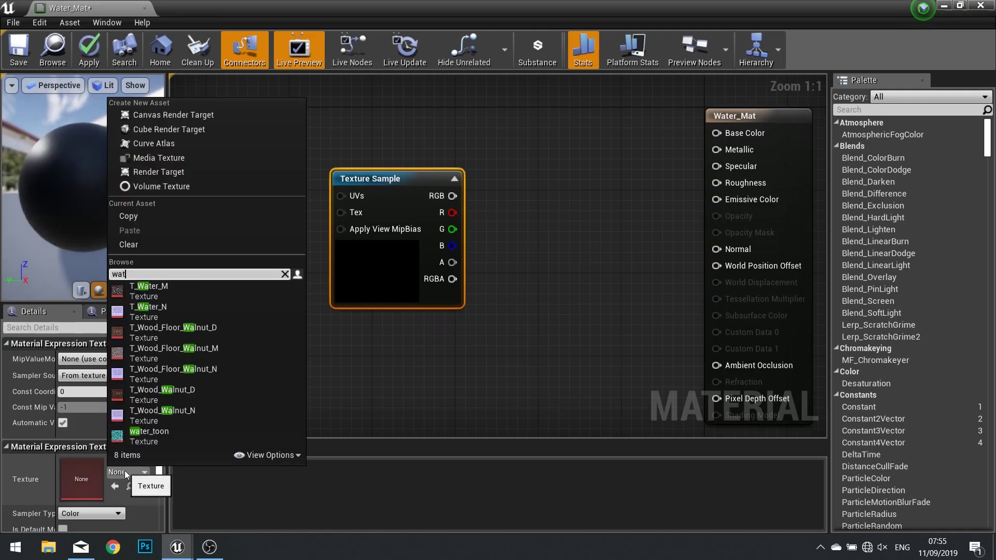
left_click(158, 335)
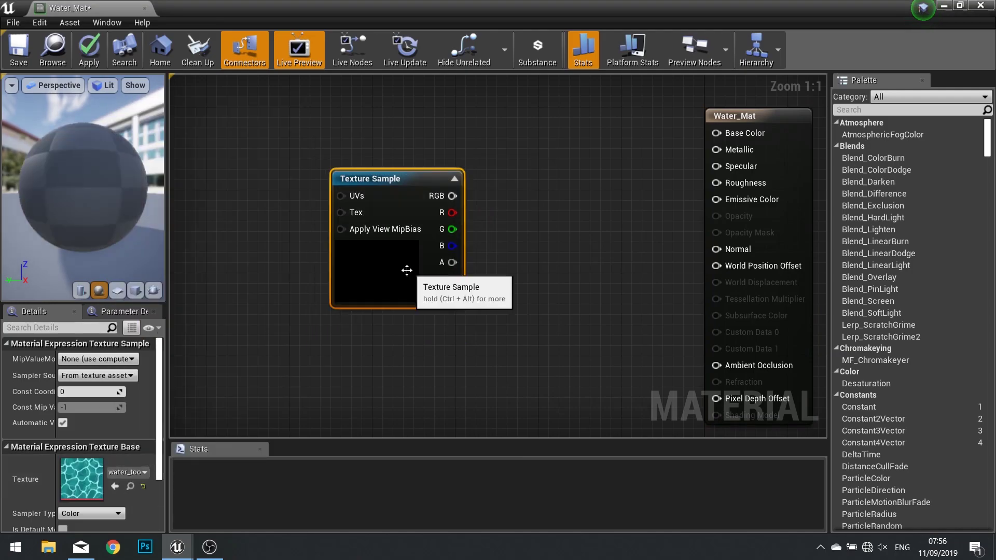
left_click_drag(406, 275, 344, 234)
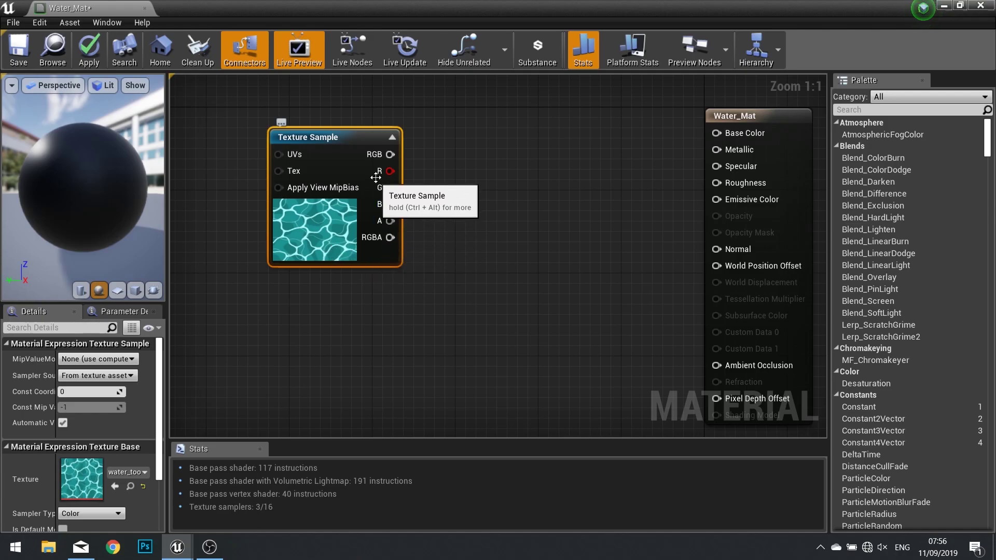
Step: Connect the Texture Sample's RGB output to the material's Base Color and switch the preview mesh to a plane
left_click_drag(390, 154, 747, 134)
left_click_drag(331, 223, 375, 204)
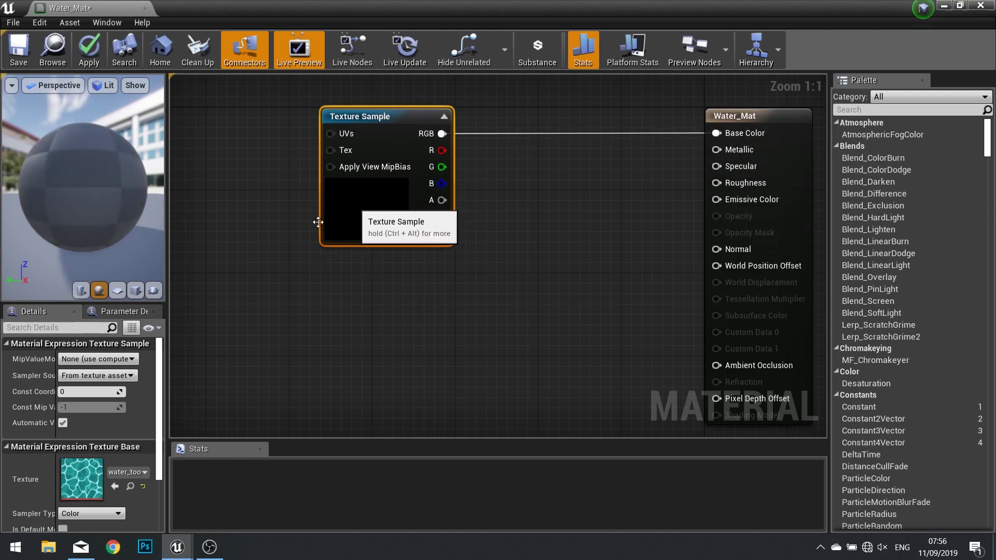
right_click_drag(256, 248, 438, 259)
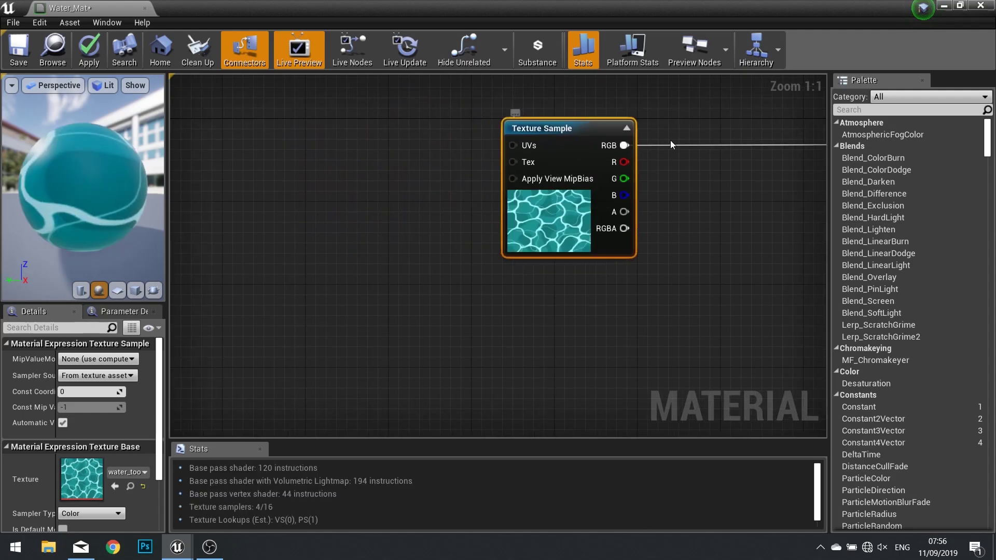
left_click_drag(83, 181, 51, 166)
left_click(120, 291)
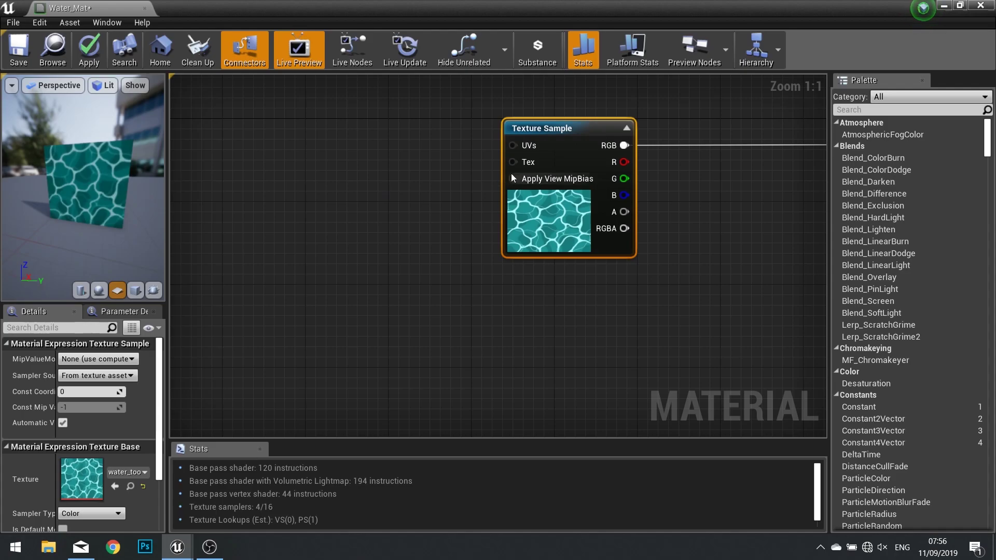
Step: Add a Panner node, connect its output to the water Texture Sample's UVs and align it beside that node
right_click(300, 155)
type("panner")
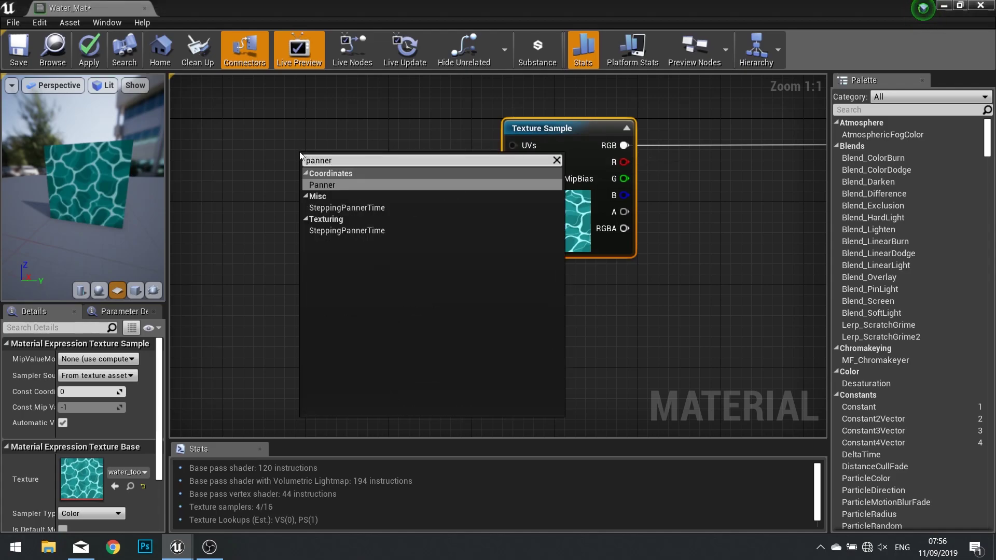
left_click(324, 185)
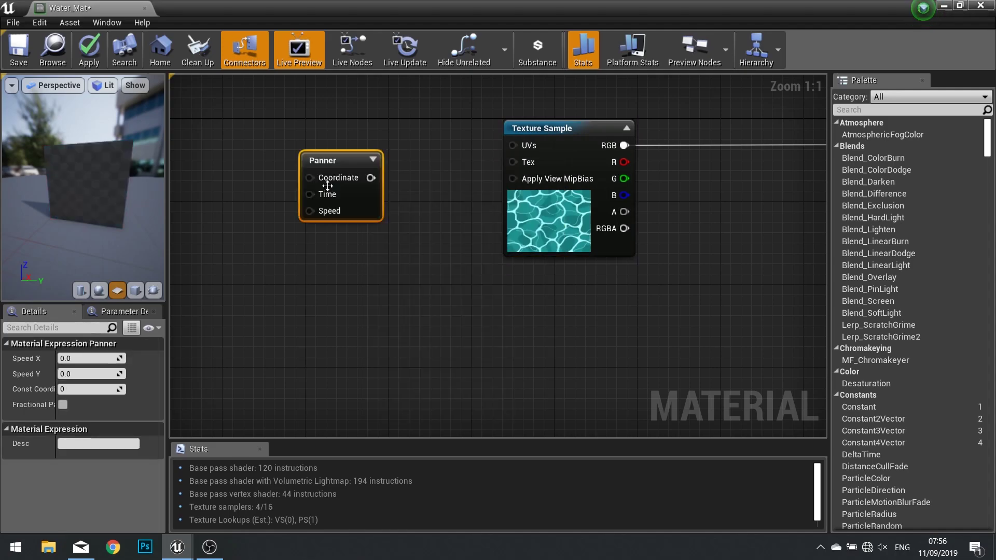
left_click_drag(371, 176, 512, 145)
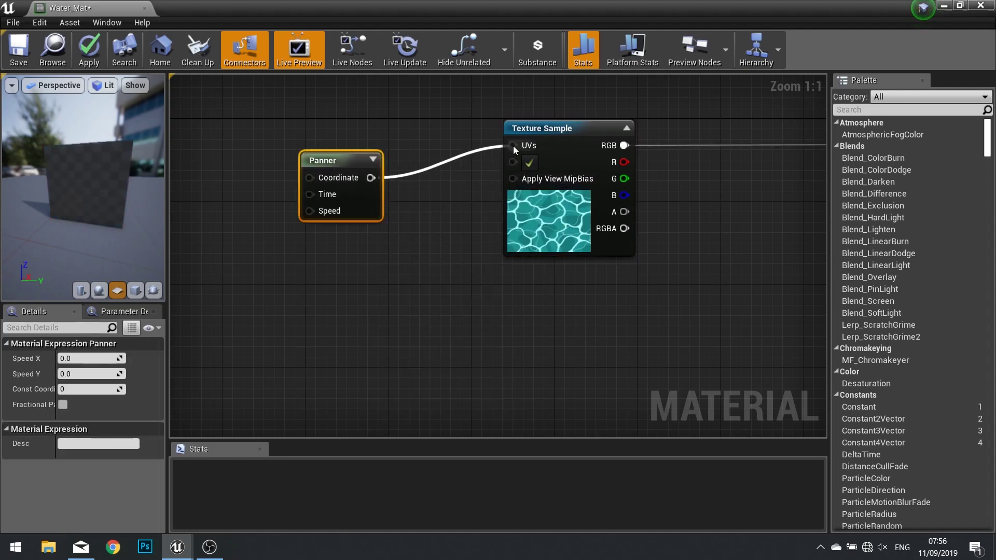
left_click_drag(370, 207, 376, 176)
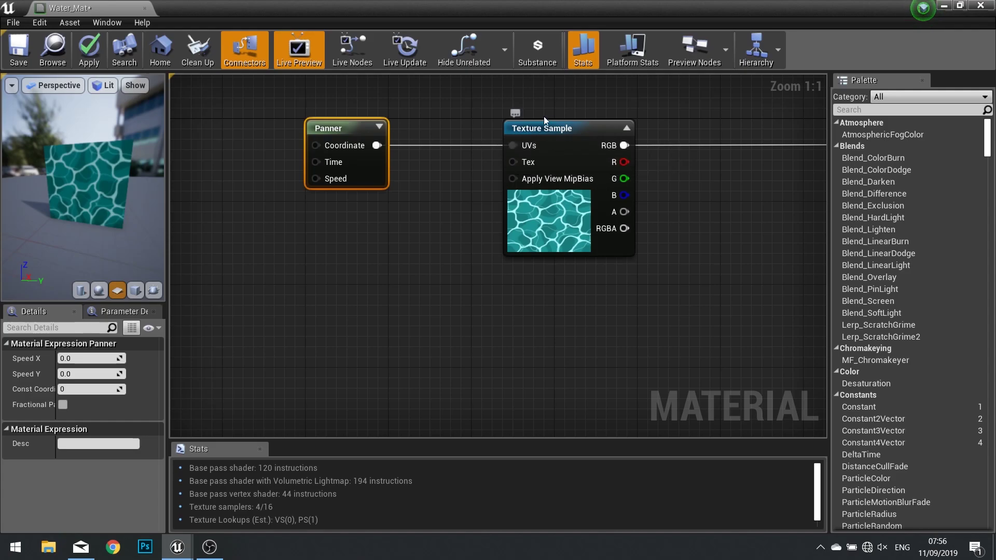
left_click_drag(380, 166, 410, 166)
Step: Set the Panner's Speed X and Speed Y to 0.1
right_click_drag(368, 246, 562, 235)
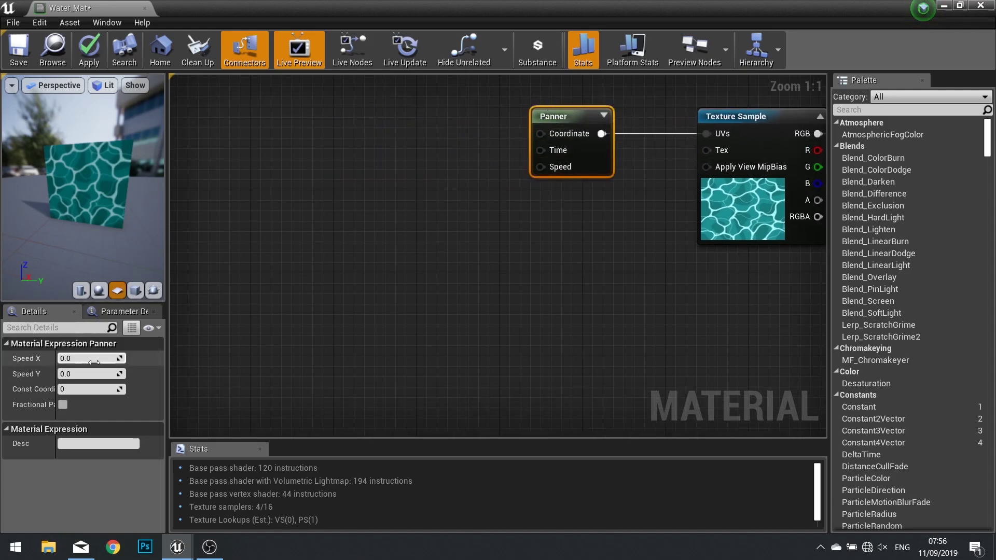
type("0.1")
key("Tab")
type("0.1")
key("Return")
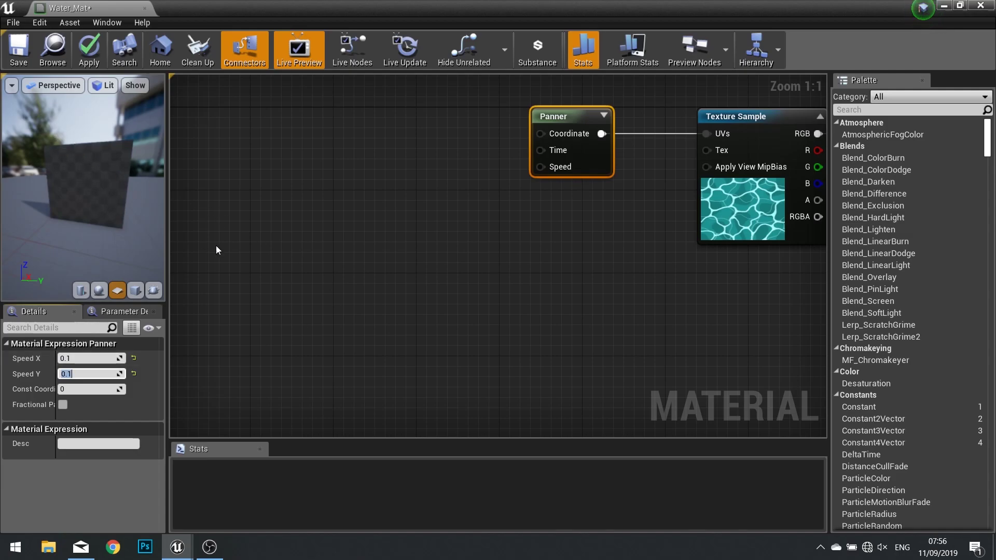
Step: Add a second Texture Sample node in the empty graph area below the Panner
right_click_drag(535, 236, 526, 278)
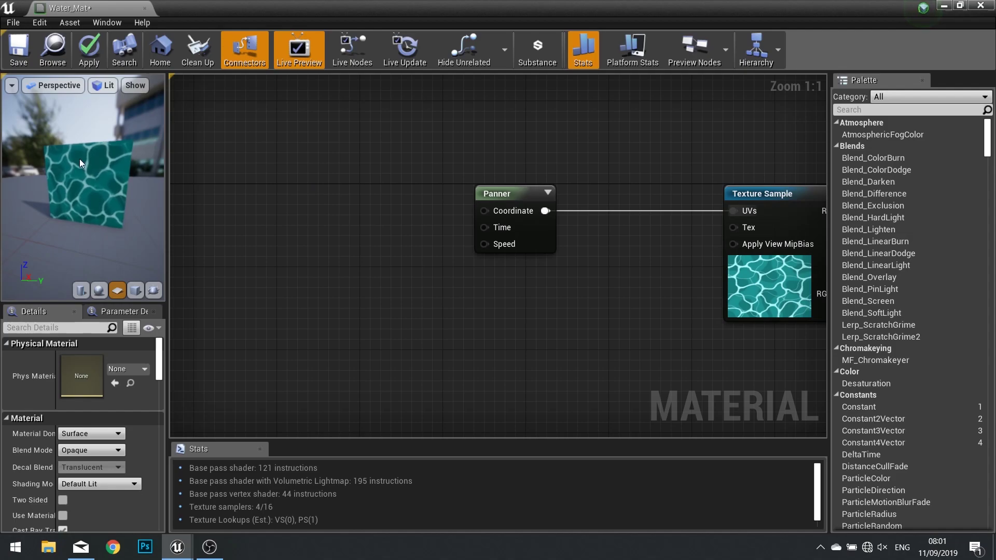
right_click_drag(284, 280, 337, 224)
right_click(370, 243)
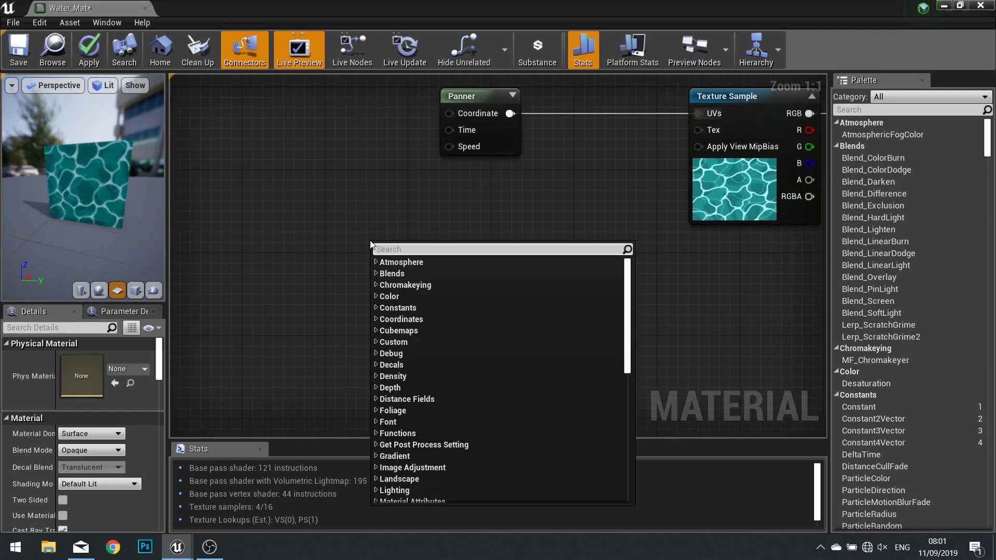
type("txt")
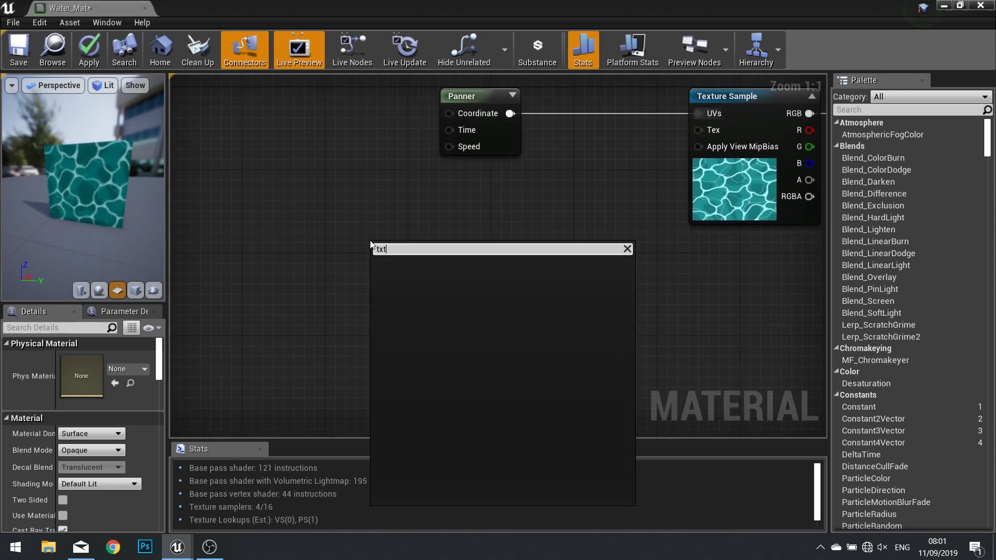
key("BackSpace")
key("BackSpace")
type("exture")
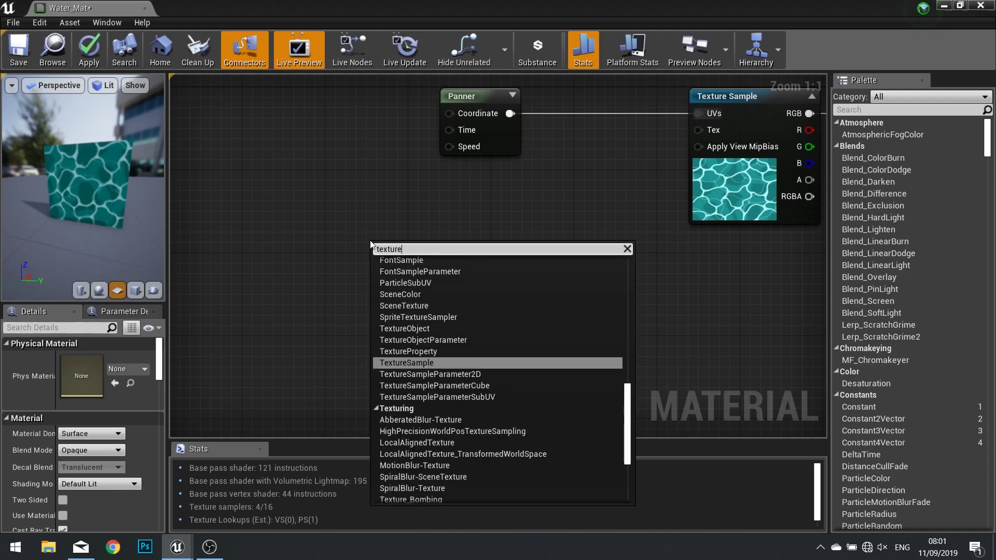
left_click(394, 361)
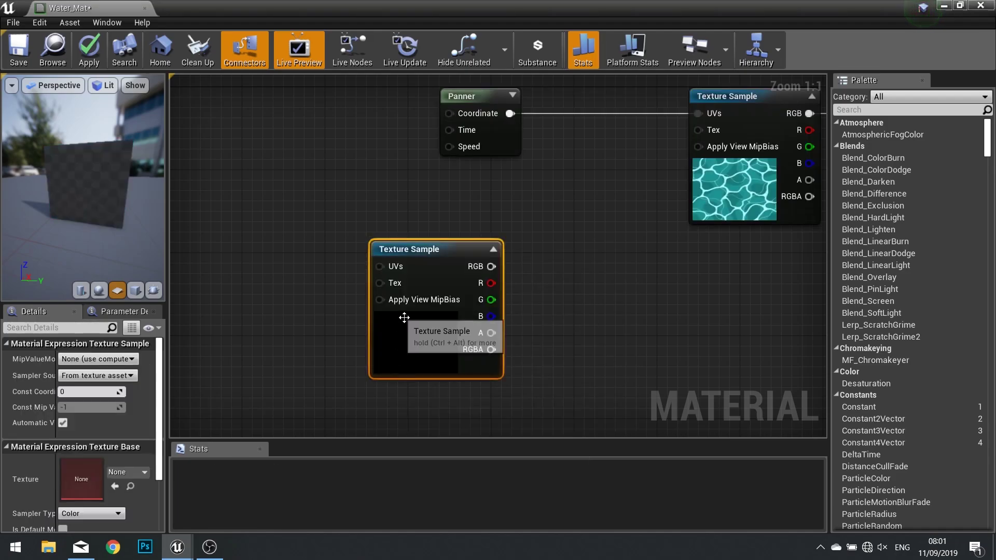
Step: Assign the T_Perlin_Noise_M texture to the new Texture Sample and place the node below and left of the Panner
left_click_drag(403, 316, 213, 285)
left_click(143, 471)
type("noise")
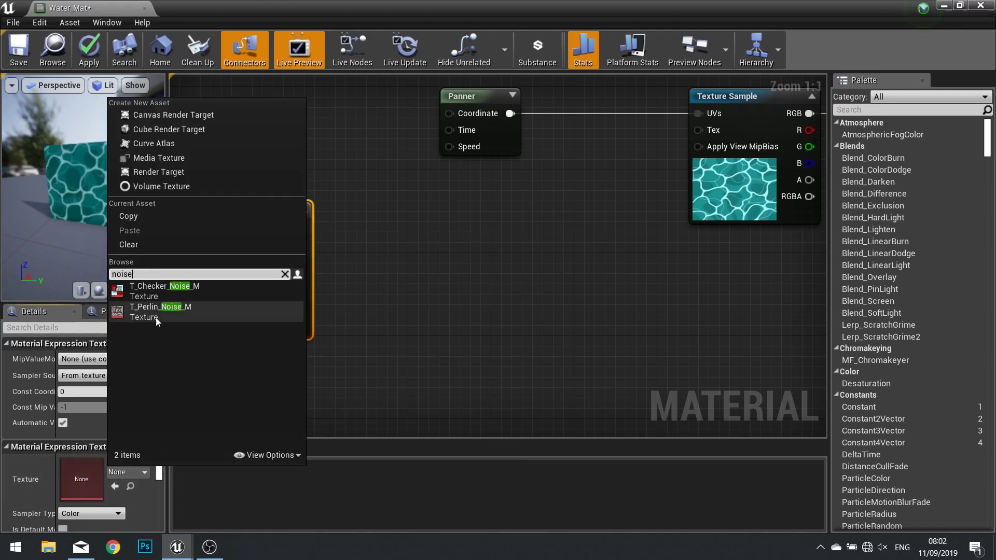
left_click(154, 319)
left_click_drag(228, 317, 259, 380)
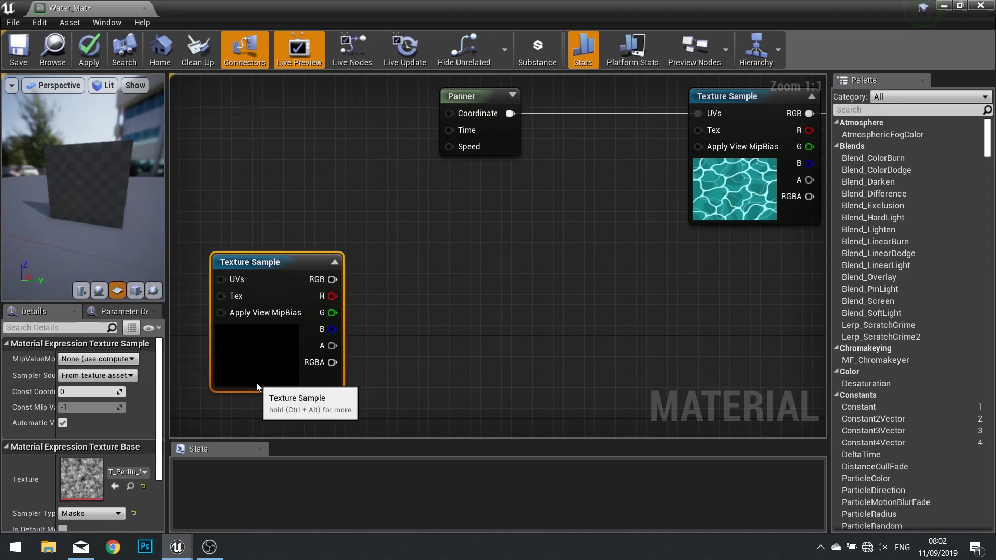
right_click_drag(399, 284, 459, 263)
left_click_drag(337, 342, 347, 363)
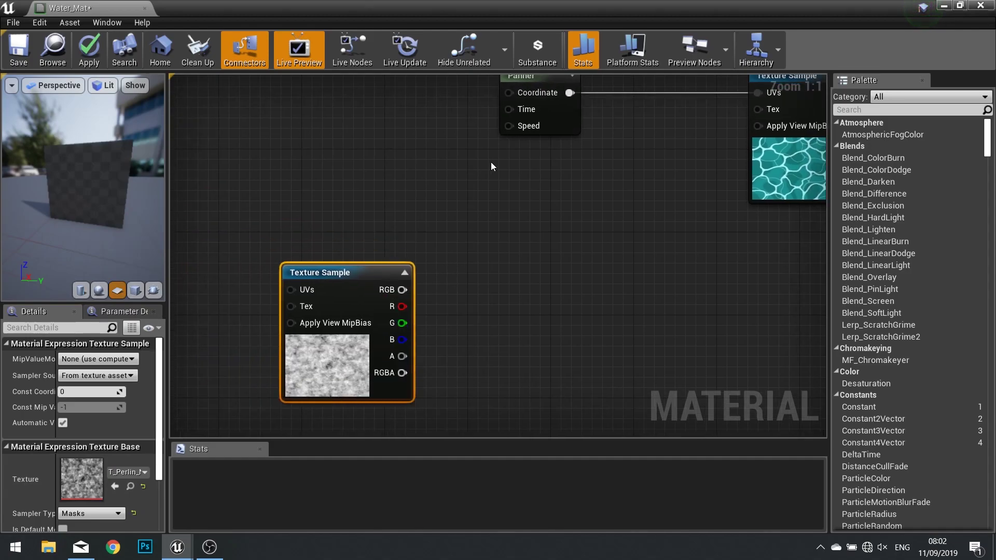
Step: Move the Panner left and insert a LinearInterpolate node between its output and the water texture's UVs, with the Panner feeding input A
left_click_drag(543, 125, 375, 115)
right_click_drag(375, 115, 417, 162)
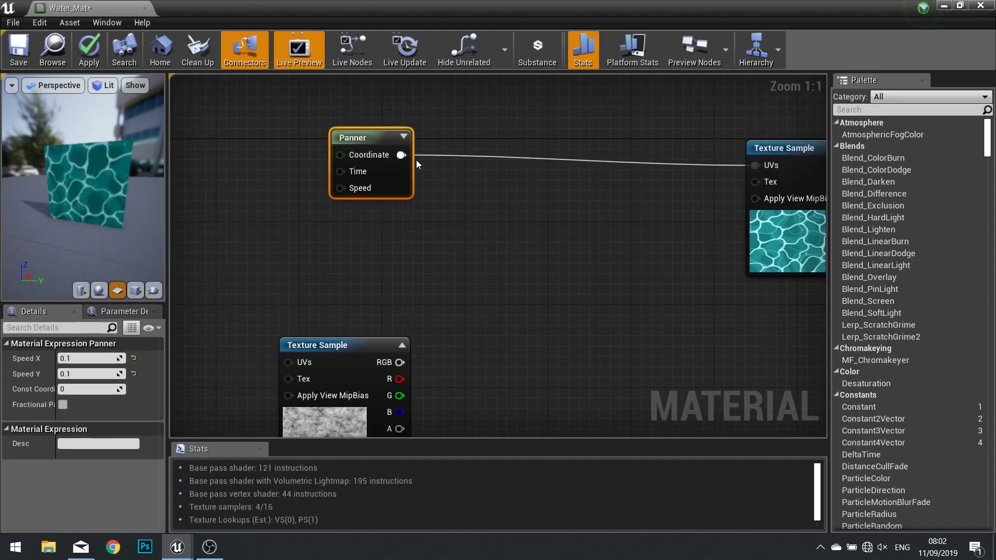
left_click_drag(401, 154, 506, 234)
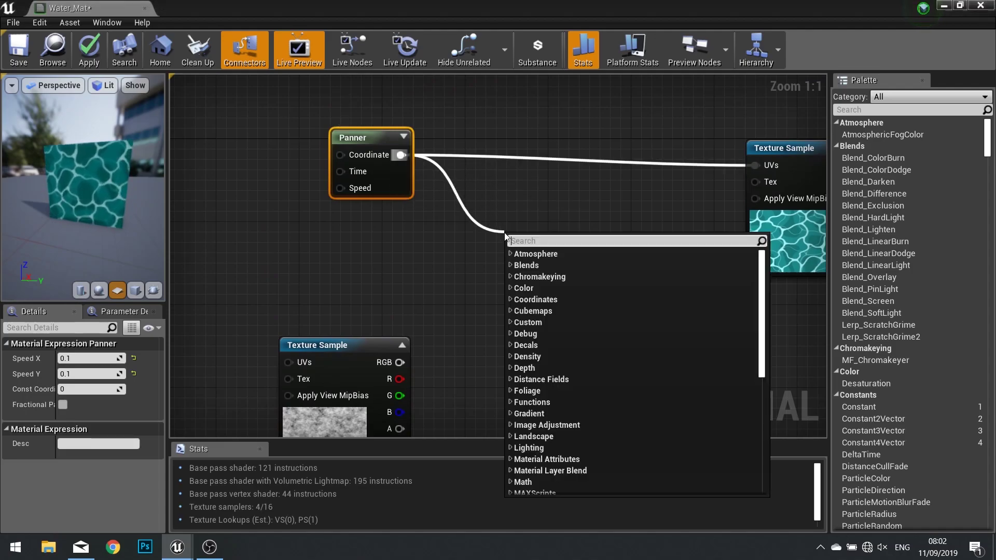
type("lerp")
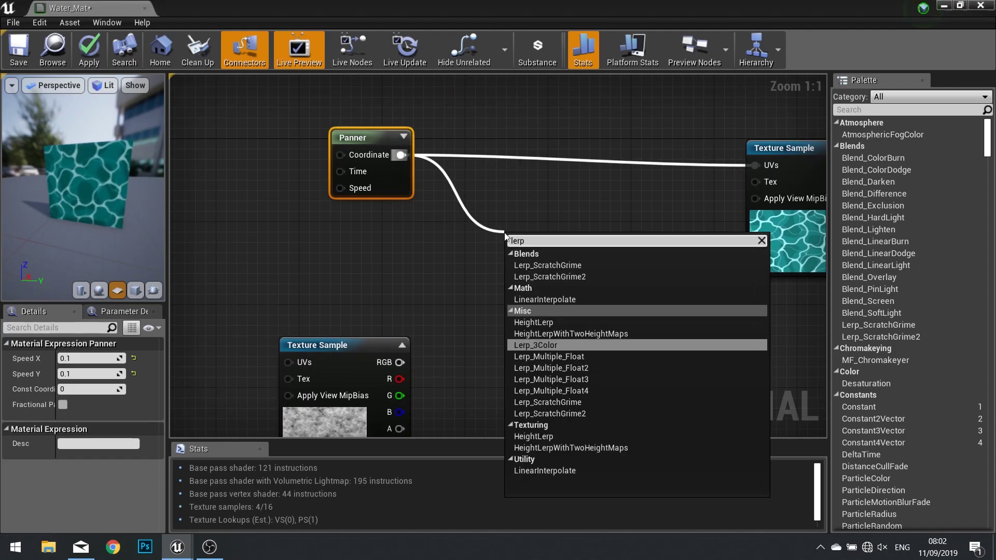
left_click(562, 299)
left_click_drag(588, 256, 761, 165)
left_click_drag(592, 219, 594, 203)
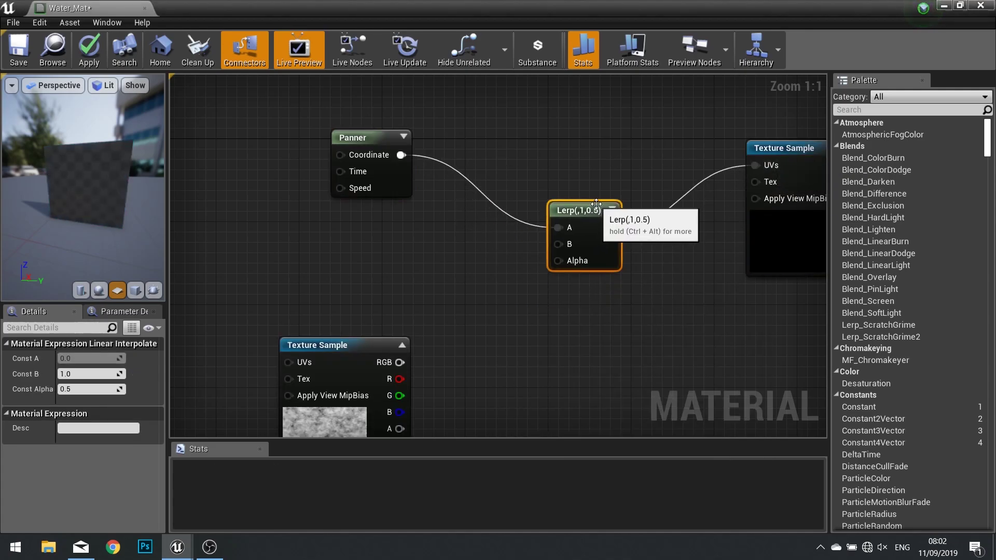
Step: Add a ComponentMask node fed by the RGB output of the noise Texture Sample
right_click_drag(392, 336, 381, 279)
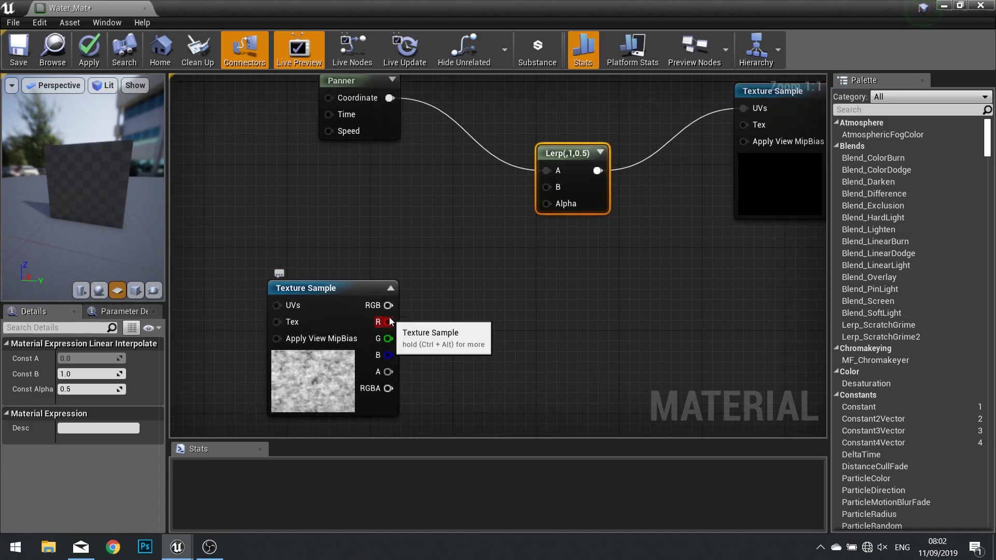
left_click_drag(388, 305, 442, 299)
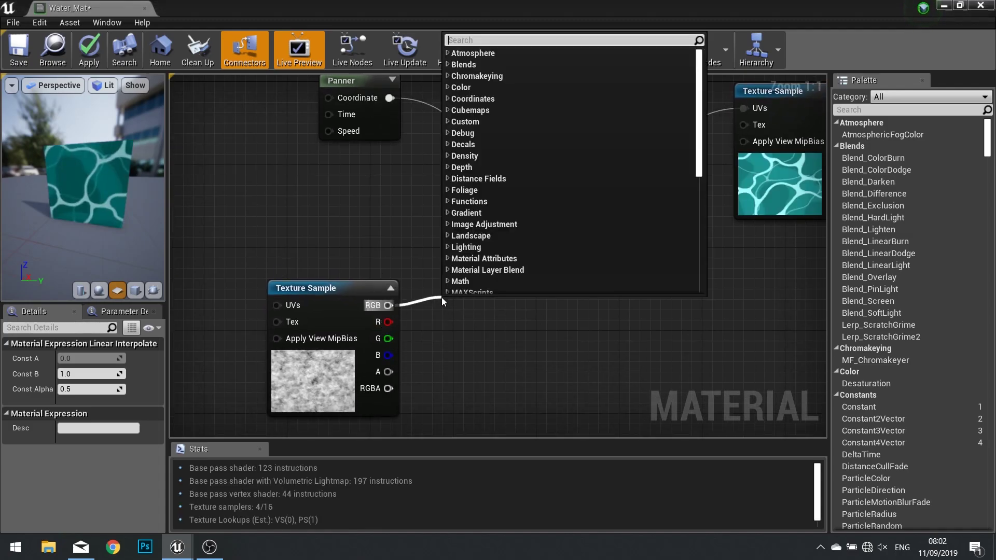
type("mask")
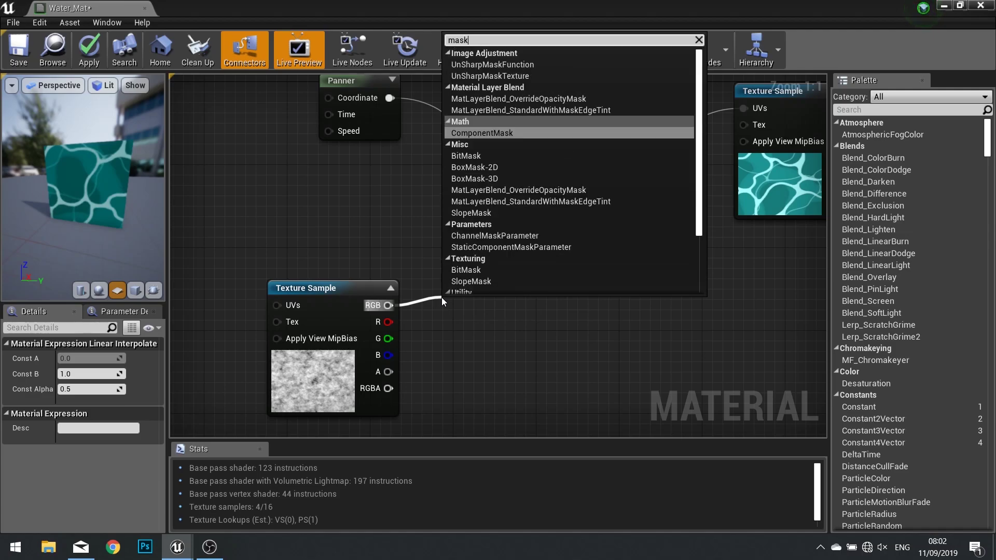
left_click(477, 133)
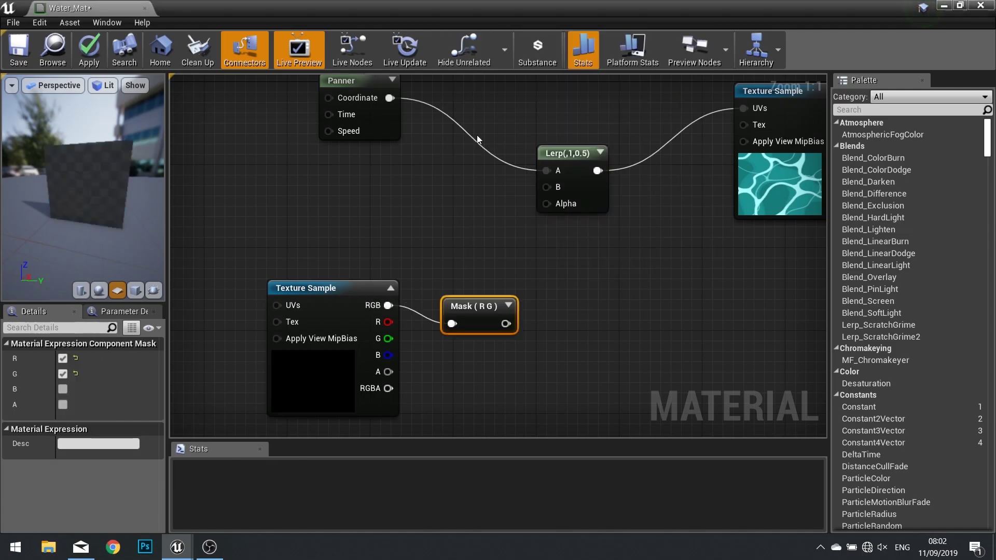
Step: Connect the Mask output to the Lerp's B input and move the Mask node up, closer to the Lerp
left_click_drag(503, 323, 545, 184)
left_click_drag(494, 302, 483, 236)
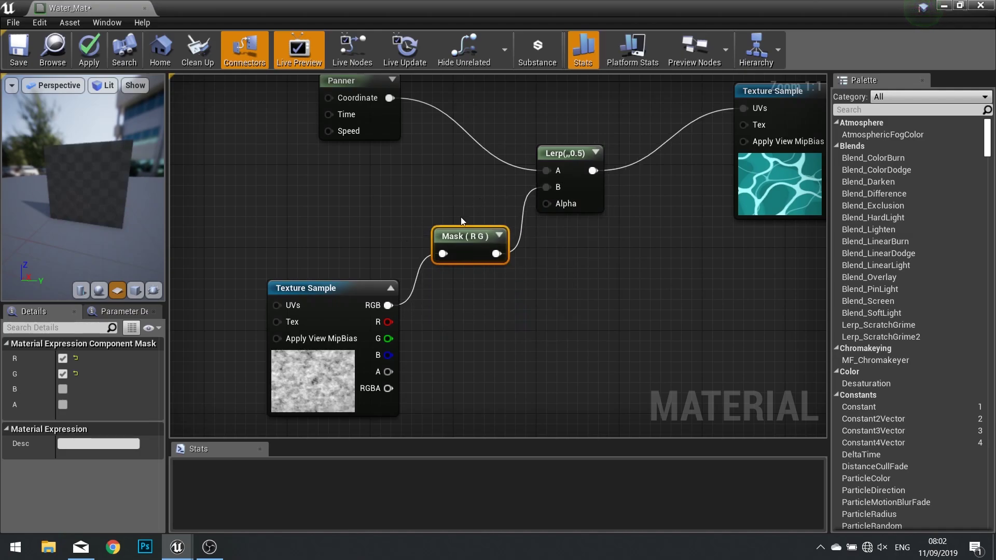
scroll(95, 218, "up", 5)
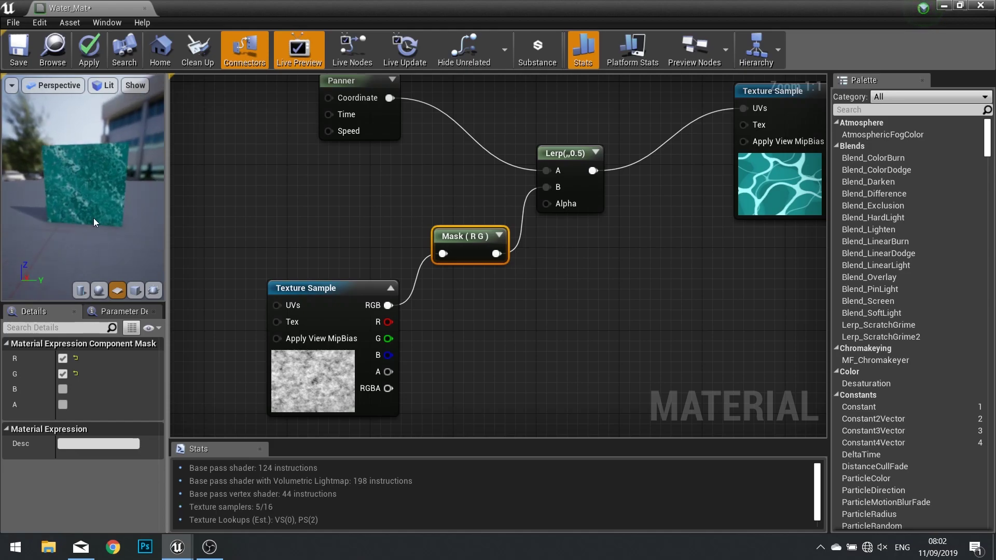
scroll(90, 218, "down", 5)
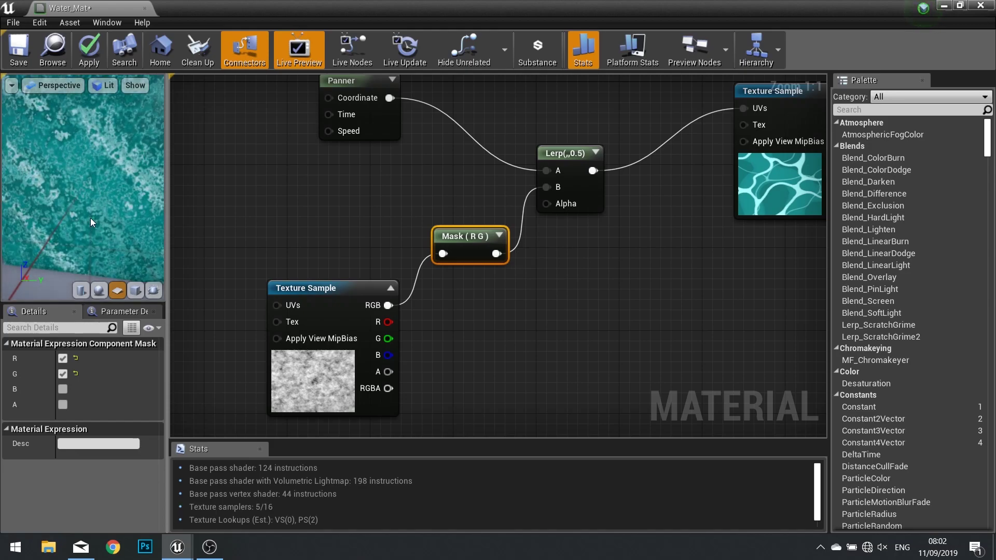
left_click(819, 182)
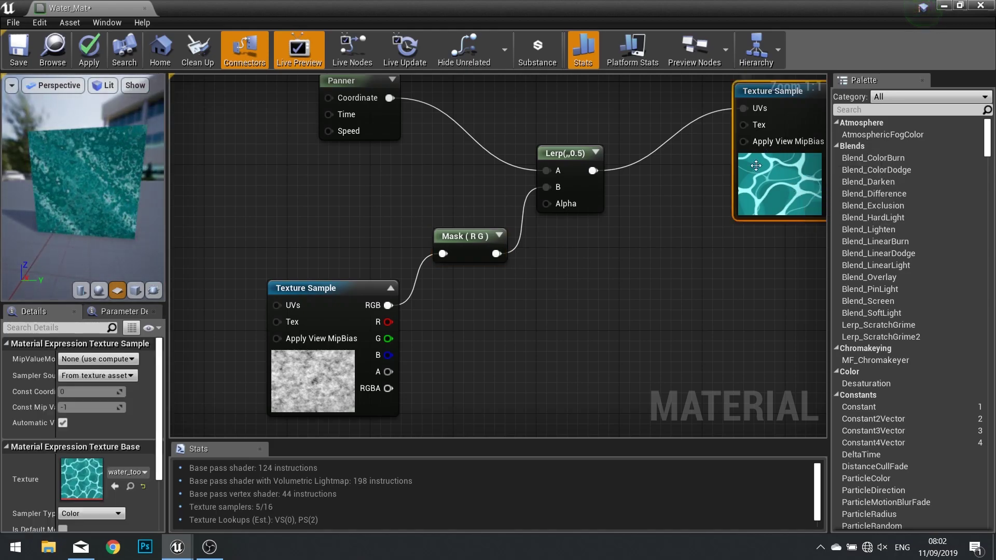
left_click(375, 368)
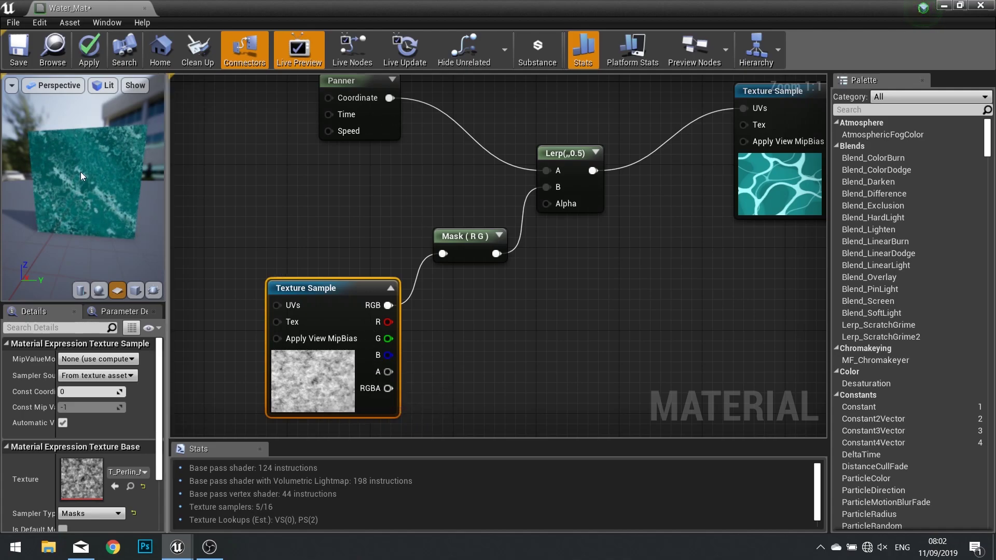
left_click_drag(126, 206, 202, 205)
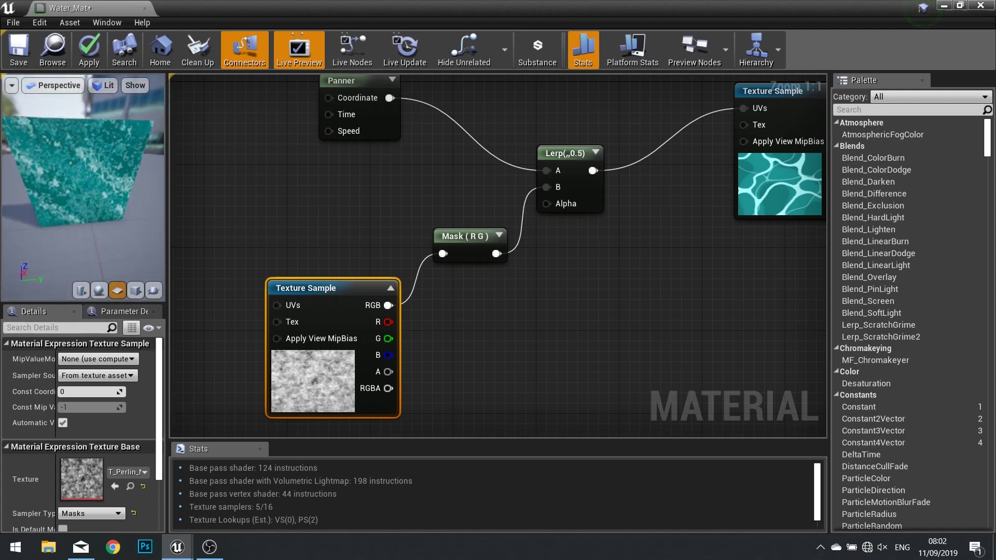
Step: Disconnect the Panner from the Lerp's A input and examine the noise distortion alone on the preview mesh
left_click(553, 173, "alt")
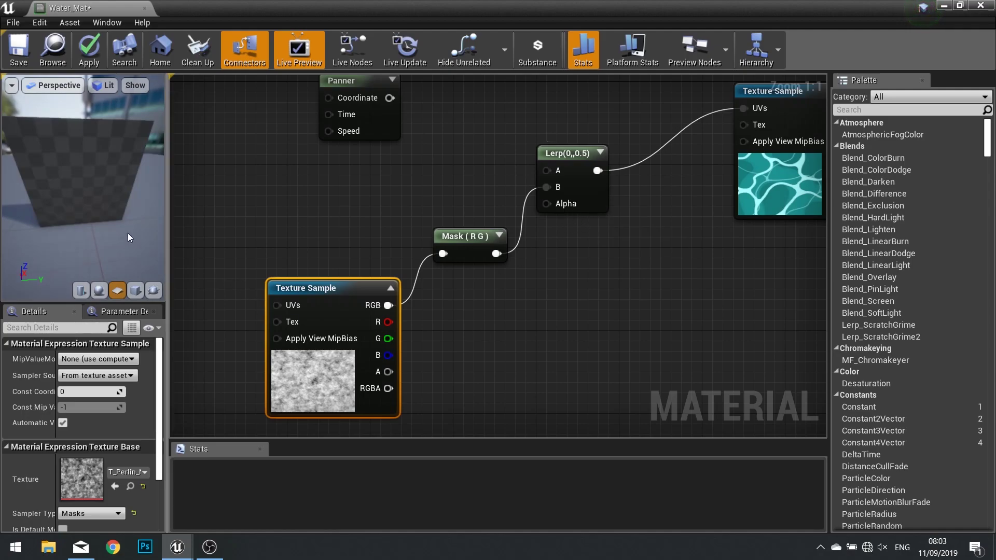
left_click_drag(126, 232, 132, 225)
scroll(132, 226, "up", 3)
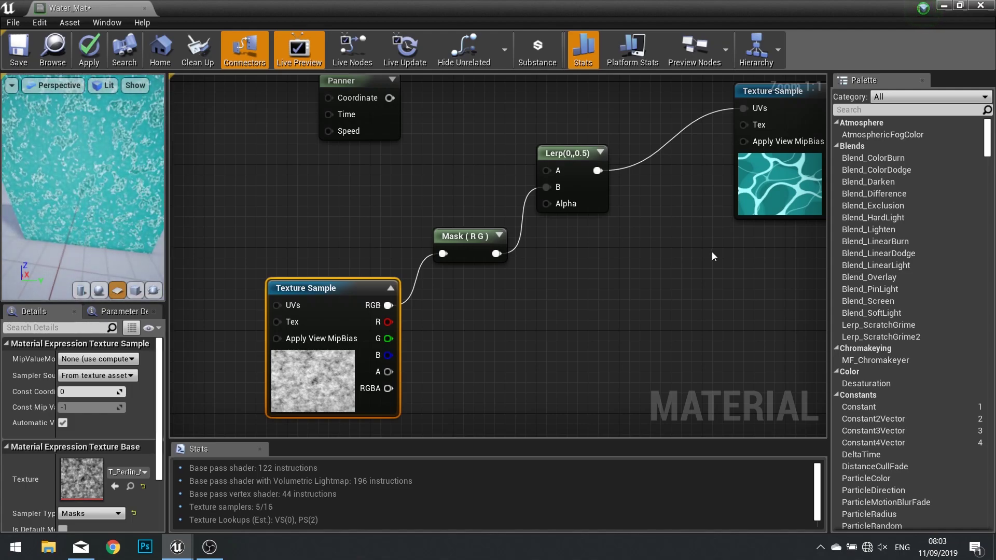
right_click_drag(703, 253, 477, 287)
left_click(570, 218)
scroll(61, 185, "down", 3)
left_click_drag(62, 183, 106, 176)
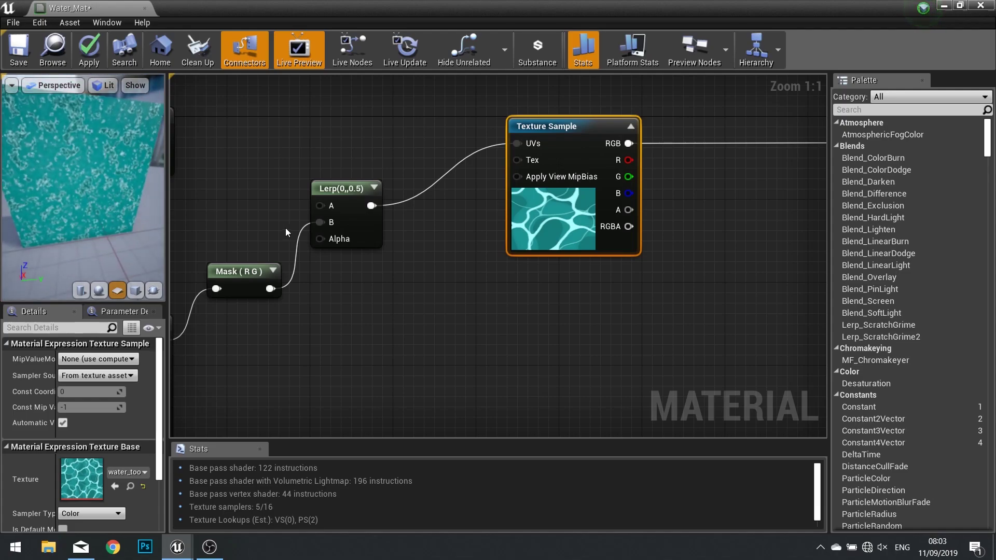
Step: Reconnect the Panner's output to the Lerp's A input
right_click_drag(283, 229, 406, 284)
left_click_drag(287, 189, 449, 261)
right_click_drag(330, 202, 435, 173)
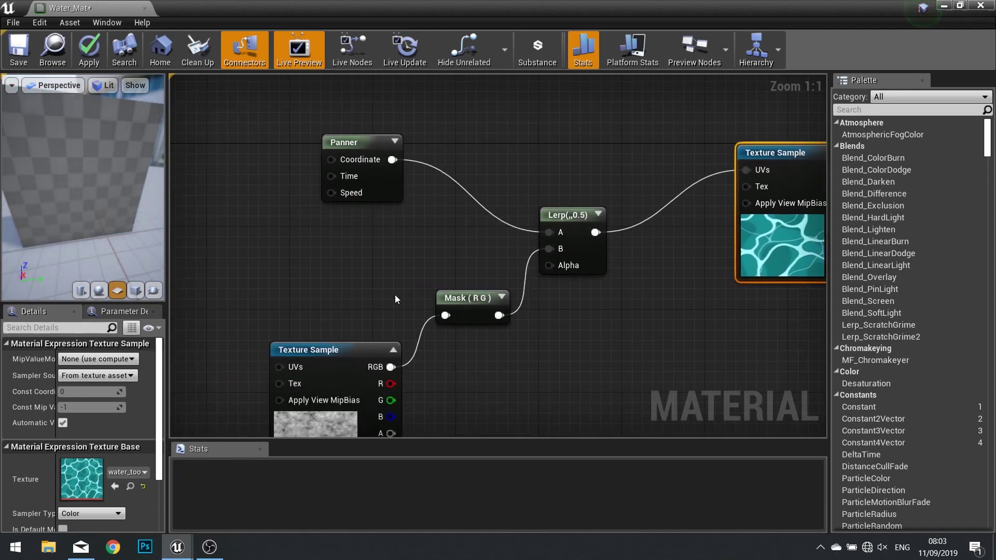
Step: Move the noise Texture Sample far to the left of the Mask to make room for another node between them
right_click_drag(356, 324, 374, 207)
left_click_drag(366, 319, 281, 339)
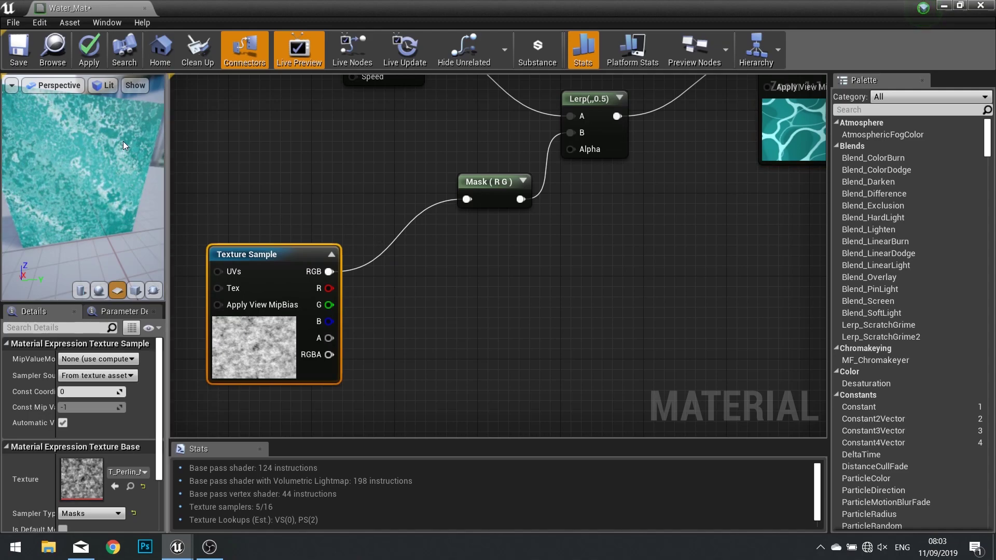
right_click_drag(194, 186, 348, 196)
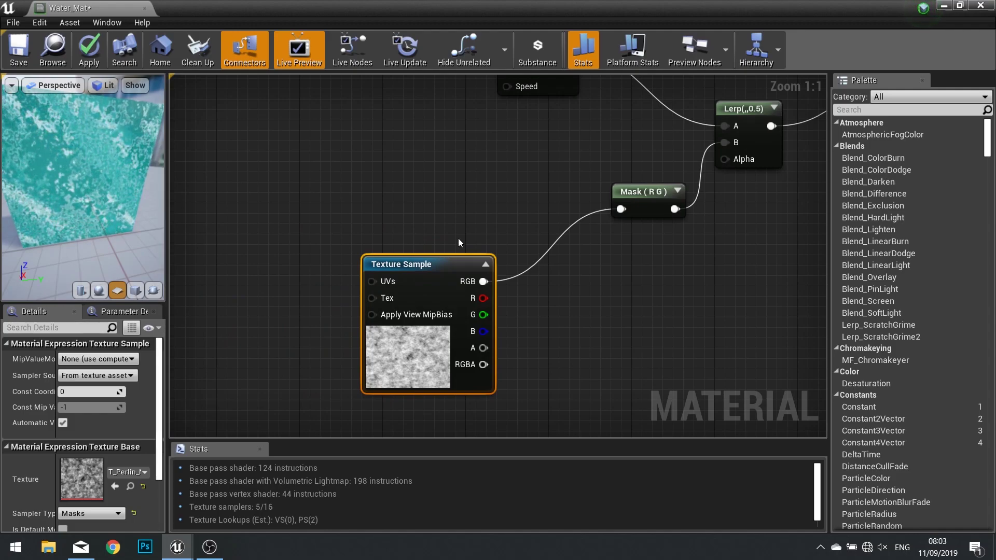
right_click_drag(799, 205, 519, 263)
right_click_drag(489, 305, 691, 276)
left_click_drag(357, 367, 243, 355)
right_click_drag(271, 350, 299, 272)
left_click_drag(270, 291, 196, 294)
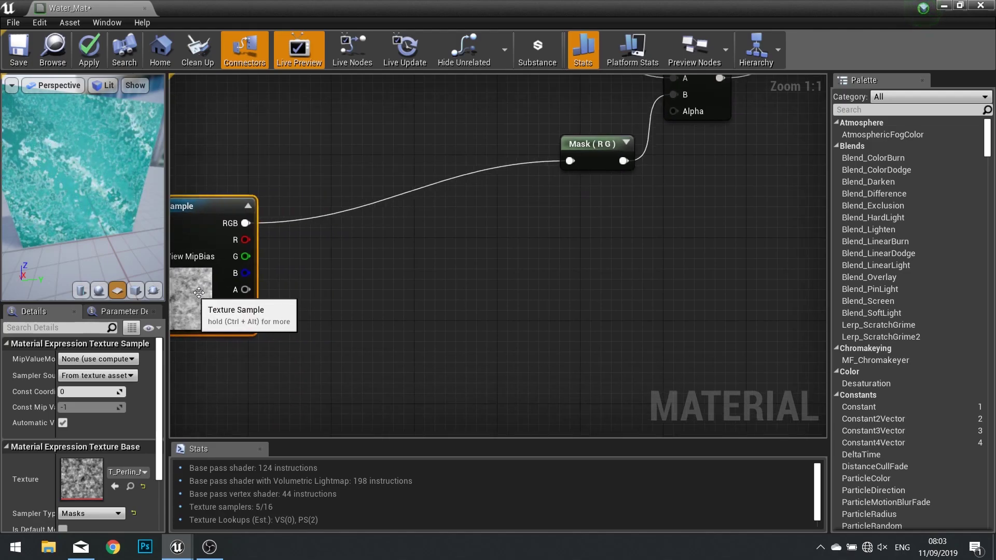
Step: Insert a 3PointLevels node between the noise texture's RGB output and the Mask input
left_click_drag(246, 223, 344, 291)
type("3")
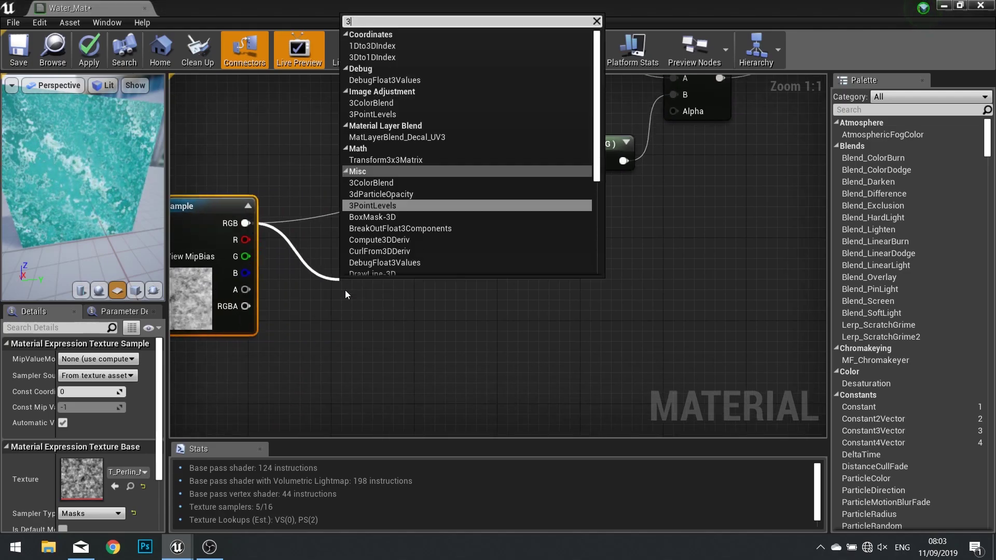
type("poin")
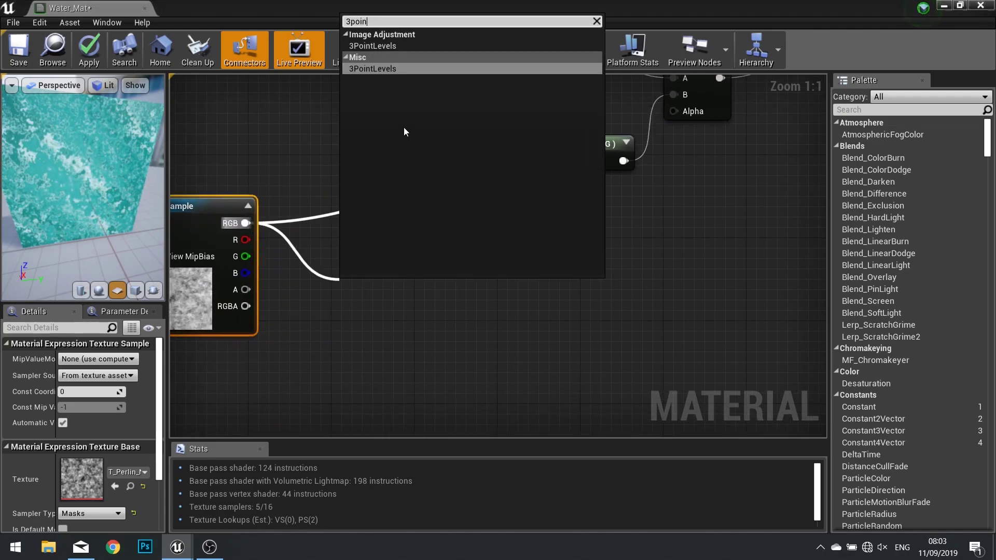
left_click(390, 69)
left_click_drag(401, 288, 401, 239)
left_click_drag(489, 253, 568, 161)
left_click_drag(429, 247, 429, 226)
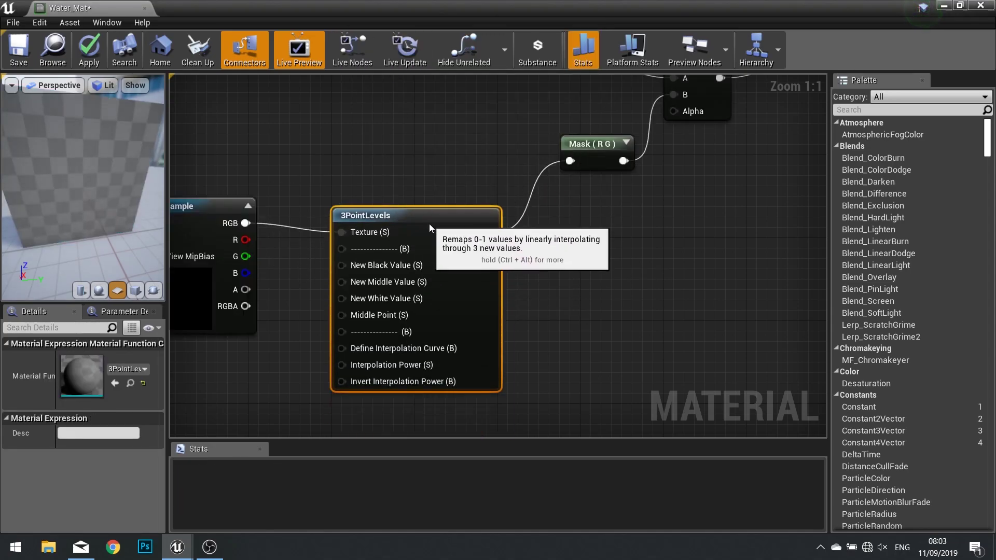
Step: Spread out the nodes, with the noise Texture Sample higher and the 3PointLevels node lower and slightly right
left_click_drag(225, 205, 214, 164)
right_click_drag(281, 250, 411, 245)
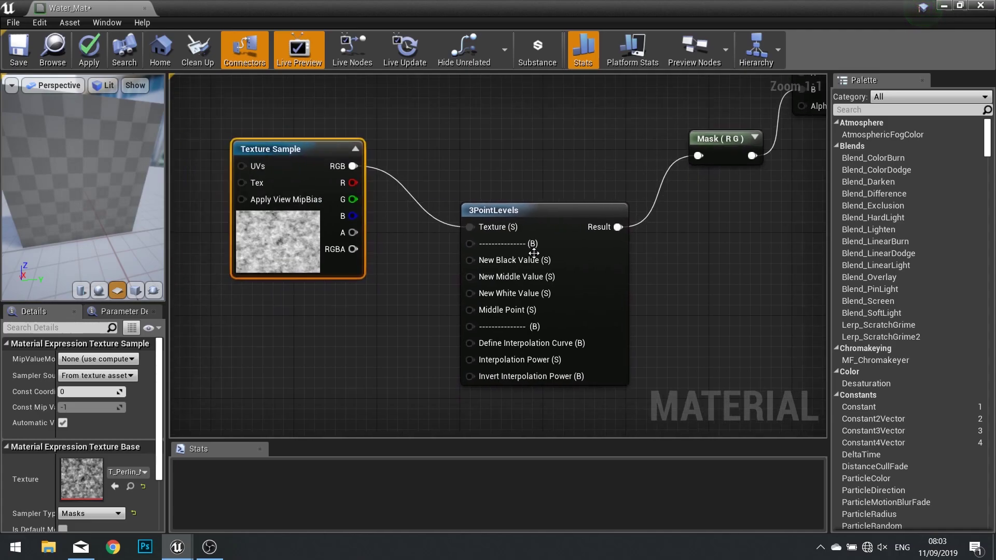
left_click(596, 248)
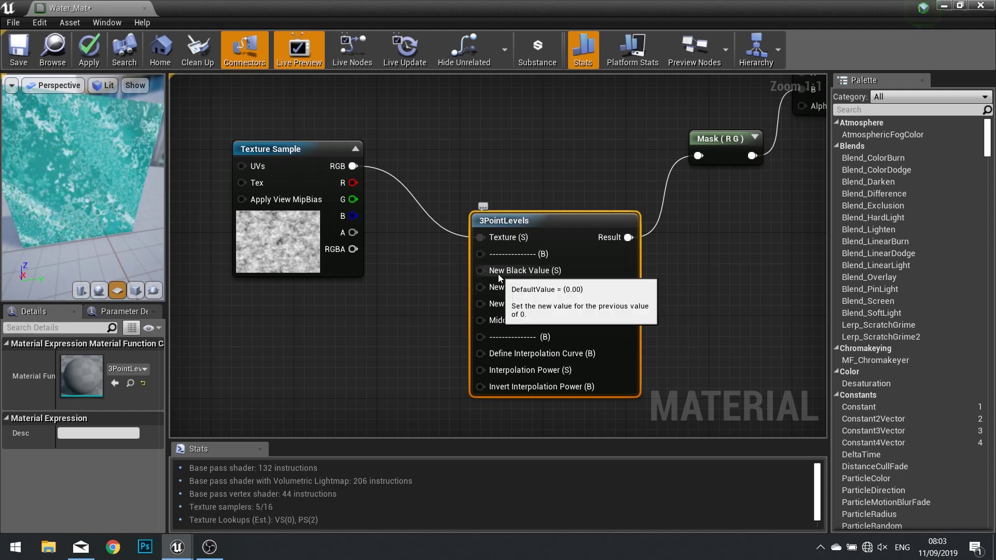
left_click_drag(602, 268, 605, 300)
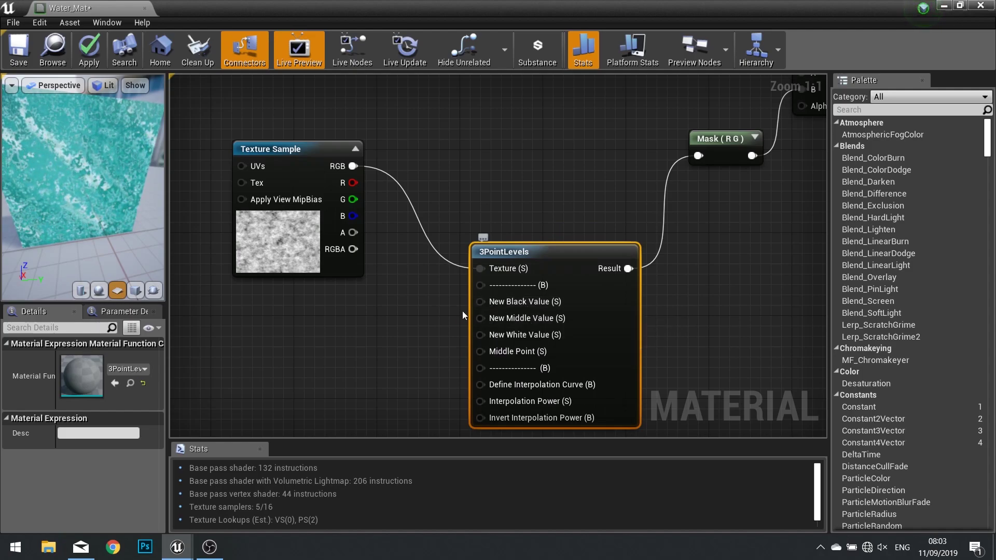
Step: Add a Constant node feeding New Black Value of 3PointLevels and place it just under the noise Texture Sample
left_click(358, 313)
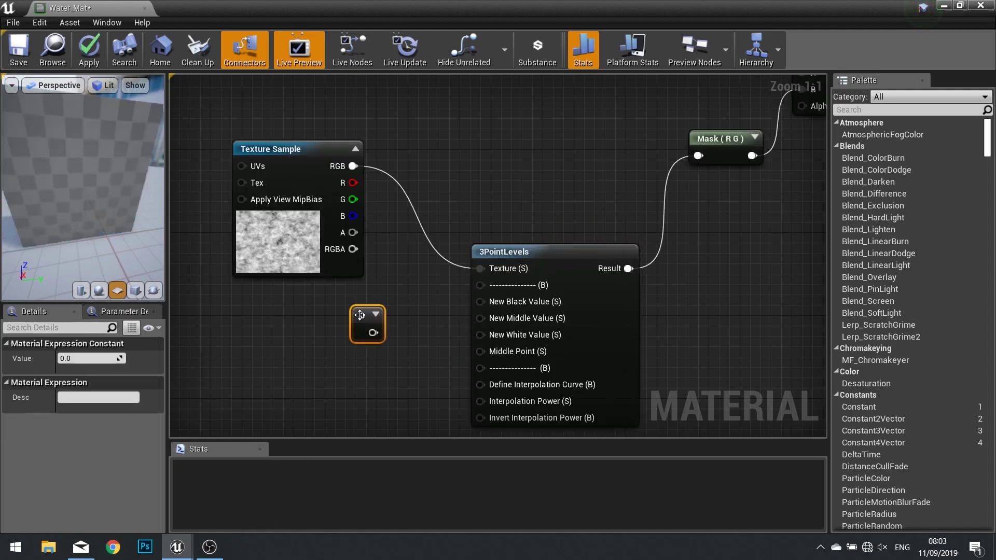
left_click_drag(372, 333, 479, 301)
left_click_drag(363, 313, 379, 270)
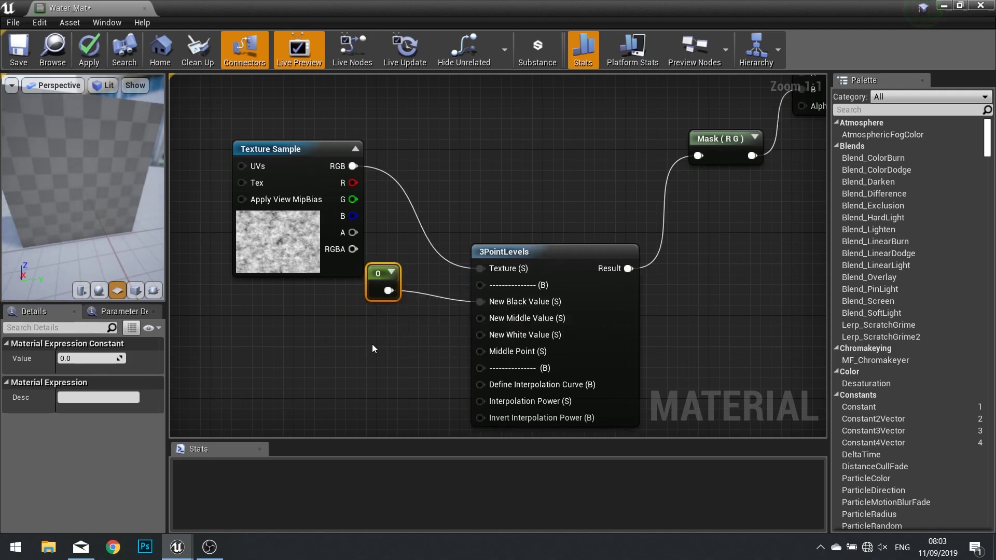
Step: Add two more Constant nodes below the first and connect them to New Middle Value and New White Value
left_click(357, 356)
left_click(371, 411)
left_click_drag(363, 368, 482, 319)
left_click_drag(379, 426, 475, 320)
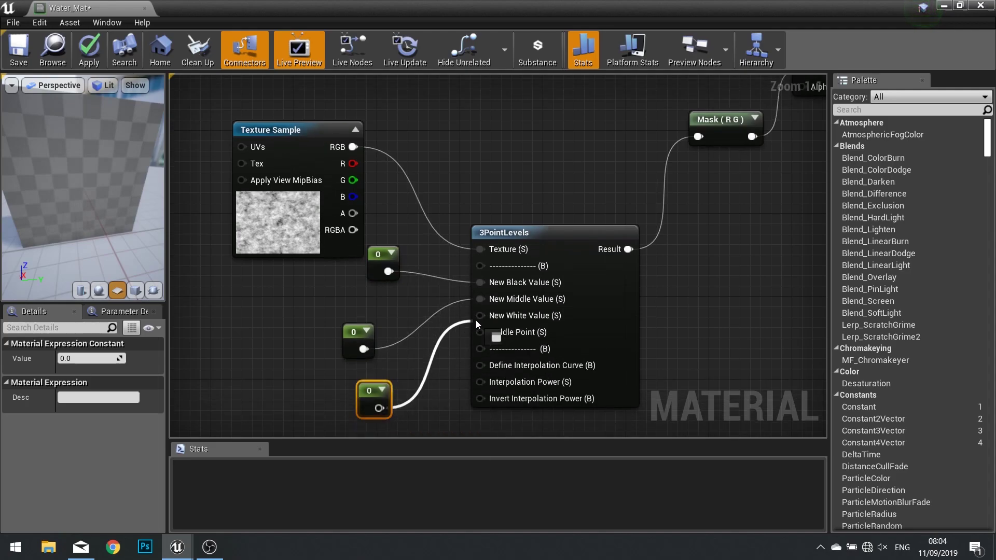
left_click_drag(345, 340, 348, 325)
Step: Set the constant feeding New Black Value to 0.4
left_click(383, 262)
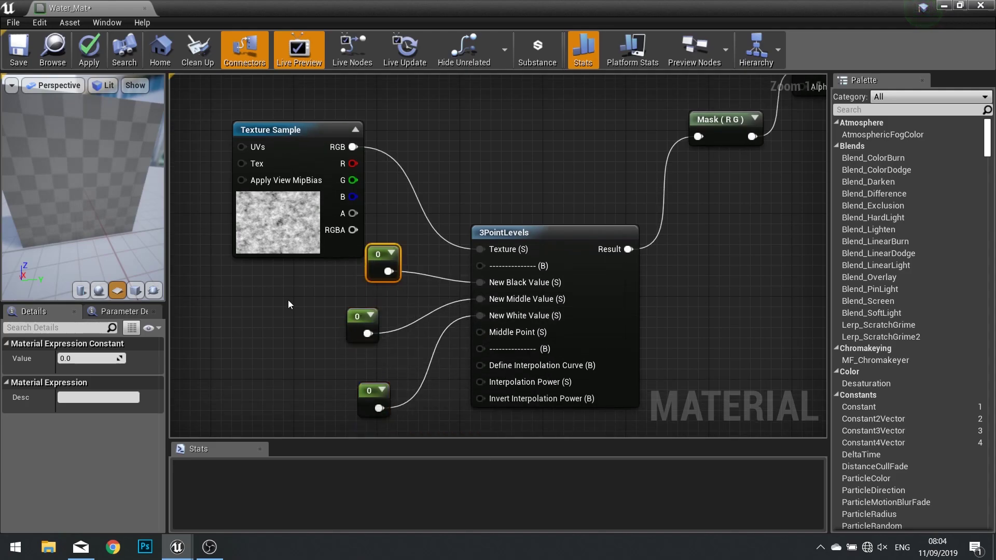
left_click(97, 360)
type("0.")
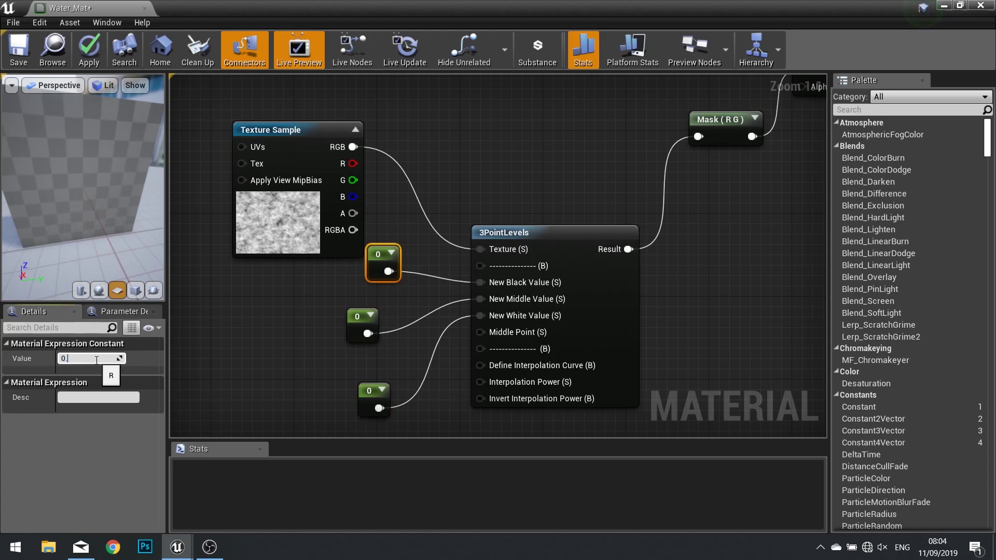
type("4")
key("Return")
Step: Set the constant feeding New Middle Value to 0.5 and the one feeding New White Value to 0.6
left_click(362, 324)
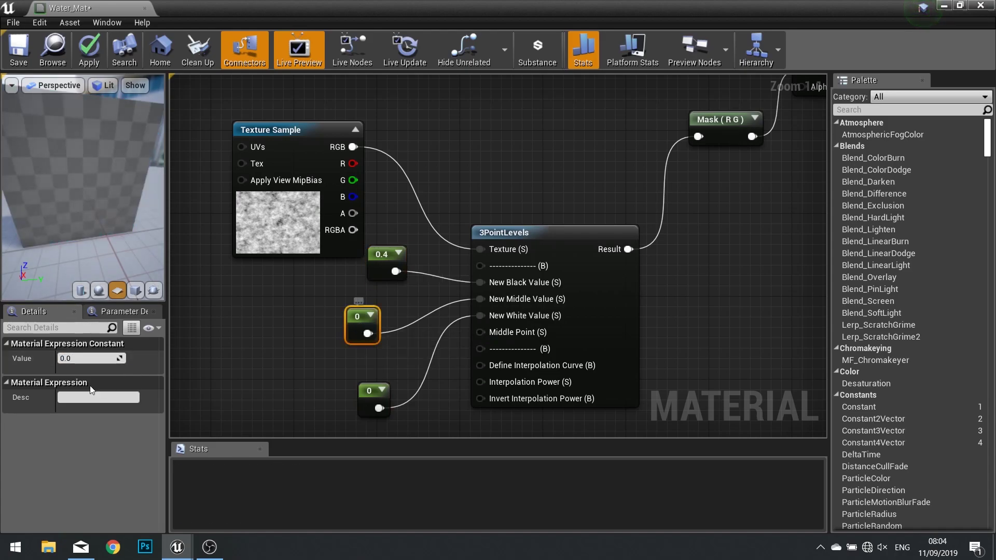
left_click(80, 359)
type("0.5")
key("Return")
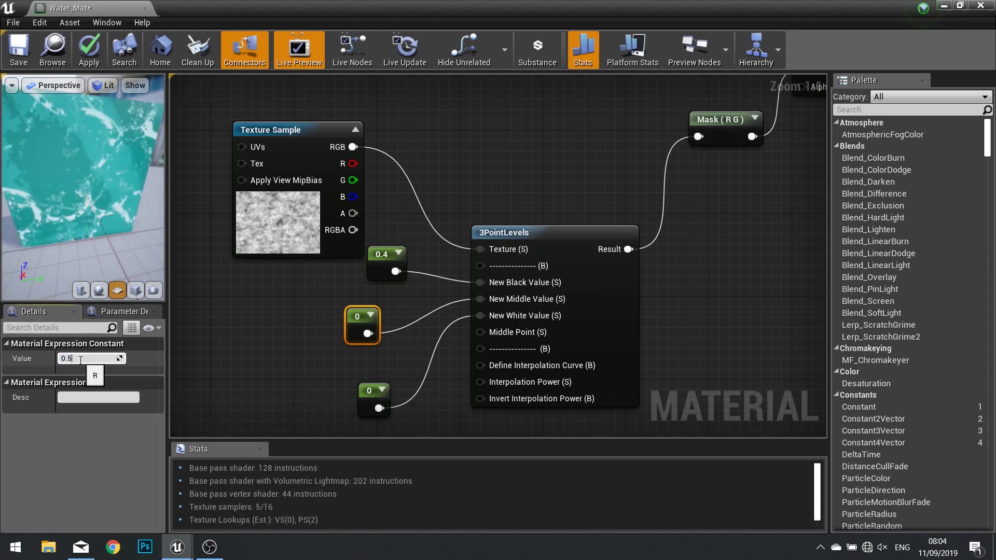
left_click(363, 398)
left_click(82, 360)
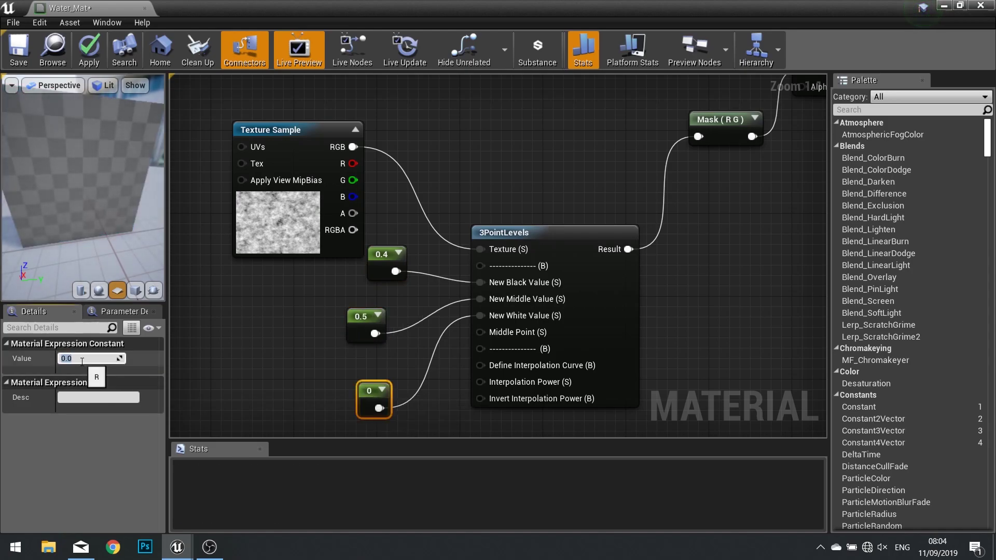
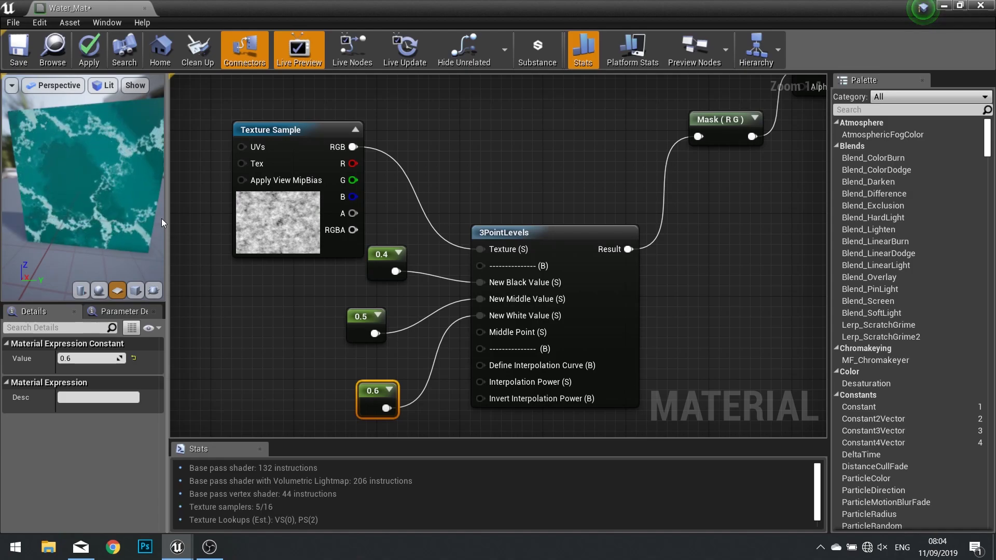
Step: Move the noise Texture Sample further up and left, away from the 3PointLevels node and its constants
right_click_drag(556, 194, 318, 312)
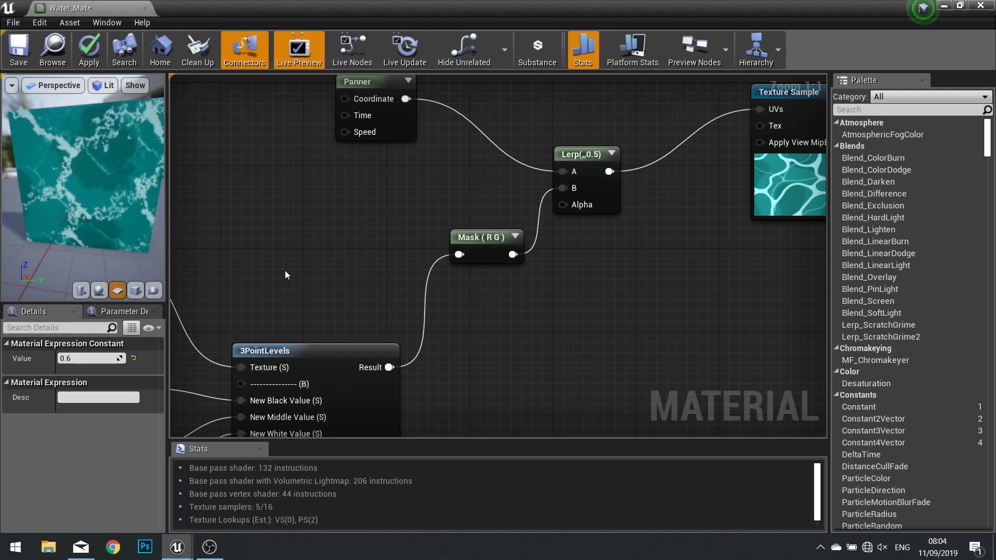
right_click_drag(285, 269, 493, 263)
left_click(272, 323)
right_click_drag(272, 323, 430, 304)
left_click_drag(379, 301, 368, 260)
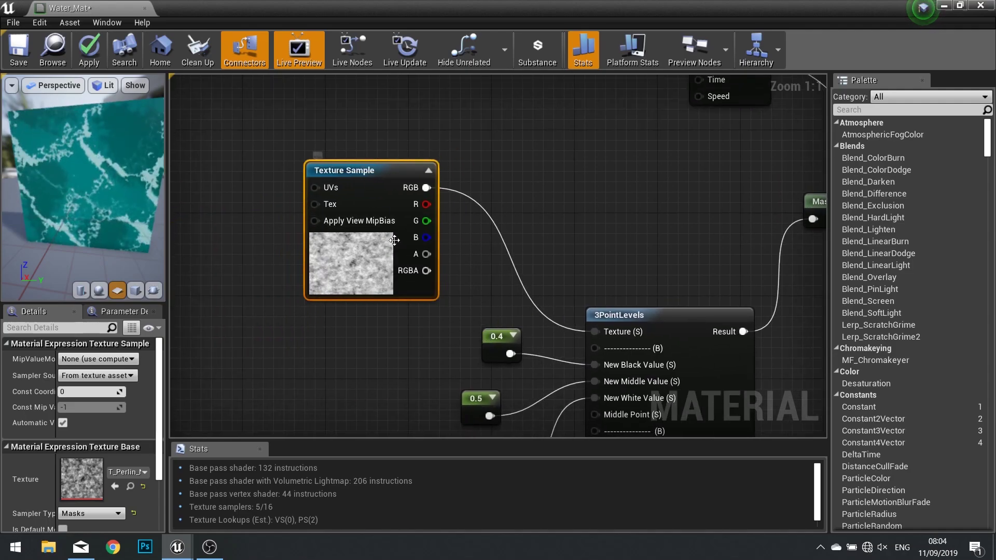
Step: Add a second Panner left of the noise Texture Sample, connect it to the UVs input and align it
right_click_drag(296, 286, 514, 326)
right_click(287, 236)
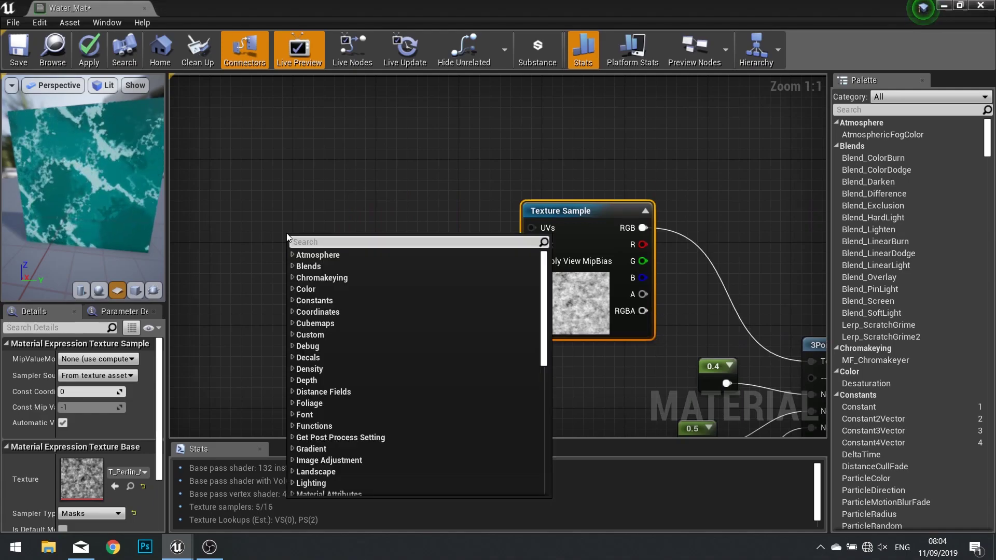
type("panner")
key("Return")
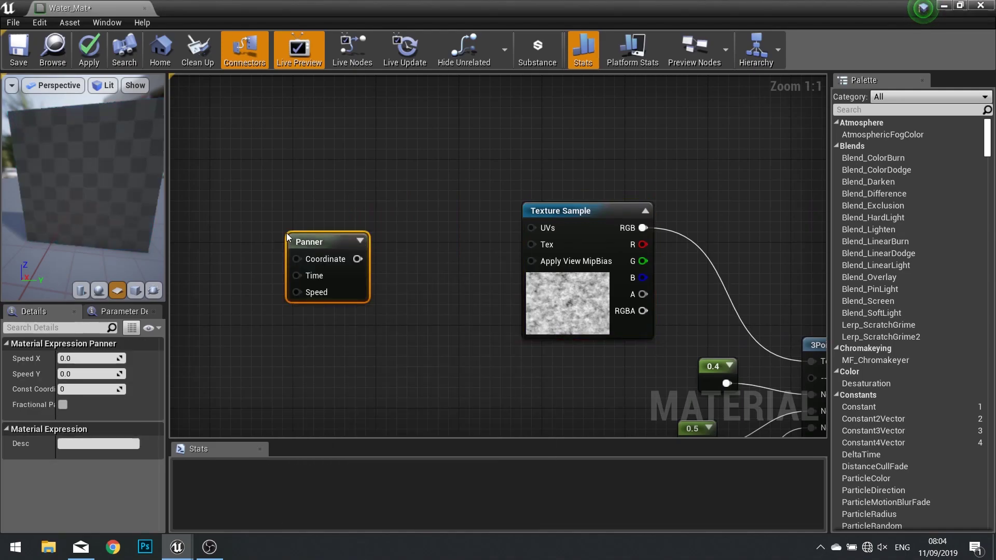
left_click_drag(328, 242, 536, 226)
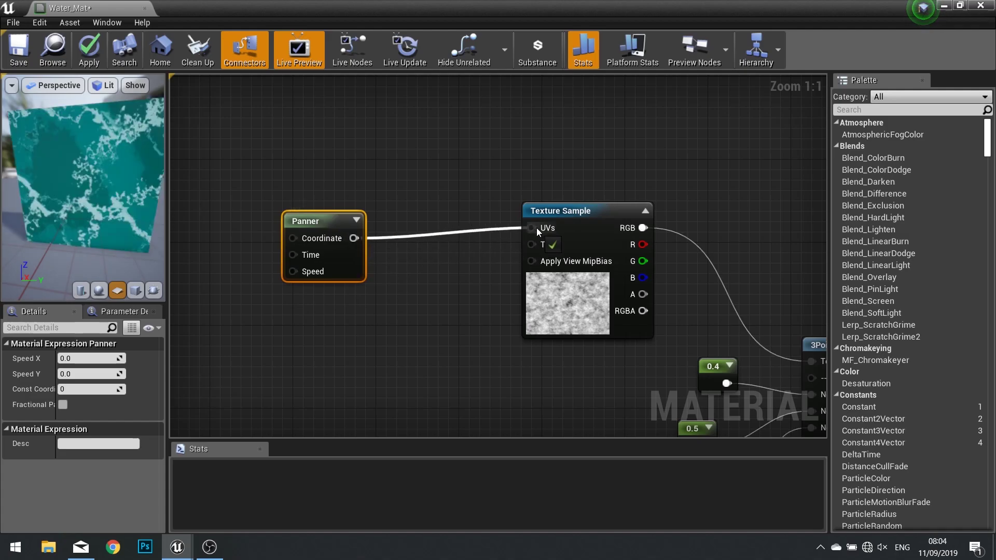
left_click_drag(344, 261, 365, 250)
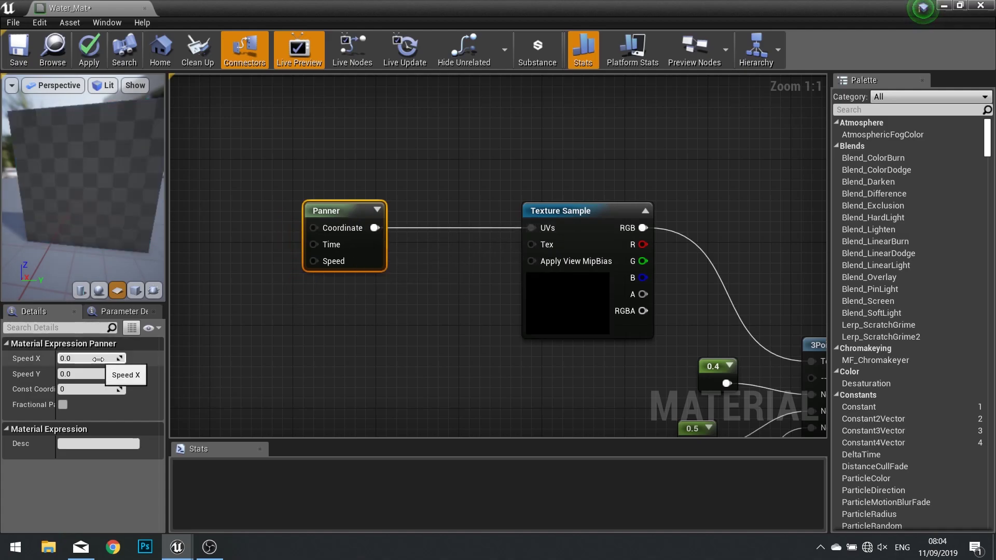
Step: Set the noise Panner's Speed X and Speed Y to -0.1 and move the node slightly closer to its Texture Sample
type("-")
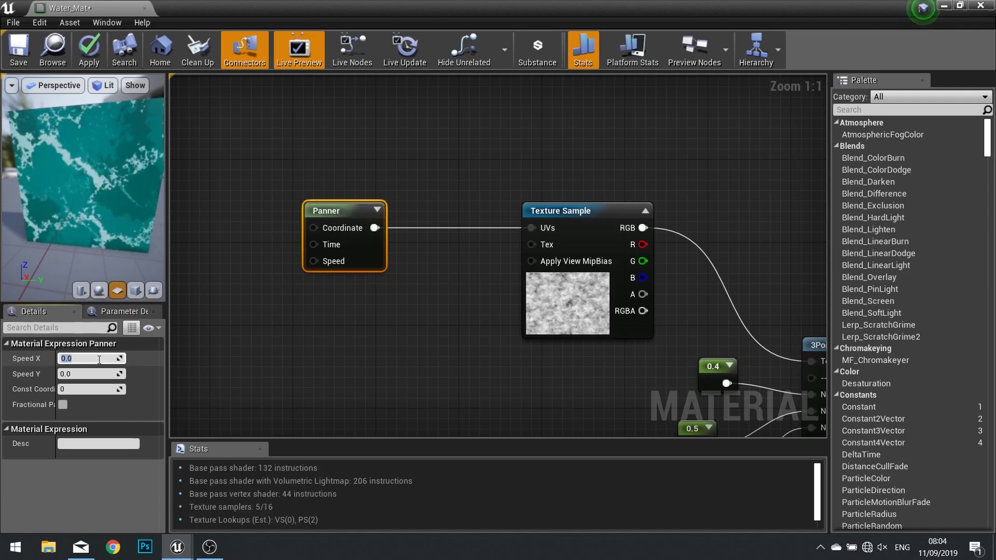
type("0.1")
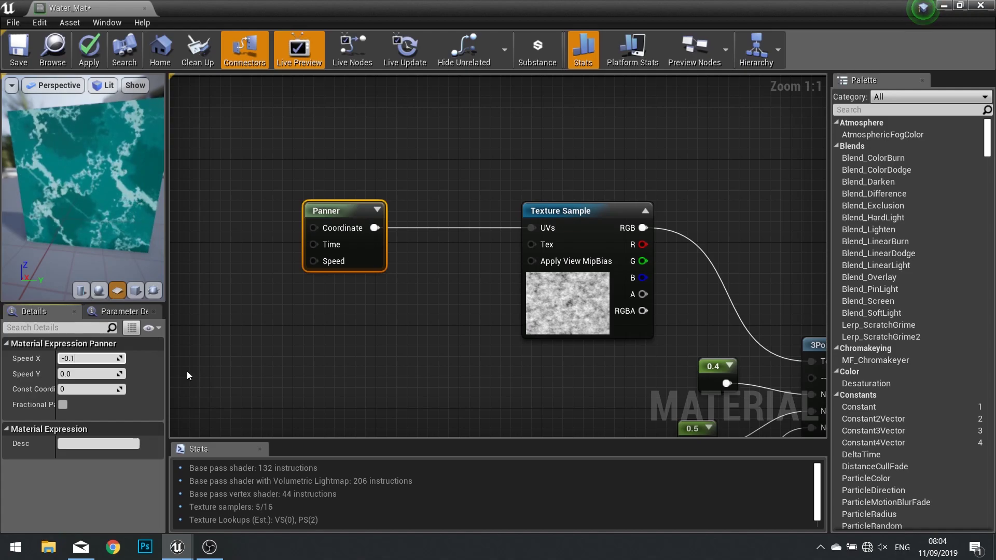
key("Tab")
type("-0.01")
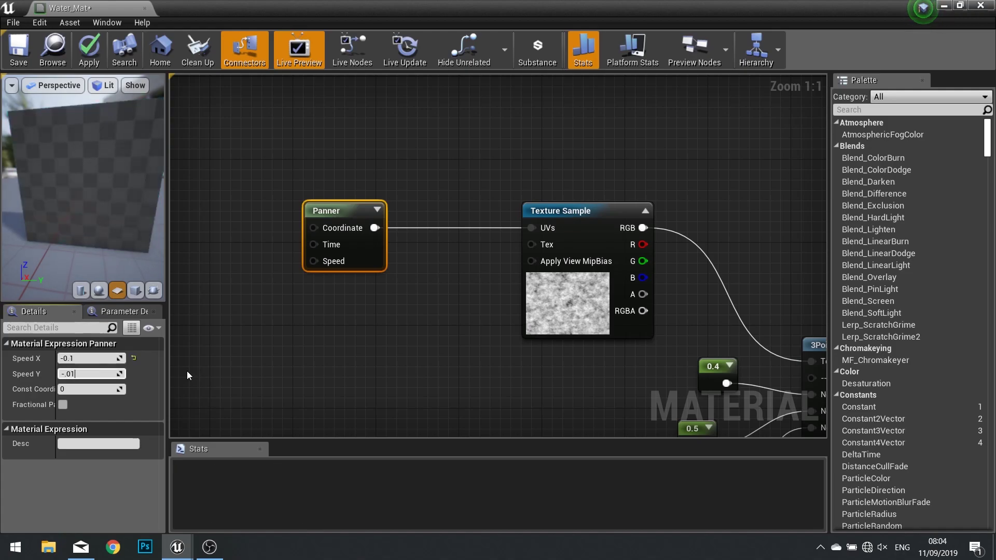
key("Return")
left_click(293, 253)
left_click(379, 254)
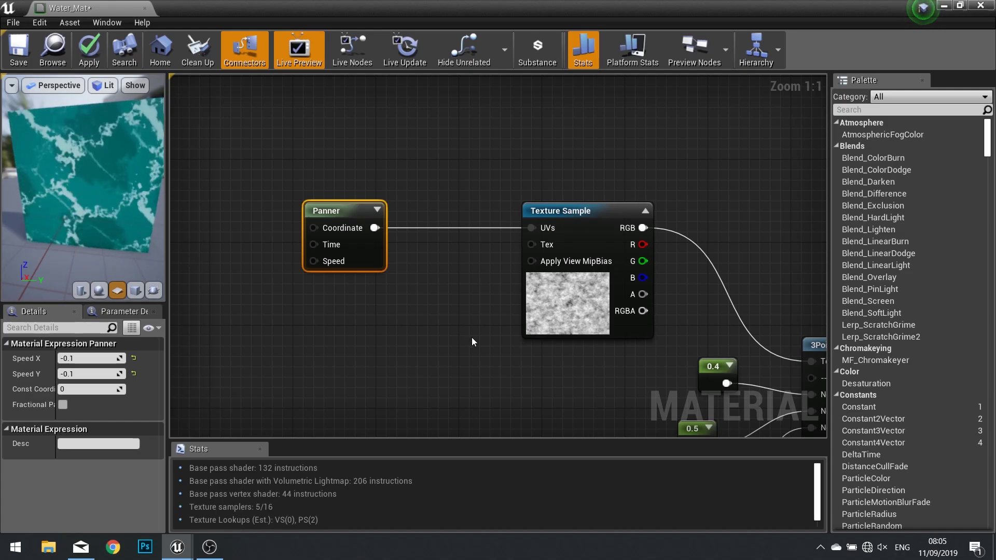
right_click_drag(385, 263, 482, 244)
left_click_drag(481, 244, 502, 243)
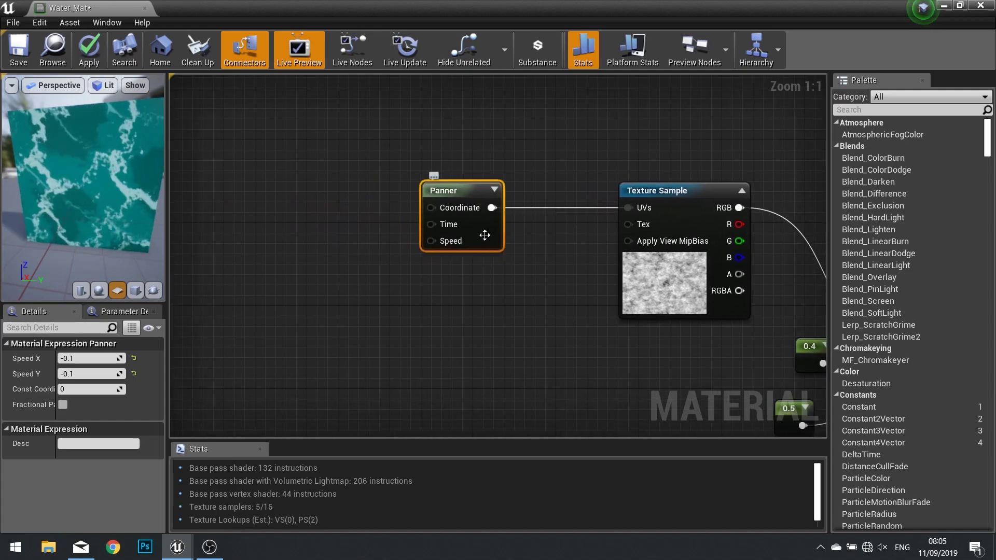
Step: Add a TextureCoordinate node before the noise Panner and feed it into input A of a new Multiply node
right_click_drag(353, 229, 462, 285)
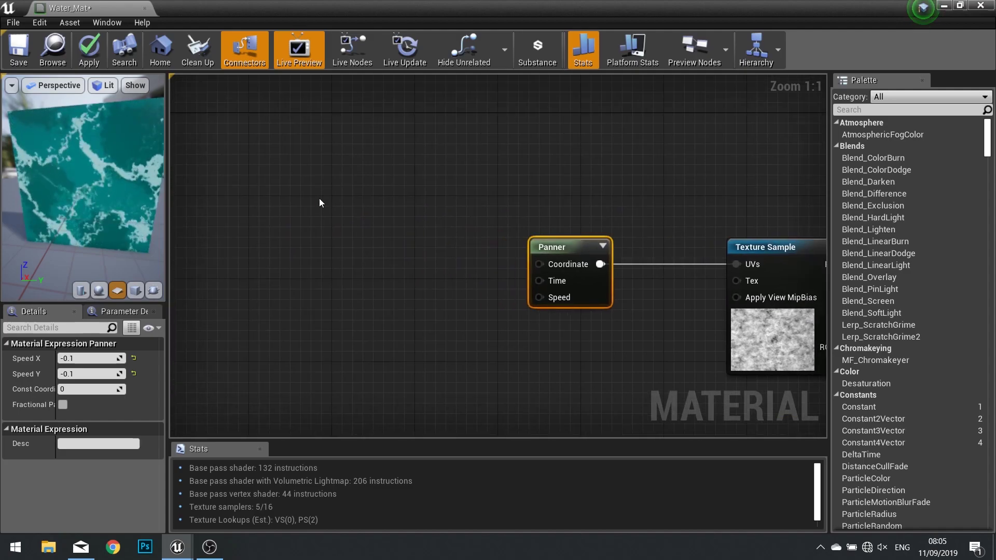
right_click(318, 198)
type("texture")
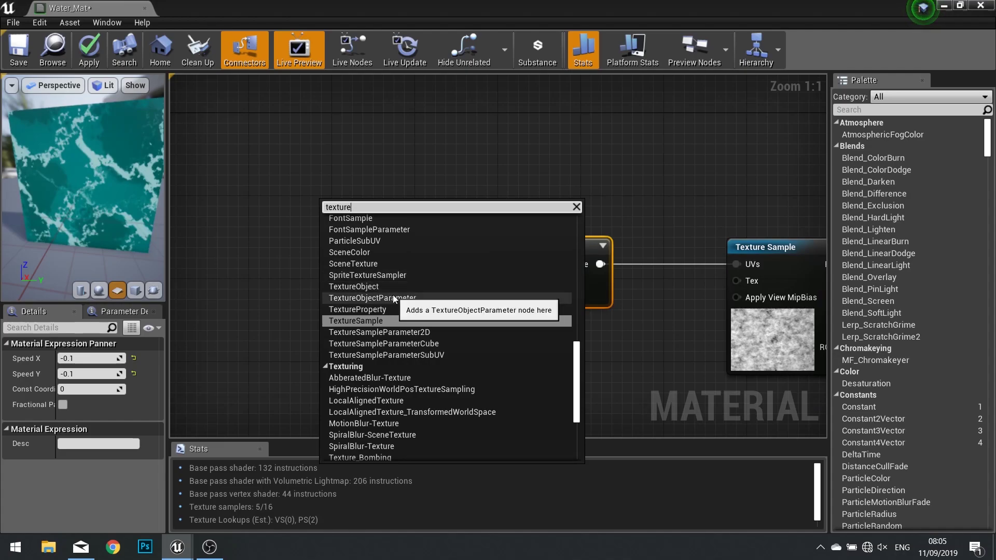
type("co")
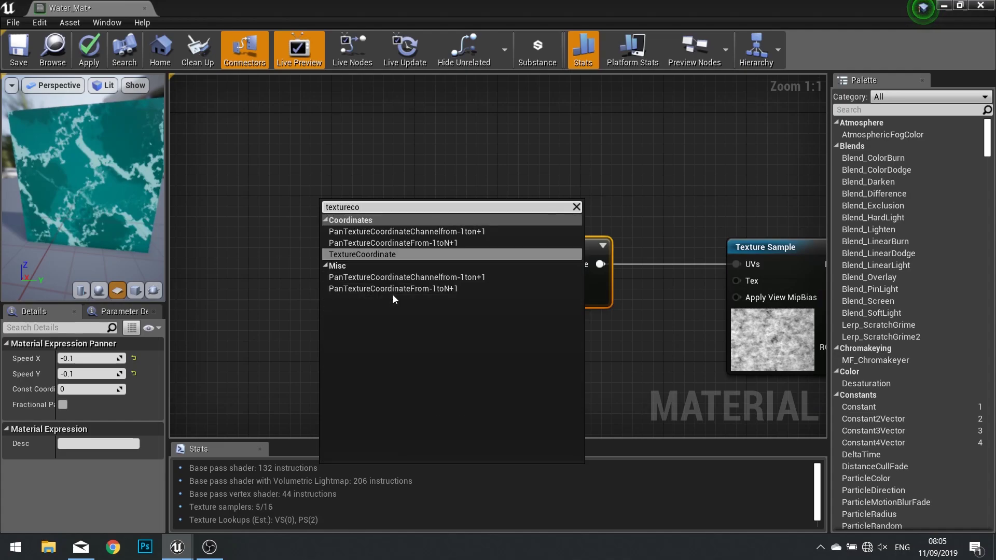
left_click(384, 253)
left_click_drag(350, 216, 379, 249)
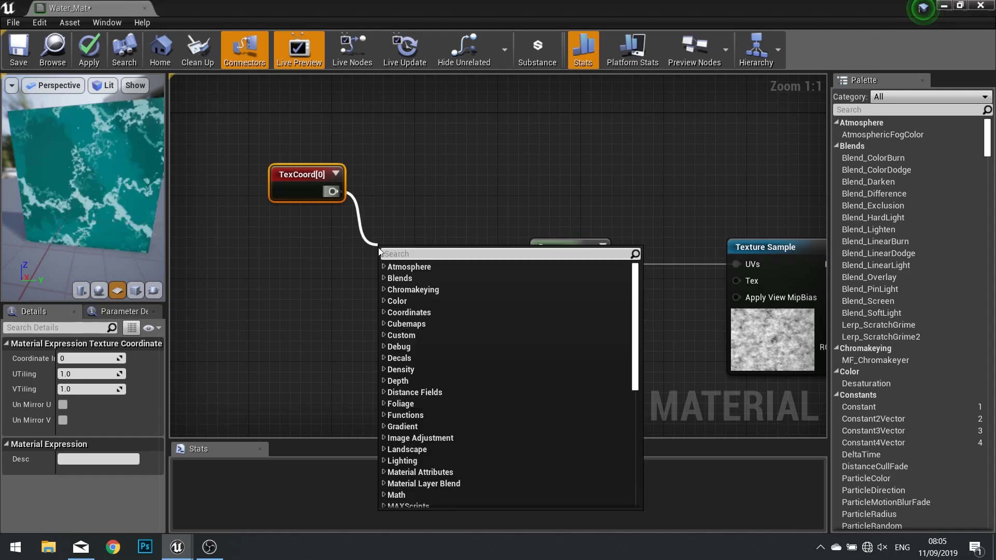
type("multiply")
key("Return")
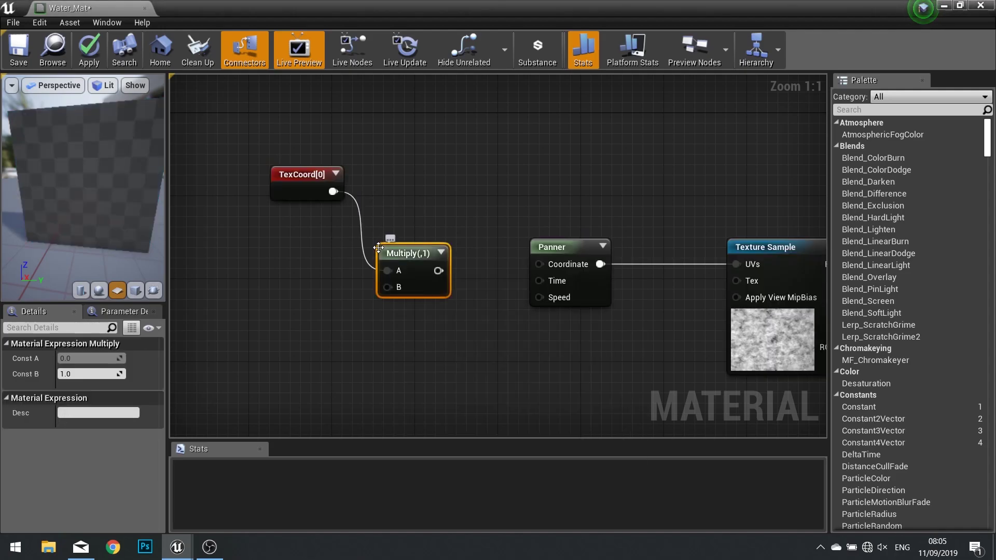
Step: Set the Multiply node's Const B to 1.2, connect it to the noise Panner's Coordinate input and shift both new nodes upward
left_click(102, 373)
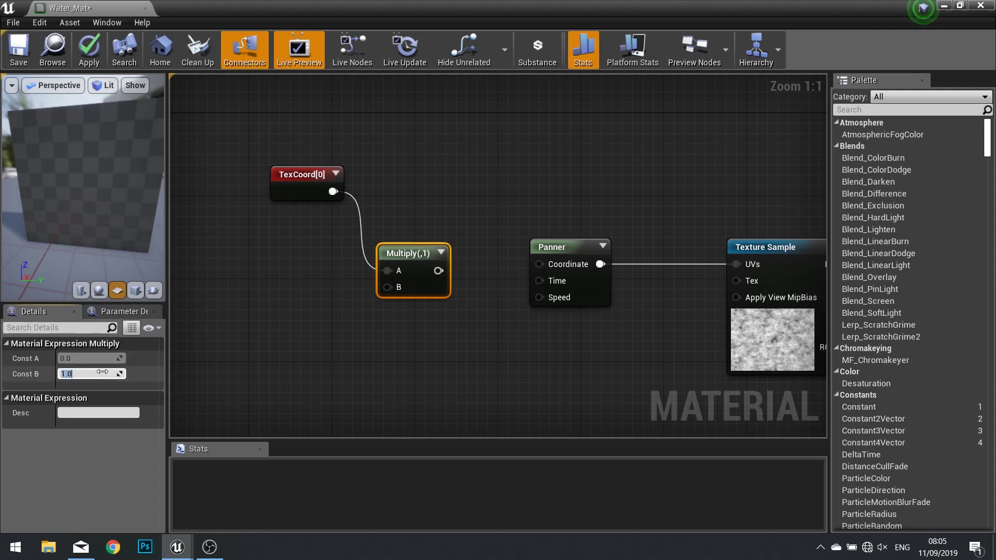
type("1.2")
key("Return")
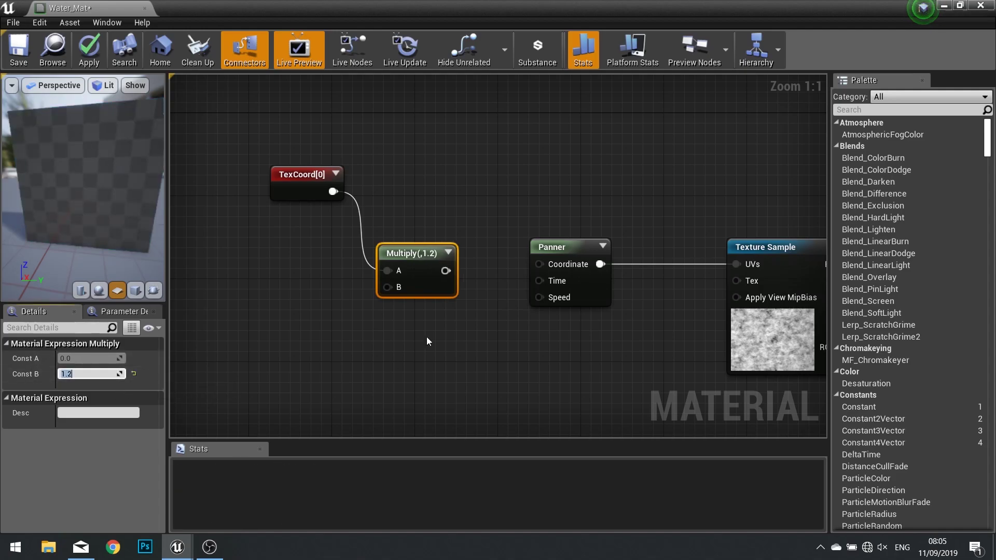
left_click_drag(425, 258, 438, 226)
left_click_drag(294, 136, 449, 223)
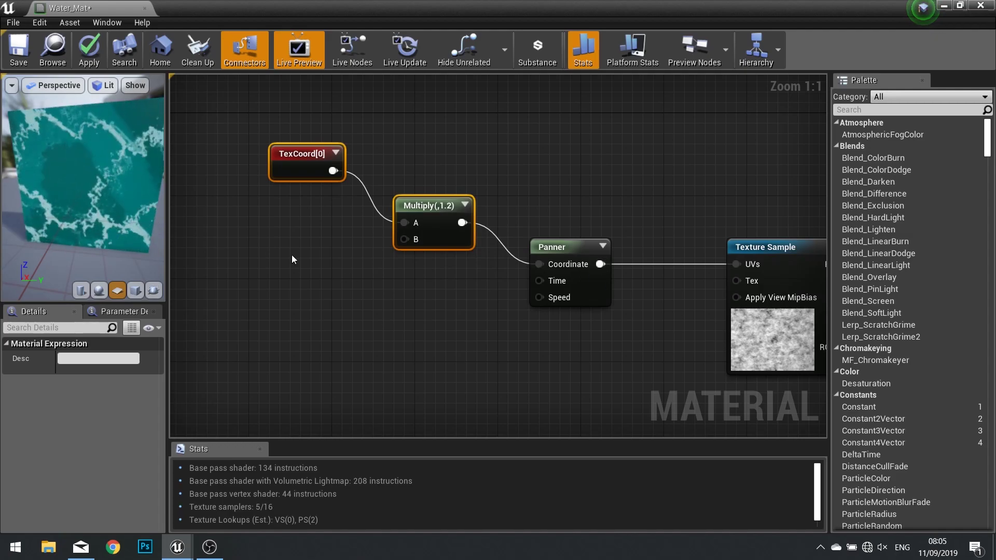
Step: Set the blend mode of the Water_Mat result node to Translucent
right_click_drag(561, 337, 227, 312)
scroll(556, 321, "down", 1)
right_click_drag(736, 238, 462, 222)
scroll(535, 243, "down", 2)
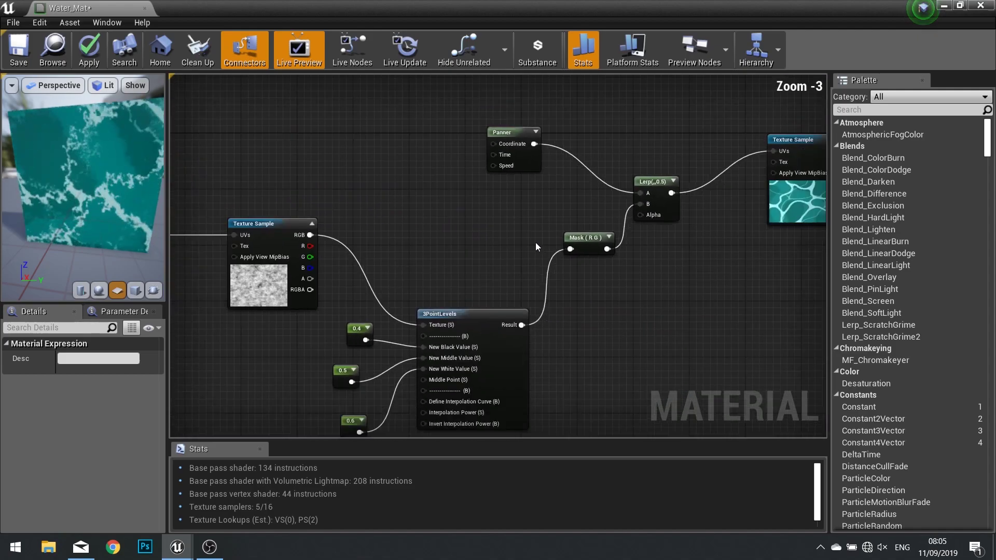
right_click_drag(650, 281, 429, 264)
right_click_drag(608, 289, 317, 281)
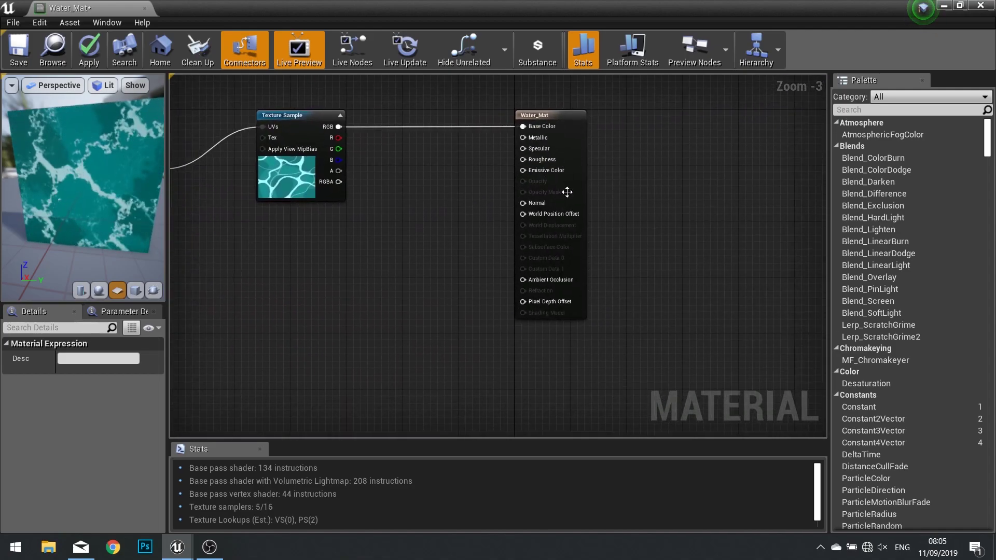
left_click(573, 158)
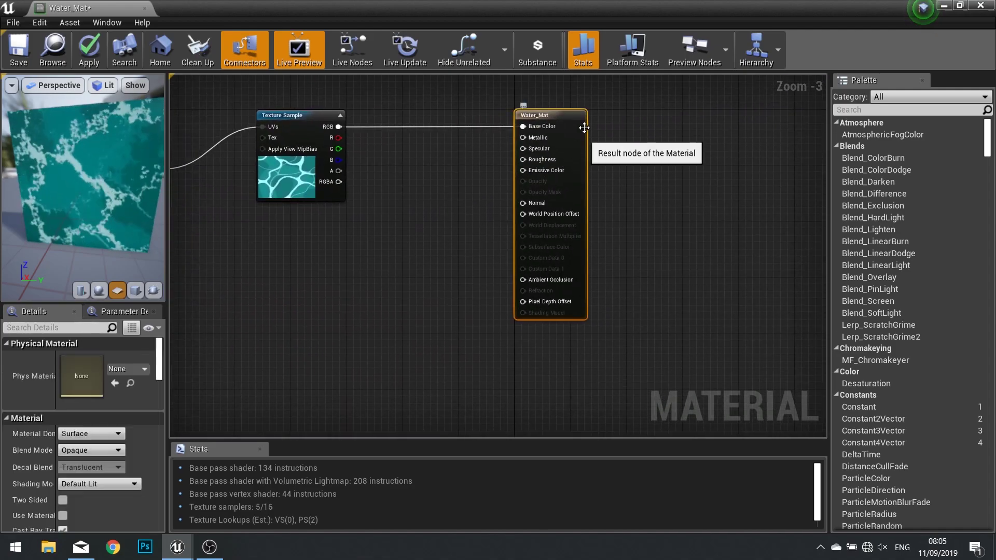
left_click(98, 452)
left_click(96, 476)
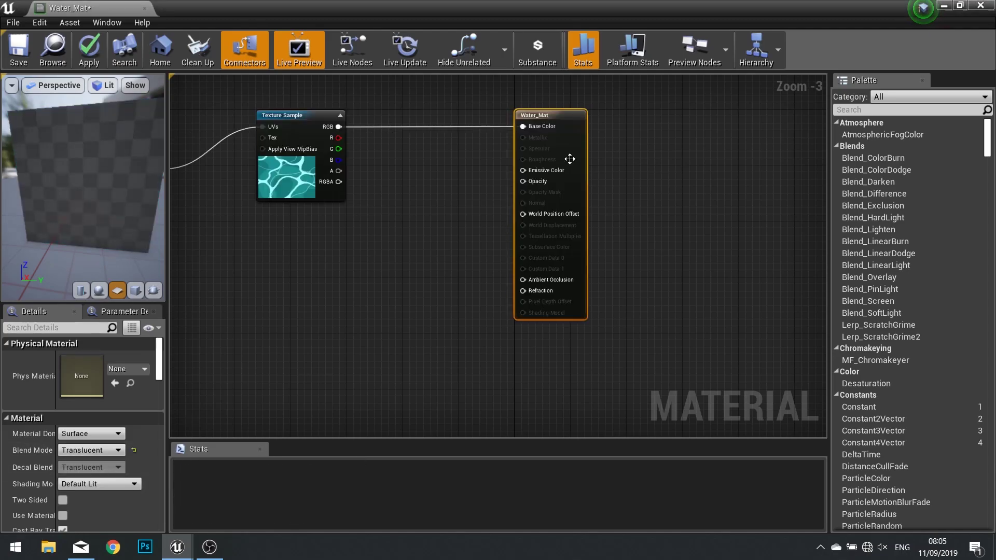
Step: Add a constant node with value 0.5 and connect it to the Opacity input of Water_Mat
scroll(453, 233, "up", 2)
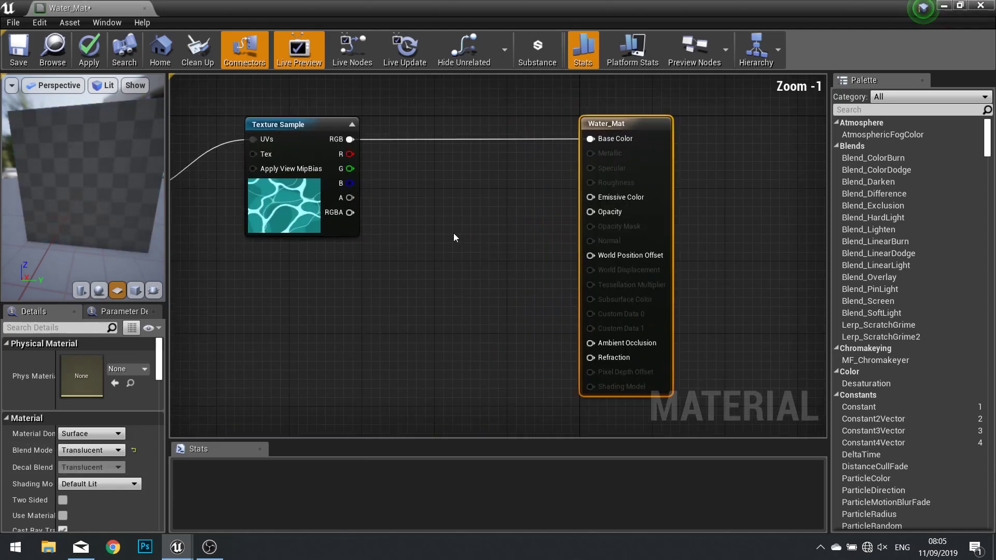
left_click(456, 222)
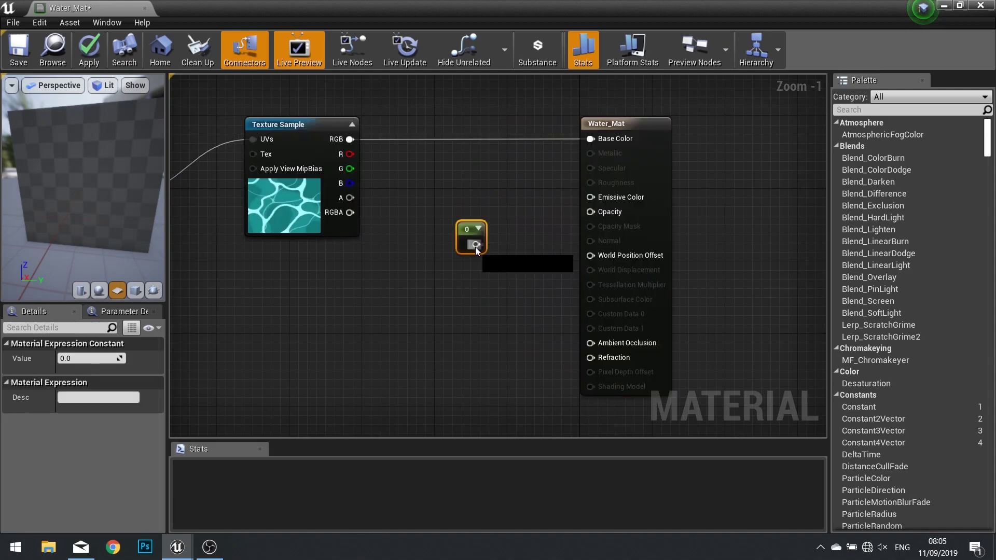
left_click_drag(600, 214, 599, 213)
left_click_drag(469, 240, 475, 235)
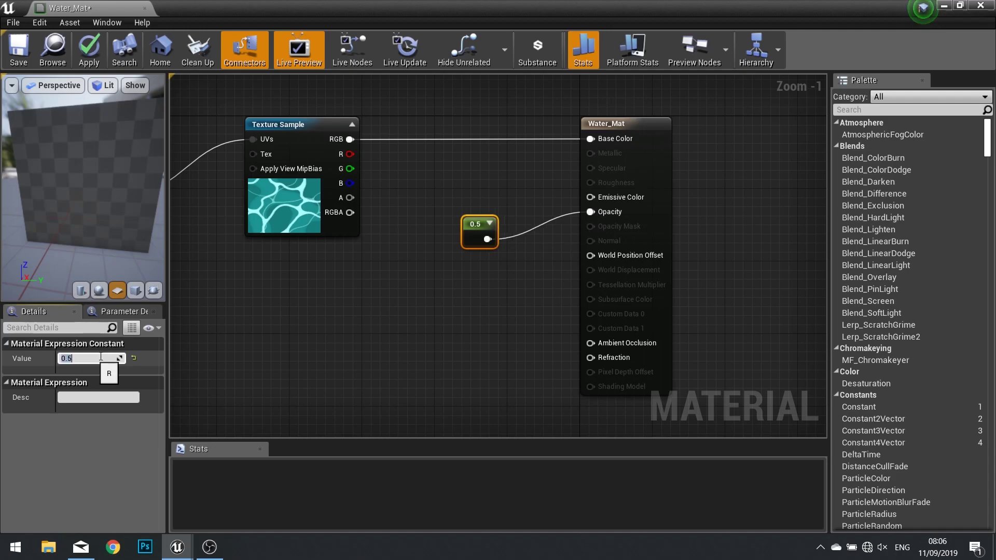
left_click(359, 331)
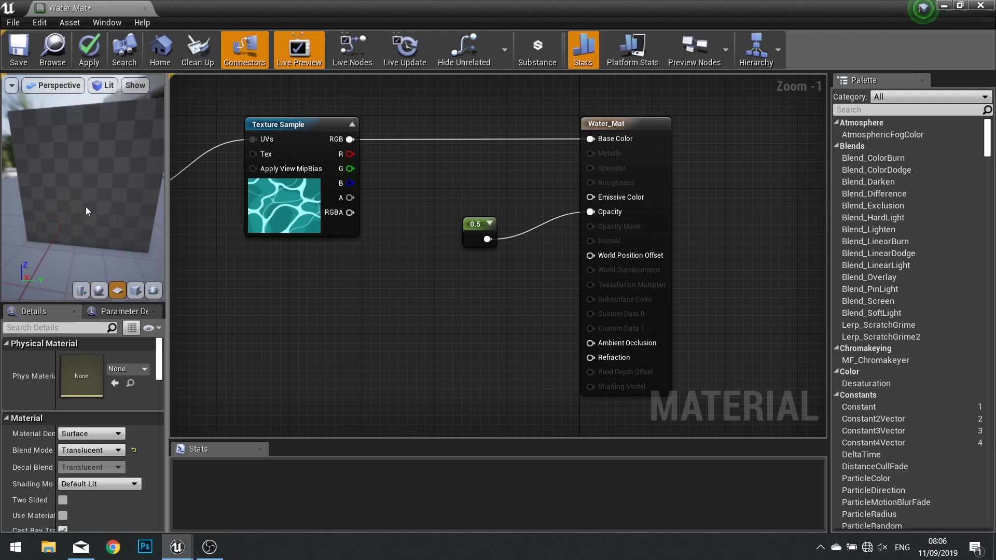
Step: Examine the translucent water in the preview from another angle, along with the noise Texture Sample and levels nodes
left_click_drag(123, 223, 123, 223)
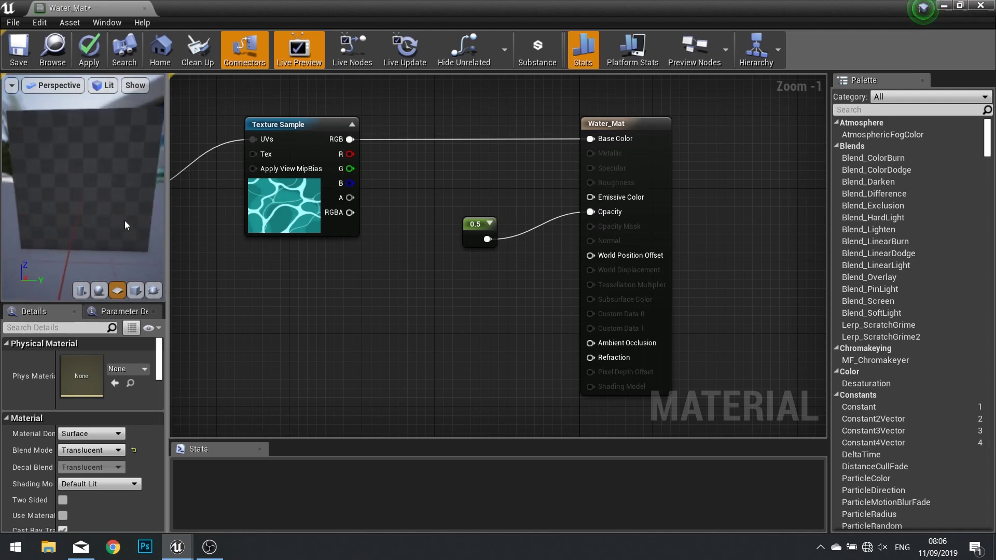
left_click_drag(103, 187, 120, 210)
left_click_drag(130, 176, 102, 201)
right_click_drag(235, 290, 524, 278)
right_click_drag(370, 307, 599, 239)
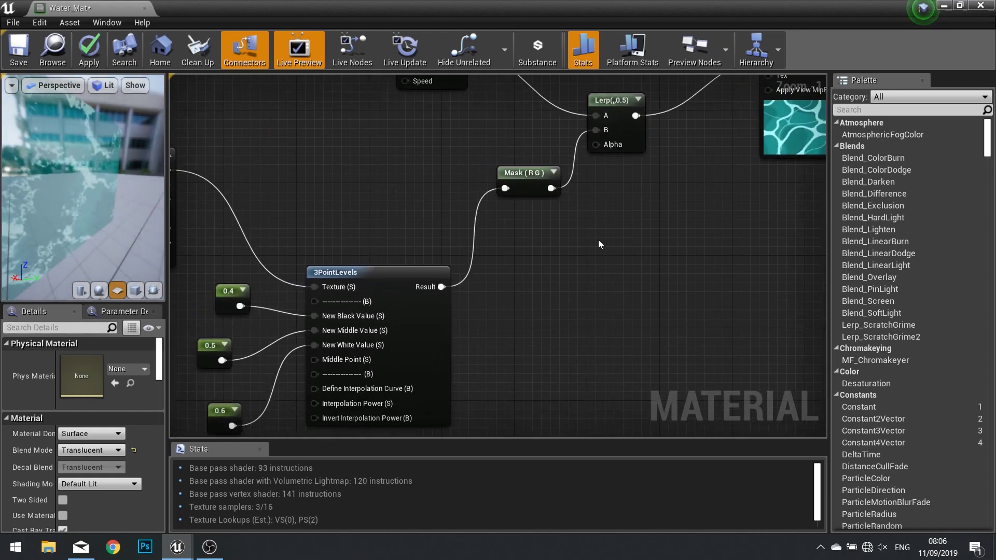
right_click_drag(460, 211, 646, 216)
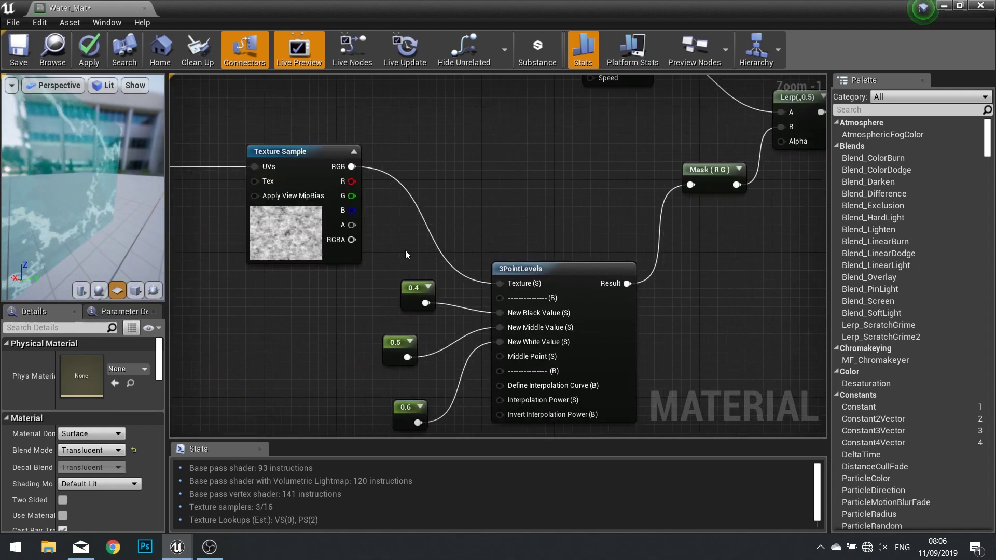
left_click(302, 265)
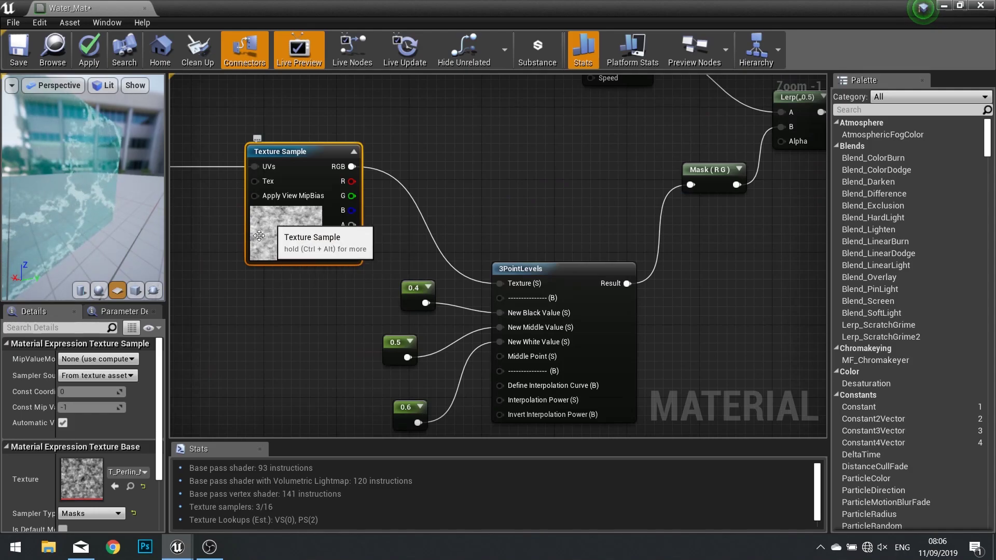
right_click_drag(302, 336, 444, 343)
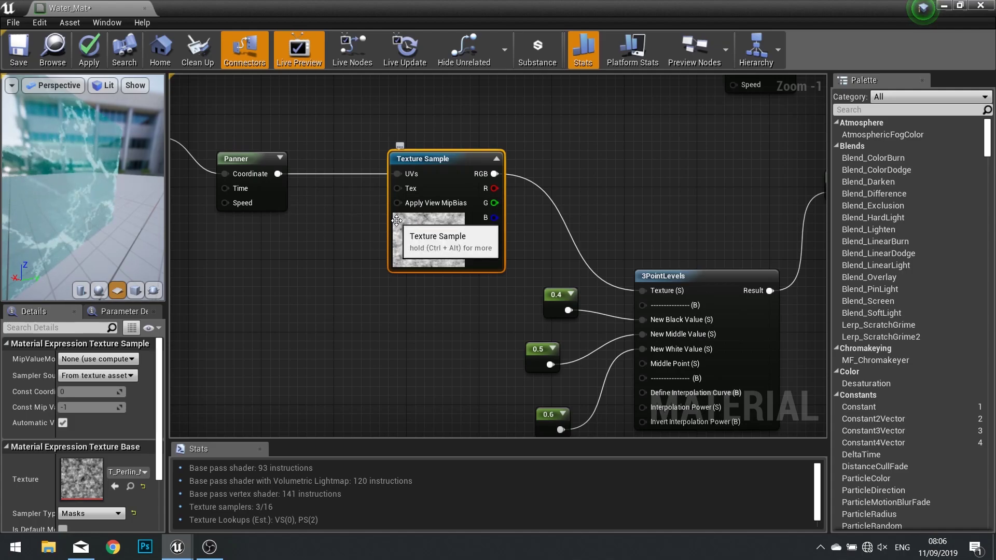
Step: Move the noise Panner and the nodes feeding it closer to the noise Texture Sample
right_click_drag(397, 223, 500, 316)
scroll(499, 317, "down", 1)
left_click_drag(475, 297, 244, 138)
left_click_drag(281, 172, 343, 169)
left_click(574, 328)
Step: Review the node graph from the noise Texture Sample through the Lerp and water Panner to the water texture and opacity
right_click_drag(727, 308, 571, 263)
right_click_drag(624, 211, 539, 216)
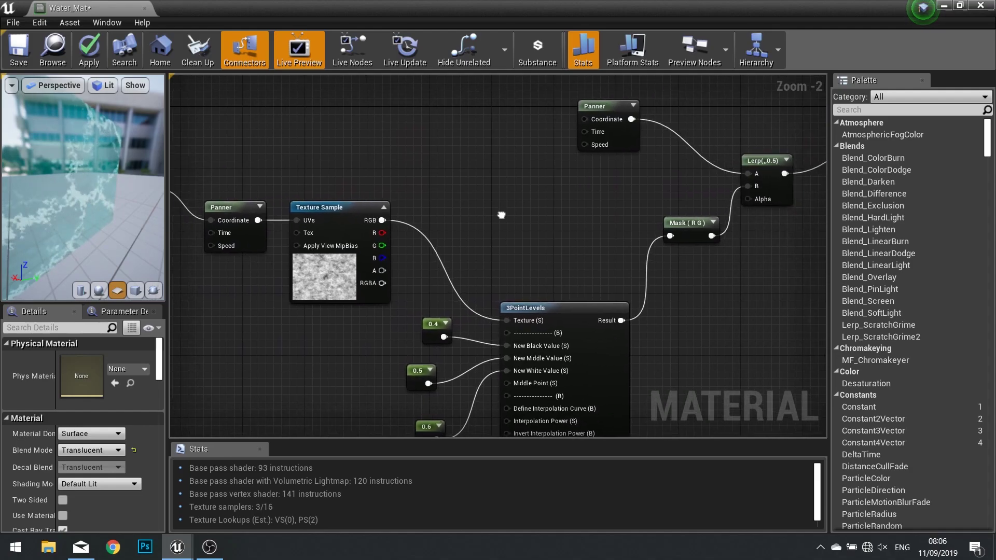
left_click(324, 276)
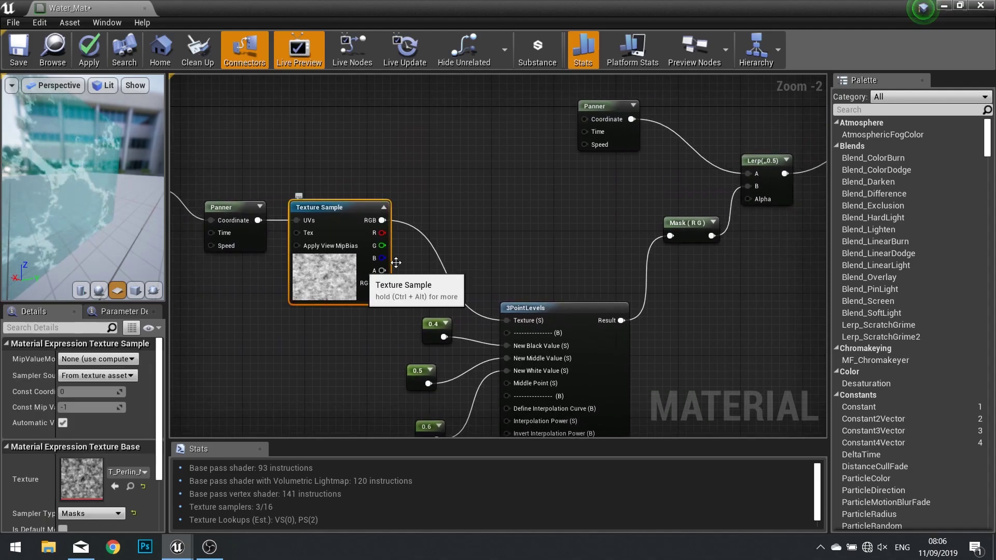
left_click(765, 177)
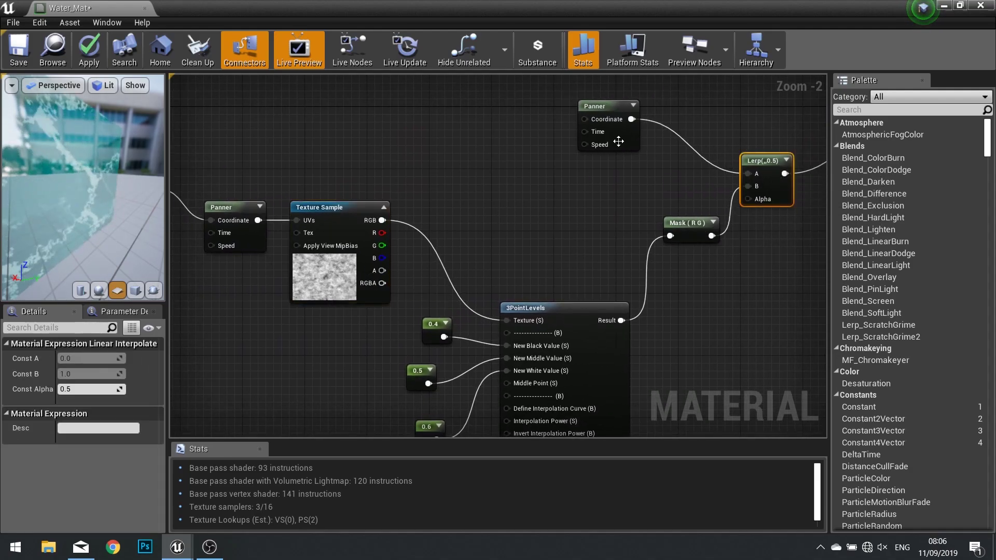
left_click(596, 106)
right_click_drag(745, 196, 520, 176)
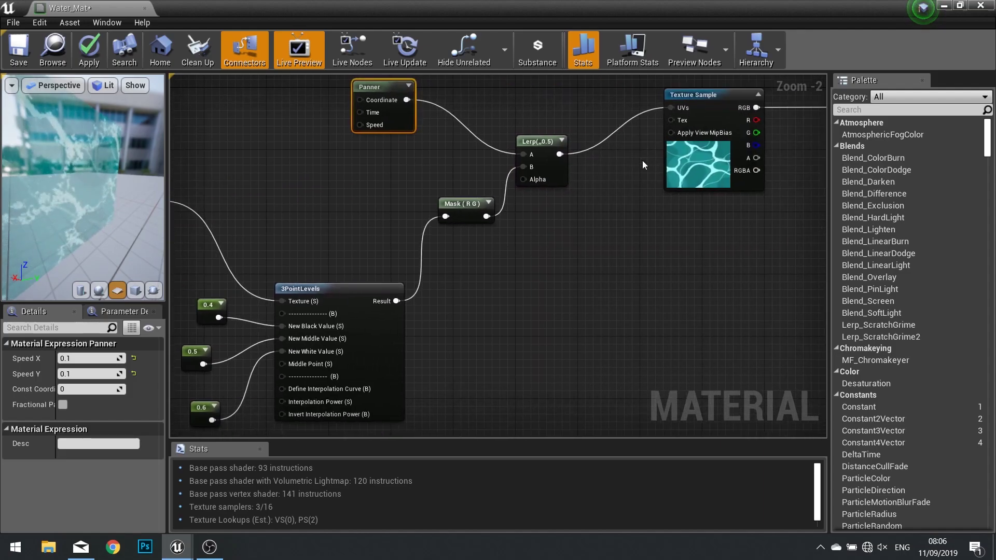
right_click_drag(666, 149, 506, 165)
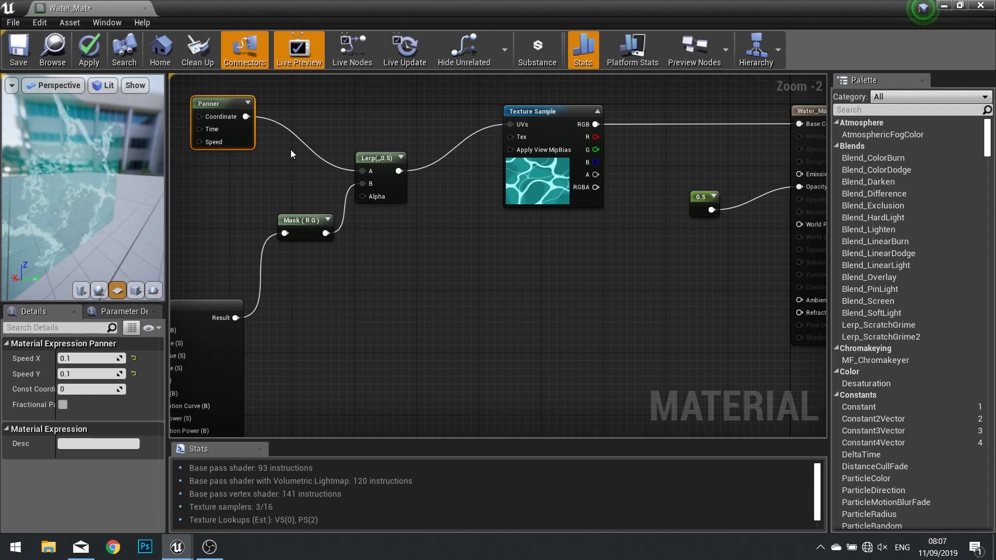
right_click_drag(290, 150, 429, 159)
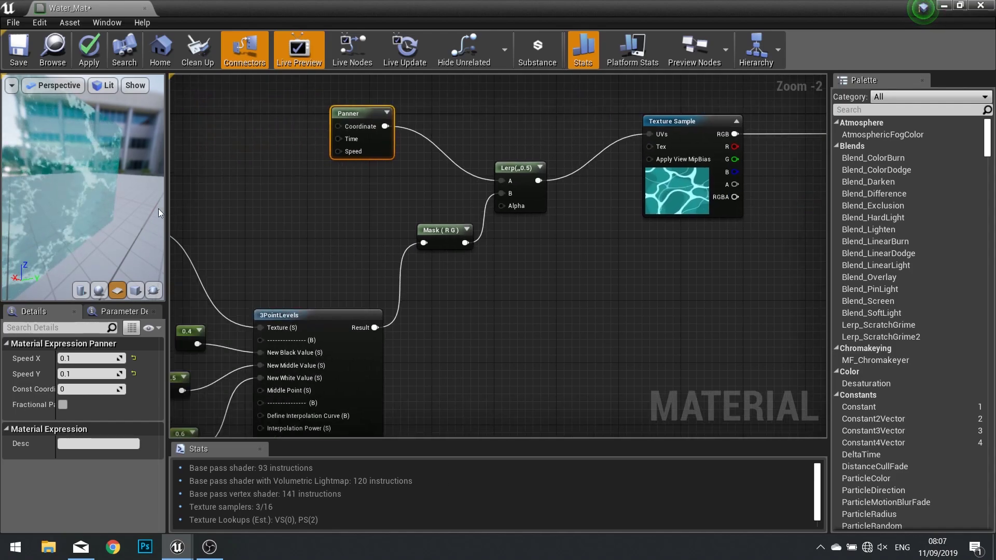
right_click_drag(365, 279, 569, 300)
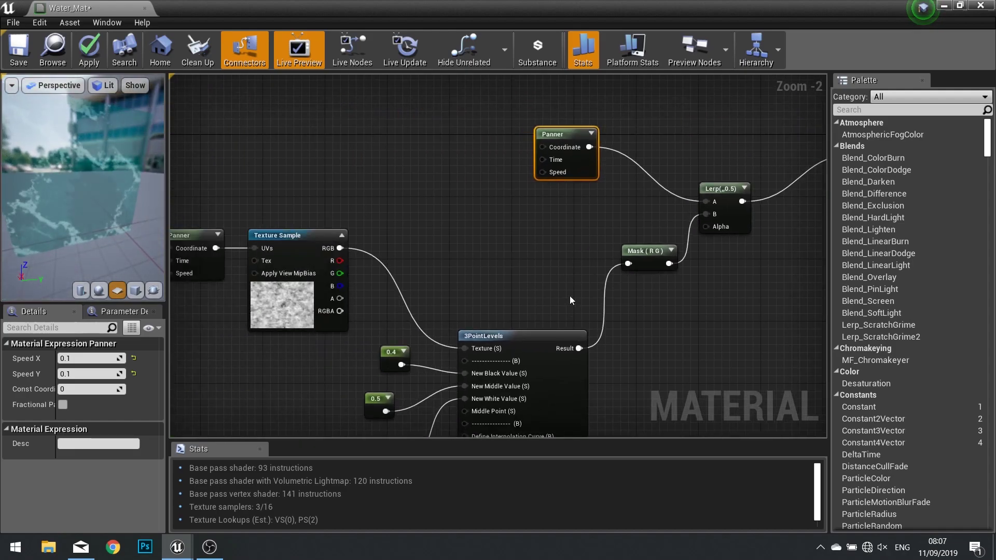
Step: Apply the changes to Water_Mat and close its material editor
left_click(90, 55)
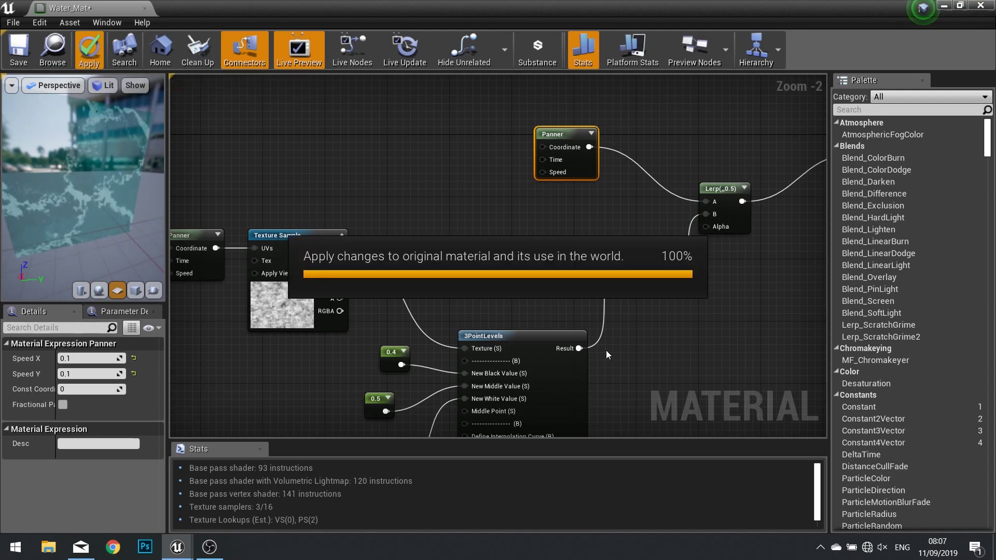
left_click(989, 7)
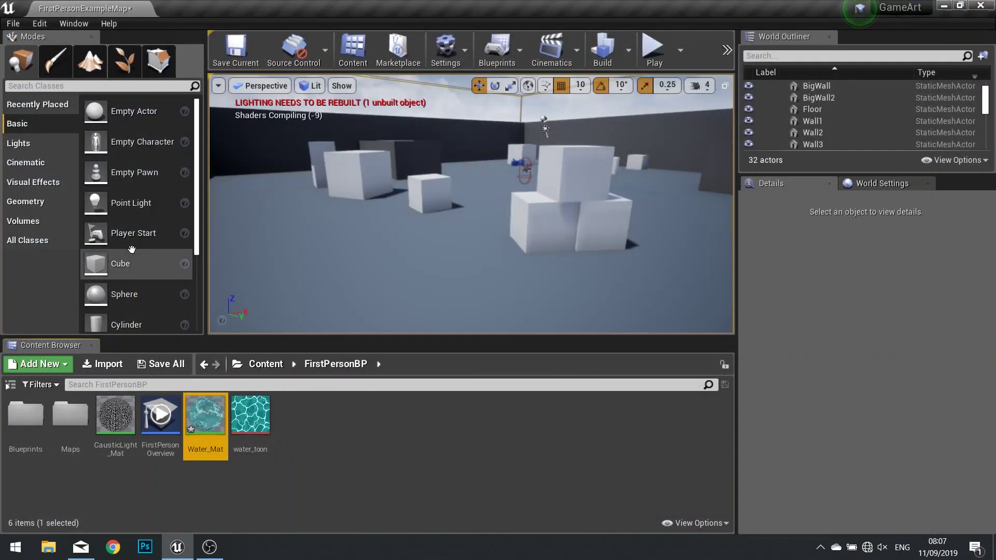
Step: Place a Plane on the floor beside the stacked cubes and scale it uniformly to 64.75
scroll(148, 267, "down", 3)
left_click_drag(137, 301, 474, 243)
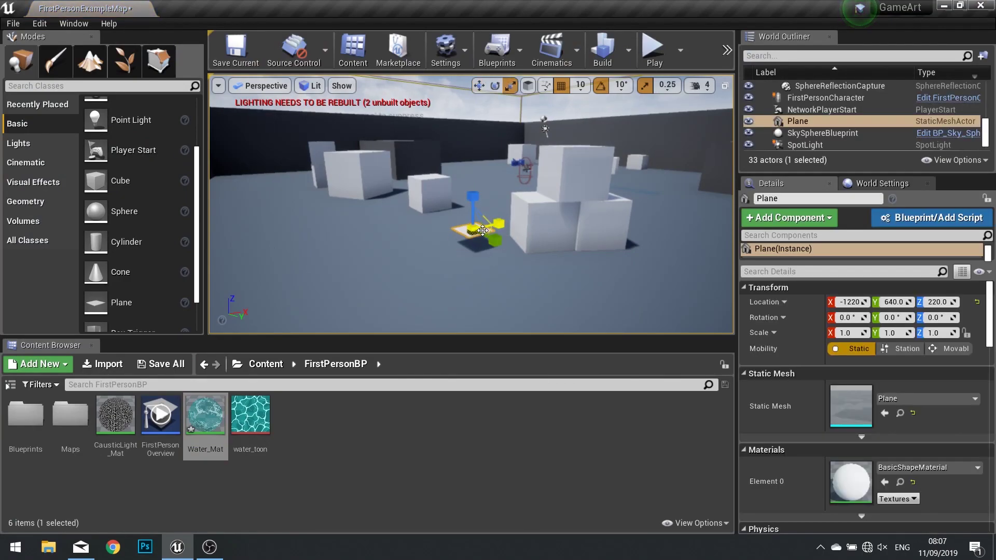
left_click_drag(478, 230, 467, 229)
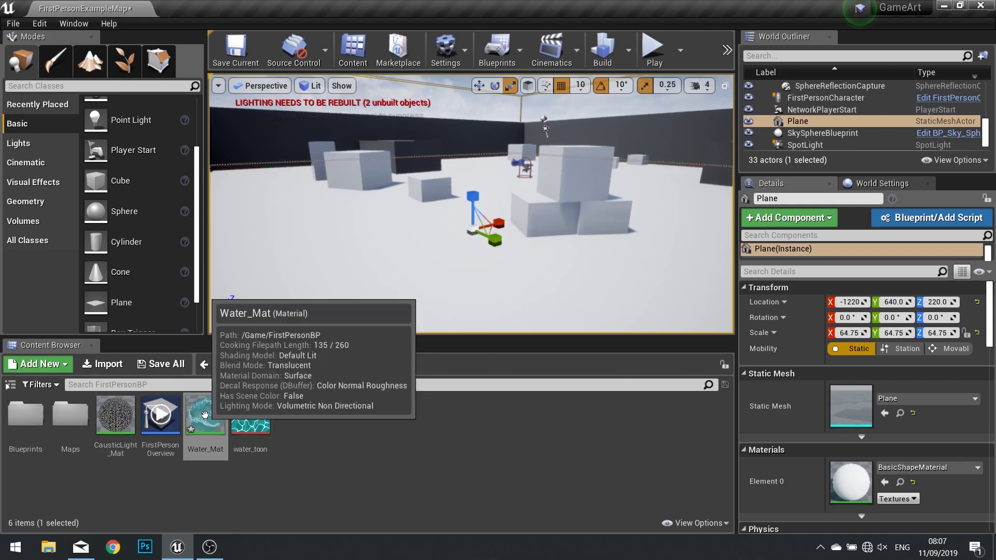
Step: Assign the Water_Mat material from the Content folder to the plane and inspect the water around the stacked cubes
left_click(266, 364)
left_click_drag(250, 415, 858, 483)
right_click_drag(605, 278, 627, 305)
key("s")
key("w")
key("s")
key("w")
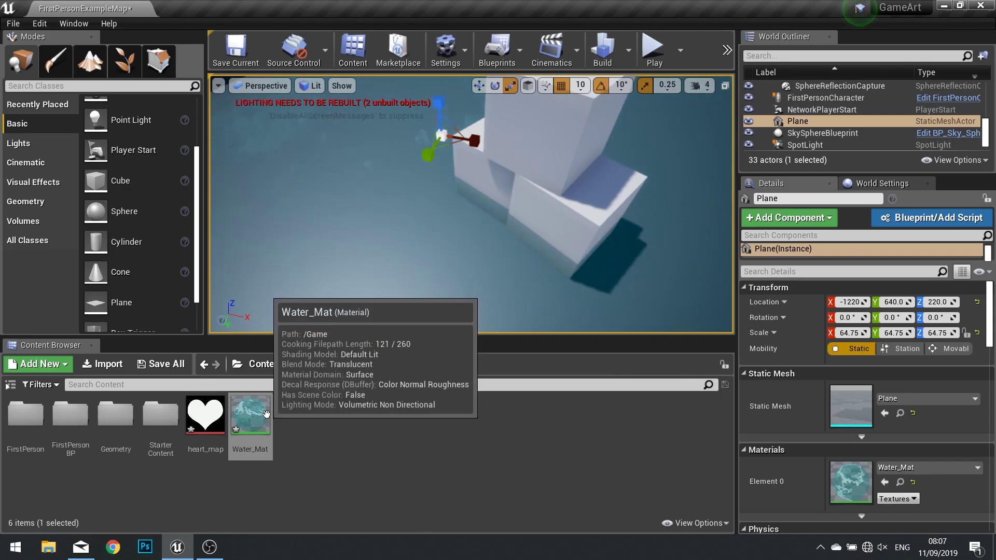
Step: Open Water_Mat for editing and set the material's number of customized UVs to 1
double_click(243, 415)
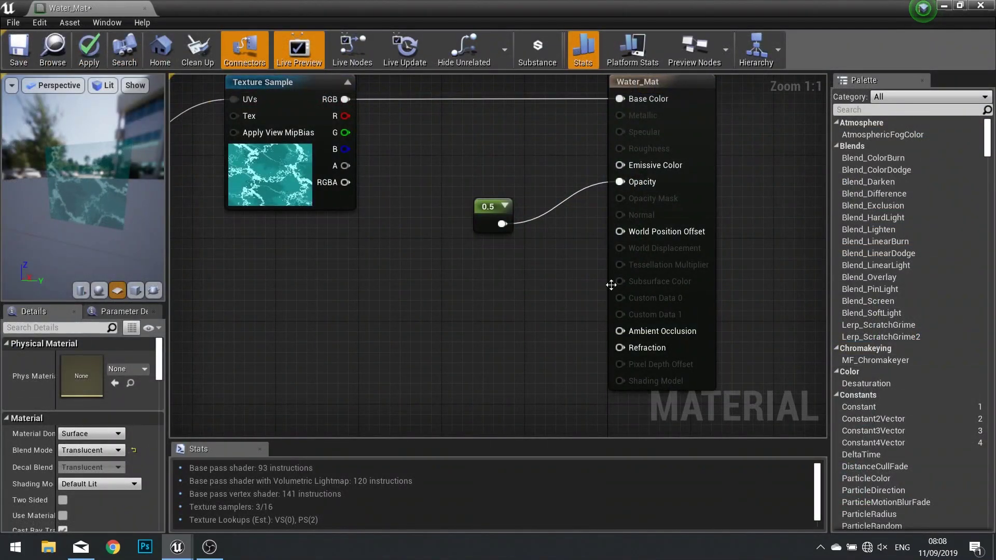
left_click(677, 344)
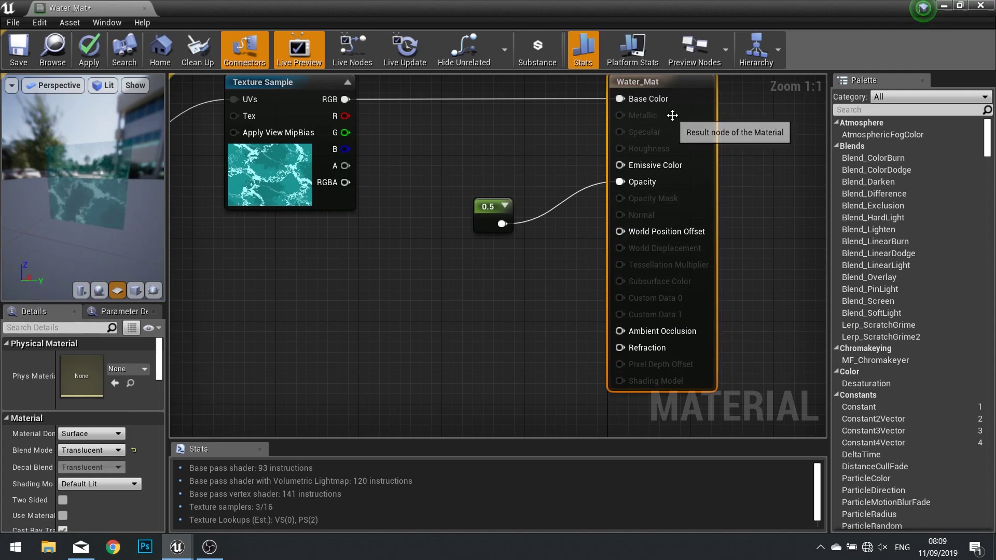
scroll(102, 456, "down", 10)
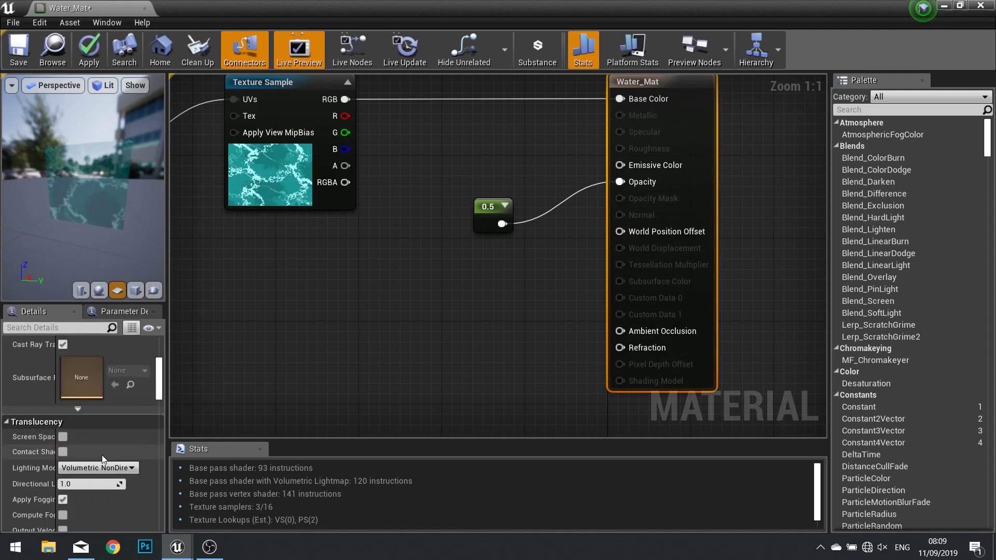
scroll(102, 454, "down", 12)
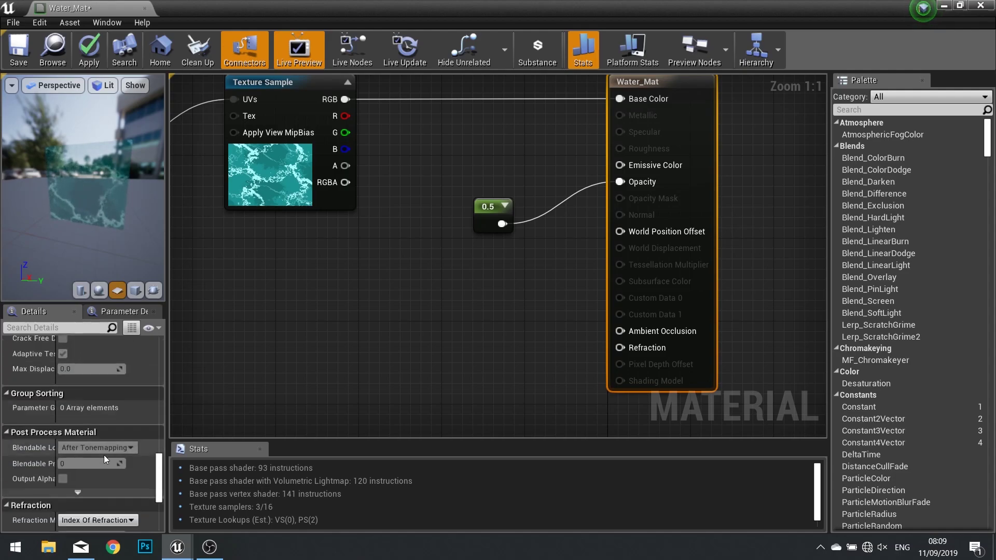
scroll(103, 456, "down", 3)
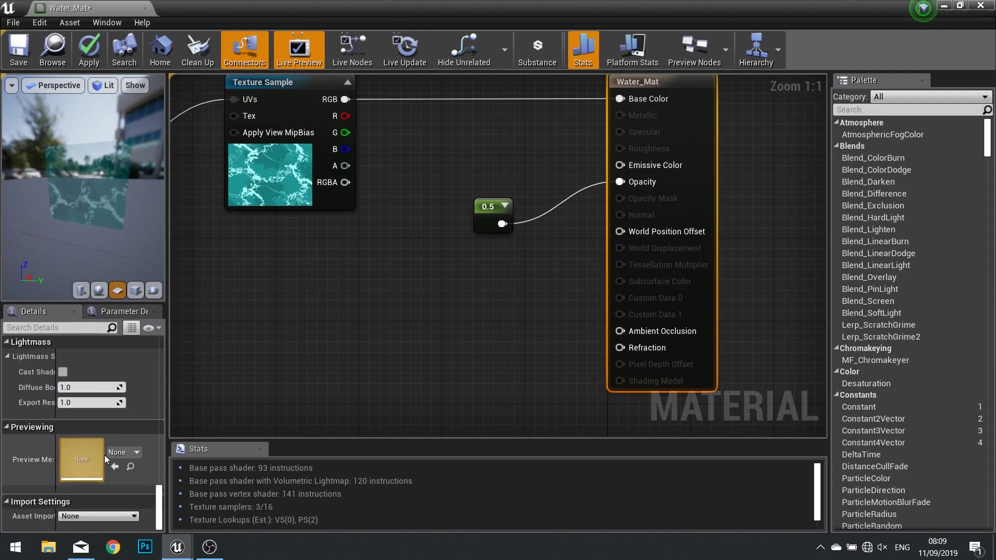
scroll(78, 486, "up", 6)
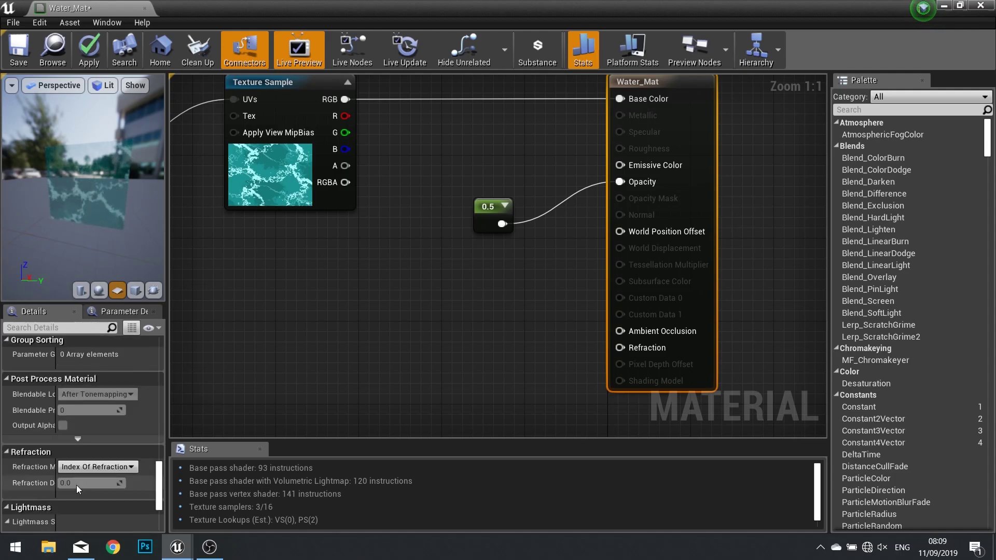
left_click(36, 328)
type("uv")
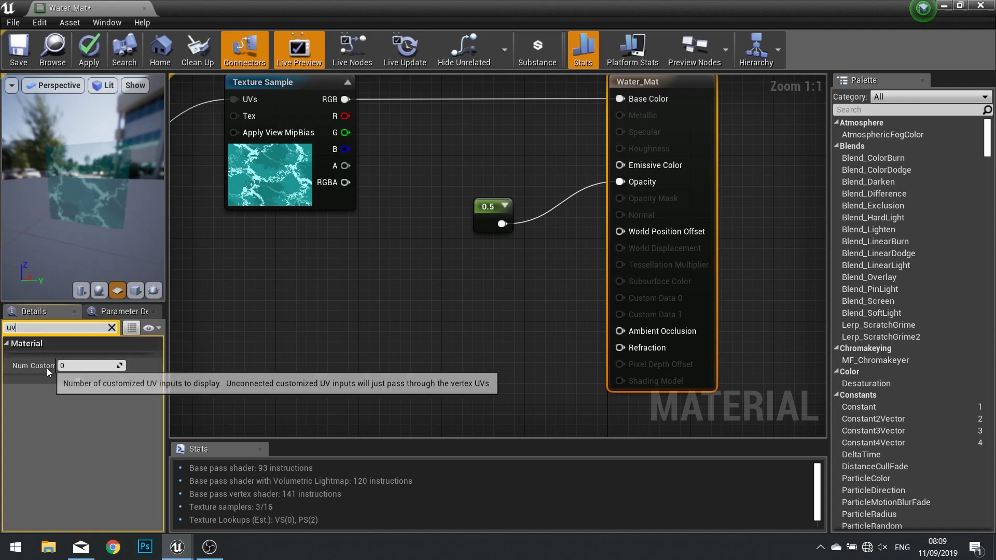
left_click(83, 366)
type("1")
key("Return")
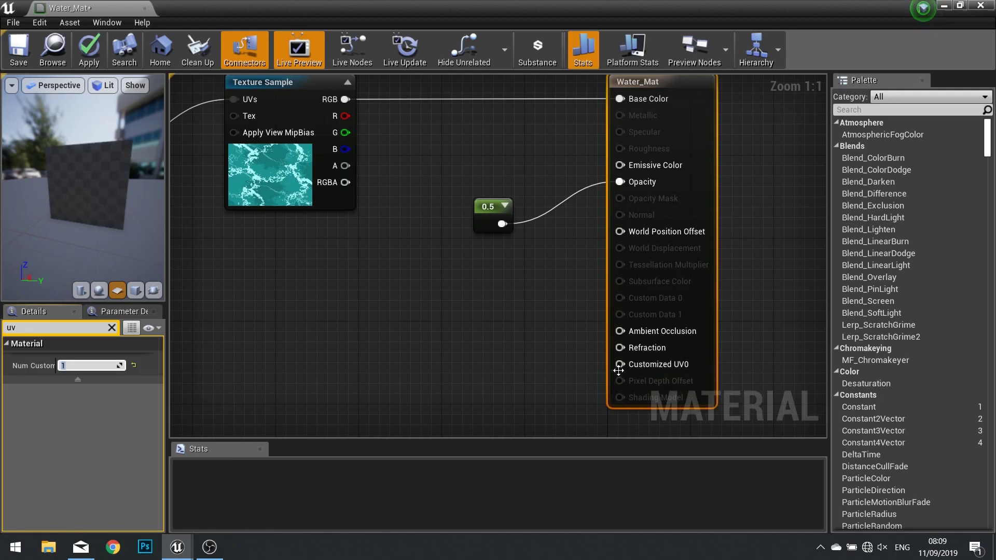
Step: Add a TextureCoordinate node to the graph below the water Texture Sample
right_click_drag(397, 359, 421, 339)
right_click(420, 338)
type("tex")
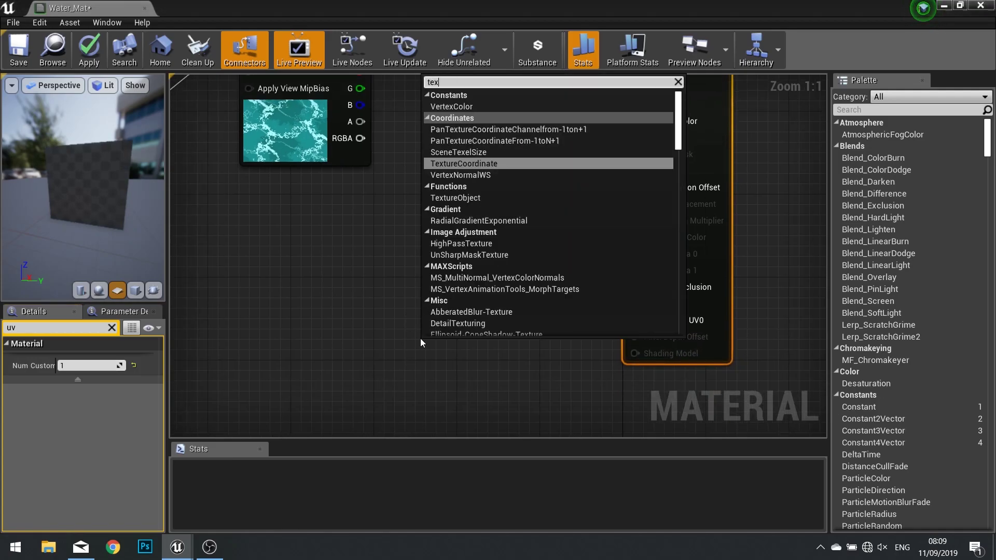
type("ture")
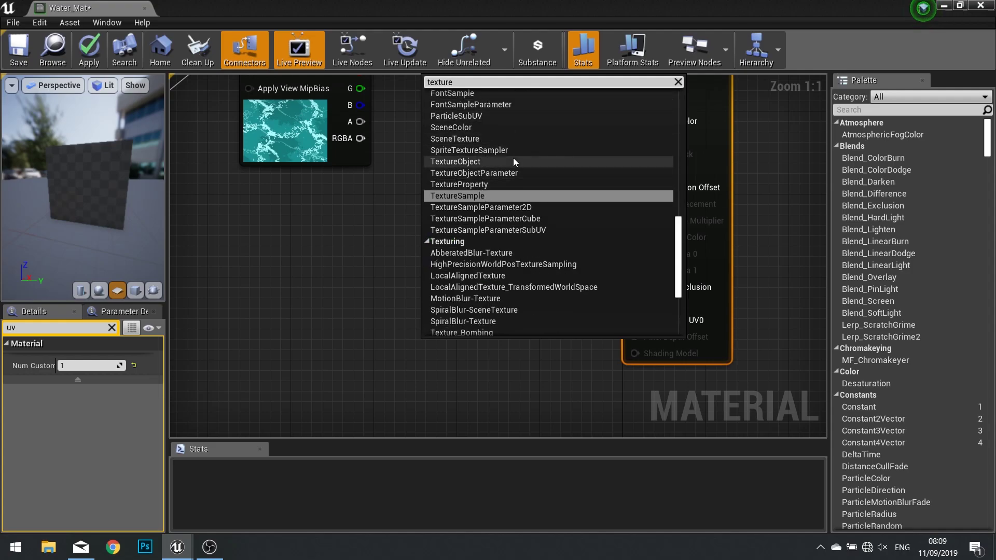
type("c")
key("Return")
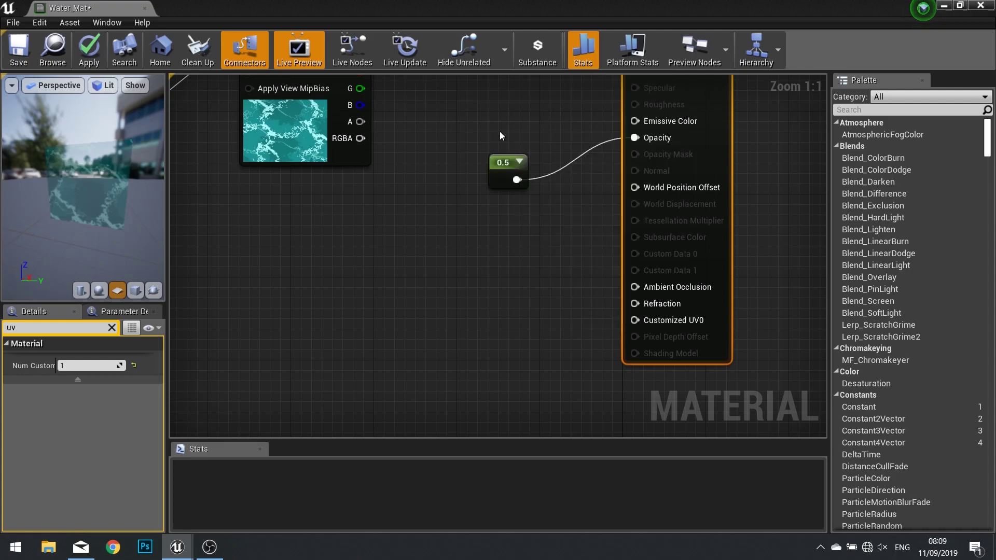
Step: Feed the new TexCoord into input A of a new Multiply node and connect its result to Customized UV0
left_click_drag(364, 324, 430, 363)
type("mul")
left_click(477, 188)
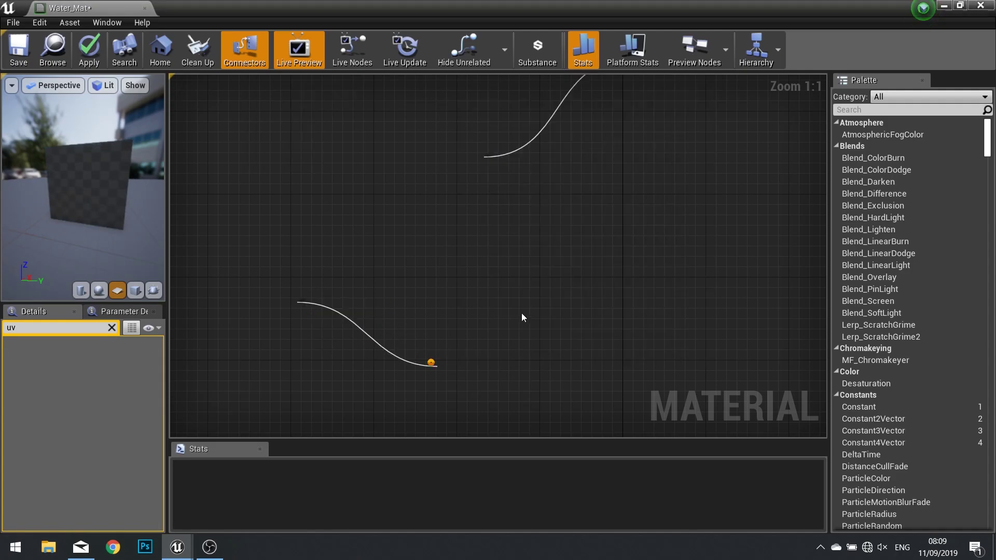
left_click_drag(491, 389, 642, 320)
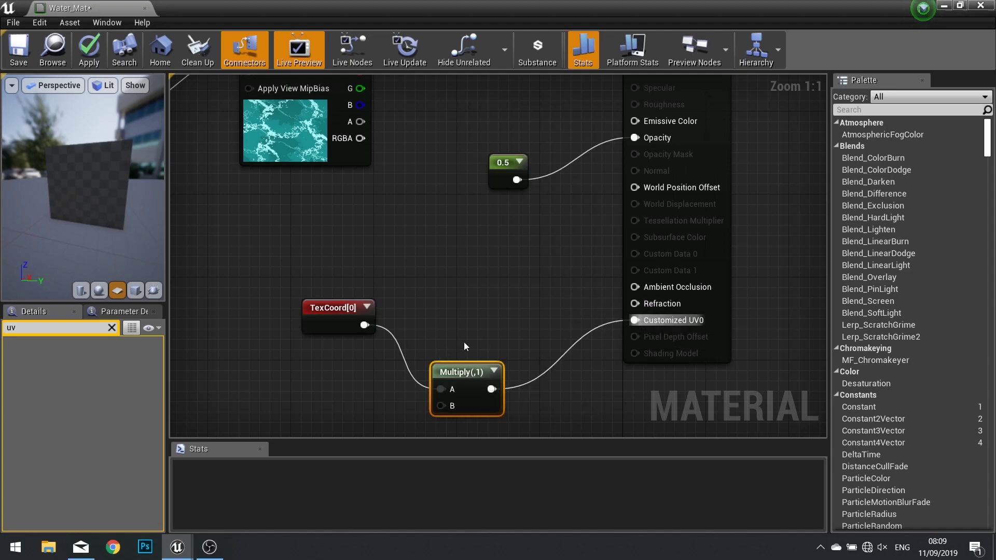
Step: Add an ObjectScale node and place it below and before the TexCoord and Multiply nodes
right_click_drag(464, 341, 702, 184)
right_click(484, 299)
type("objectsc")
left_click(512, 92)
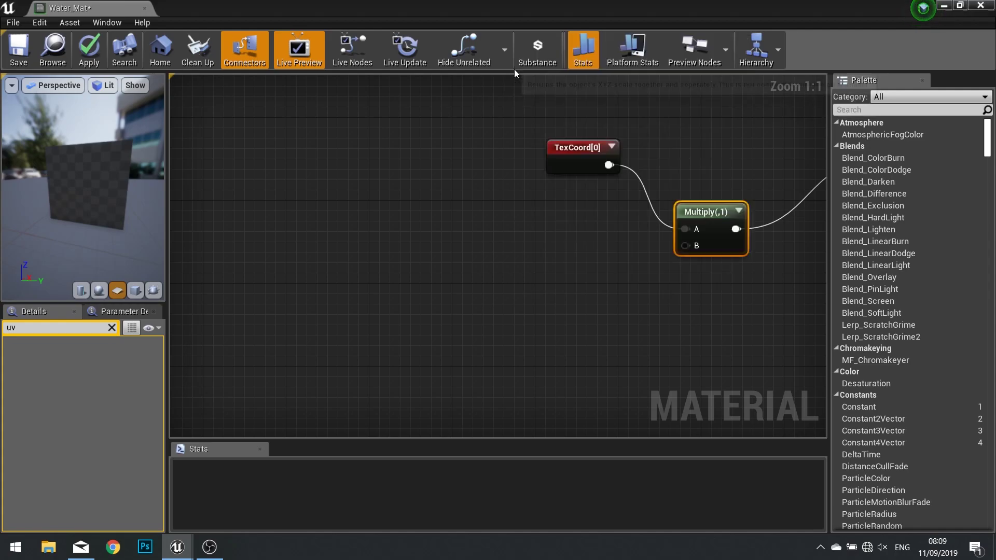
left_click_drag(510, 308, 417, 291)
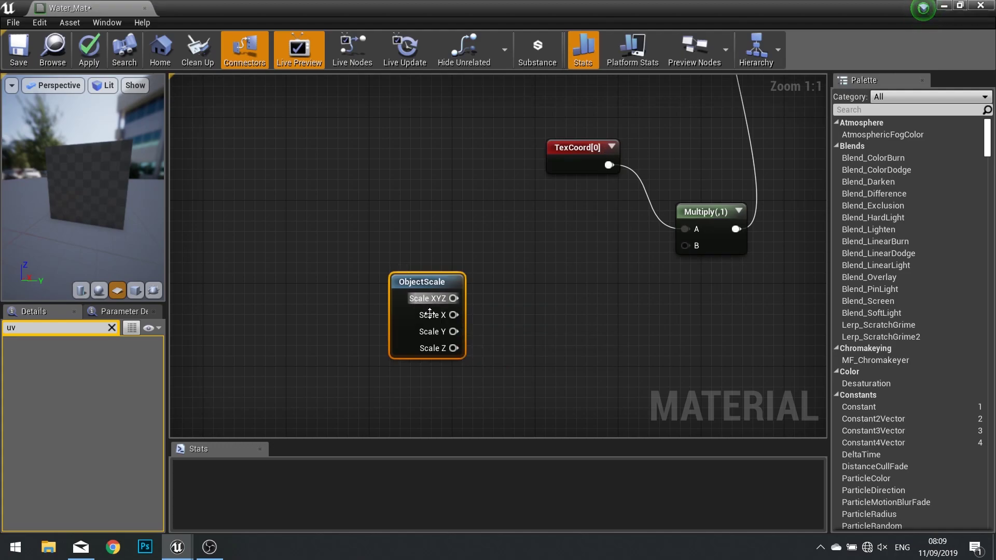
Step: Combine ObjectScale's Scale X and Scale Y with an AppendVector node and connect it to the Multiply's B input
left_click_drag(454, 315, 551, 306)
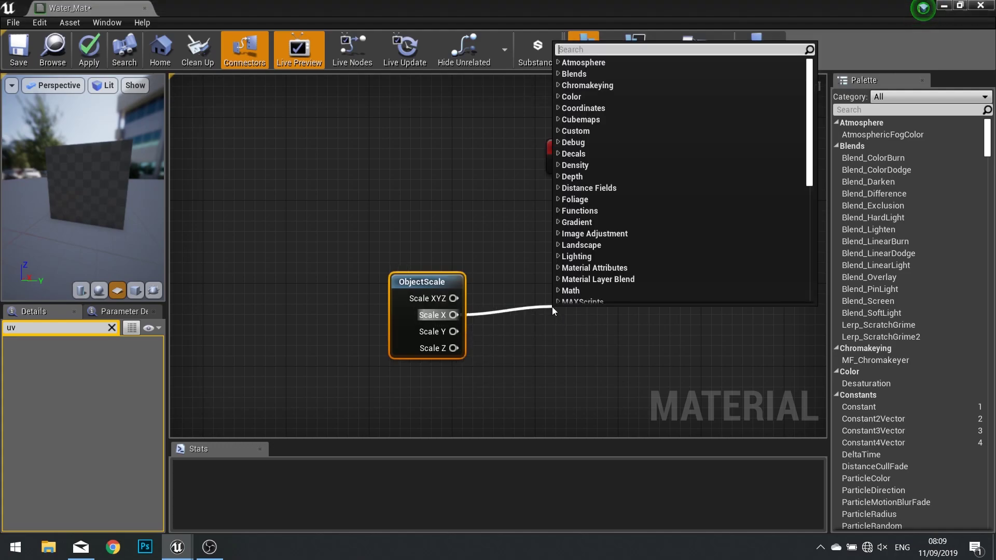
type("appe")
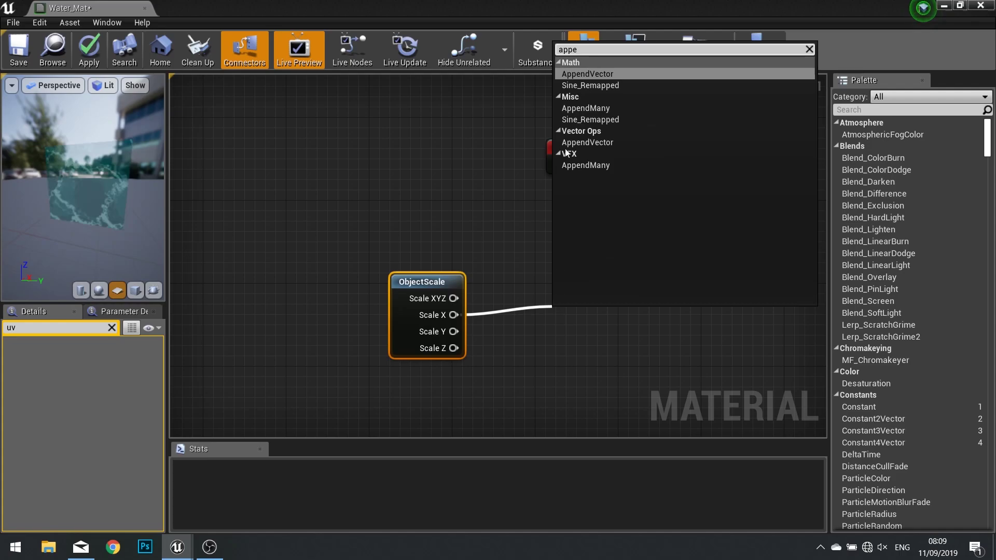
left_click(587, 142)
left_click_drag(563, 349, 469, 335)
left_click_drag(598, 332, 678, 248)
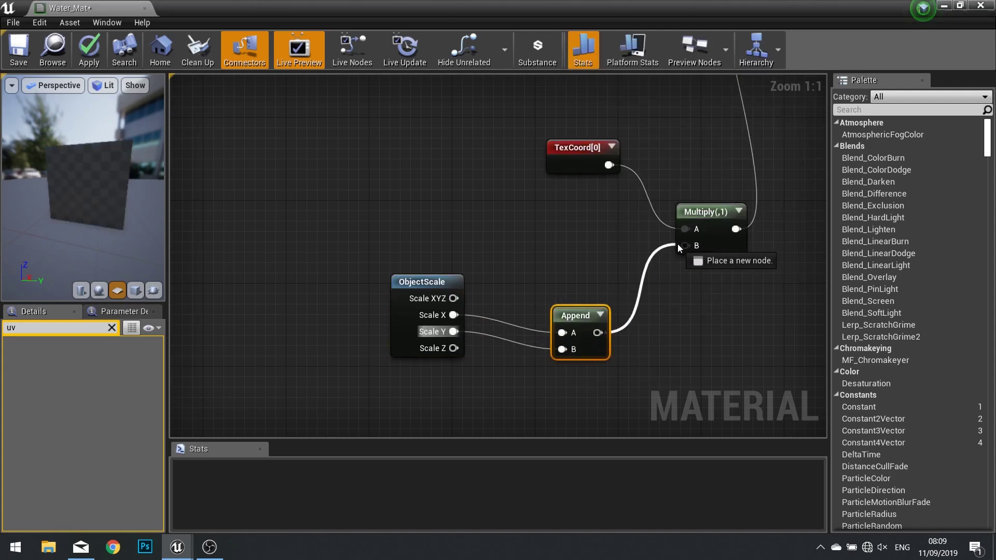
left_click_drag(573, 318, 546, 242)
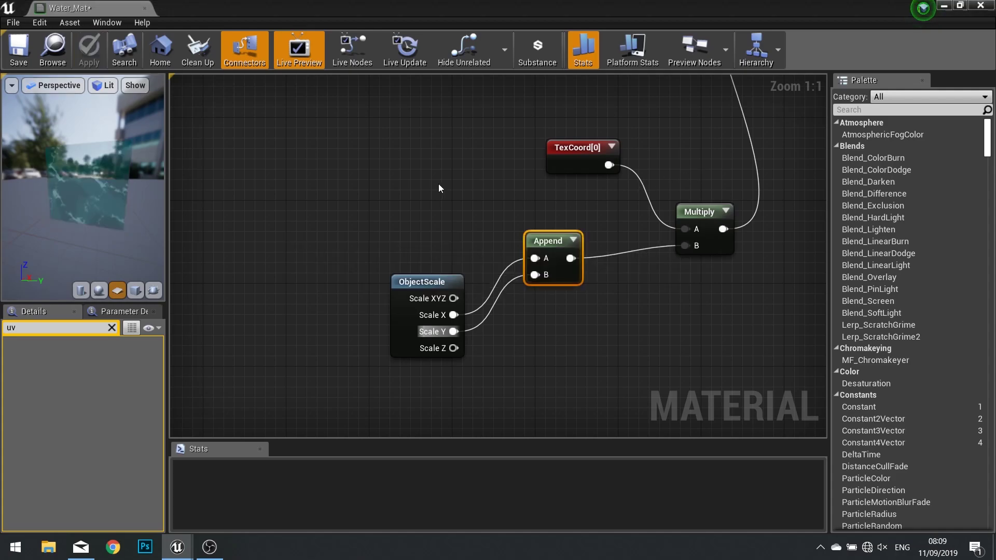
Step: Move the noise distortion nodes, from their TexCoord through 3PointLevels to the RG mask, farther from the Lerp to make room
right_click_drag(443, 184, 471, 233)
right_click_drag(328, 163, 496, 251)
right_click_drag(651, 242, 545, 321)
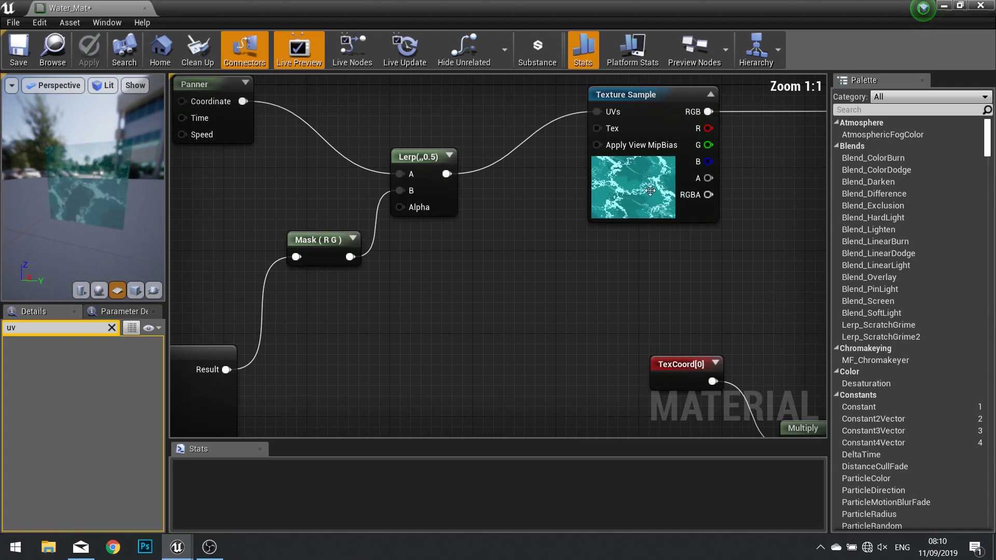
left_click(617, 203)
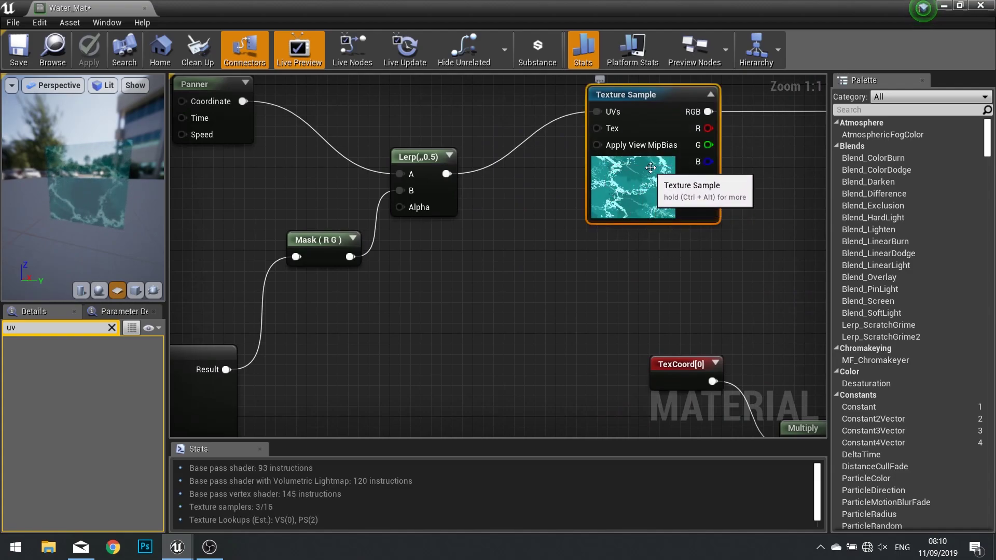
right_click_drag(352, 309, 730, 253)
scroll(557, 265, "down", 2)
scroll(748, 341, "down", 2)
left_click_drag(368, 142, 367, 142)
left_click(746, 322)
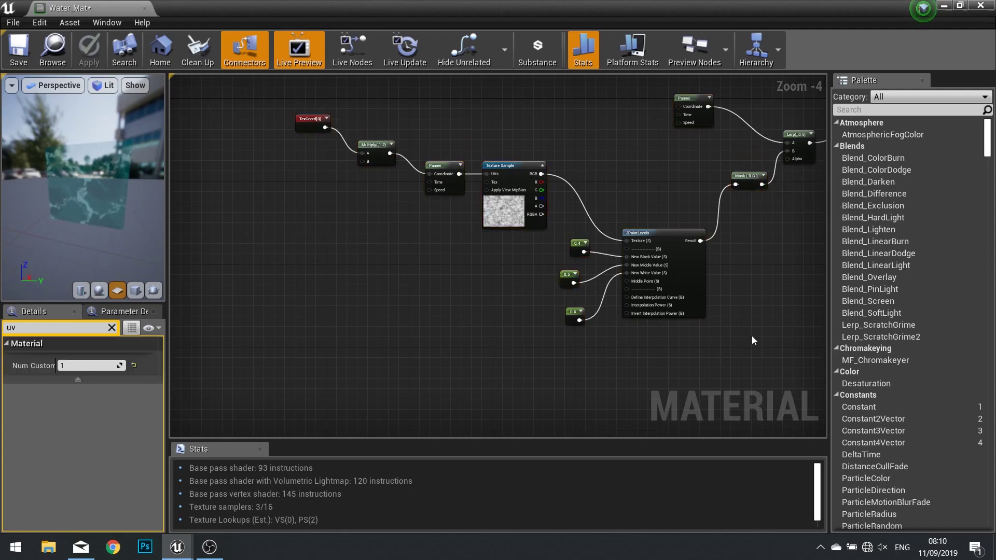
left_click_drag(309, 148, 282, 132)
left_click_drag(695, 238, 508, 279)
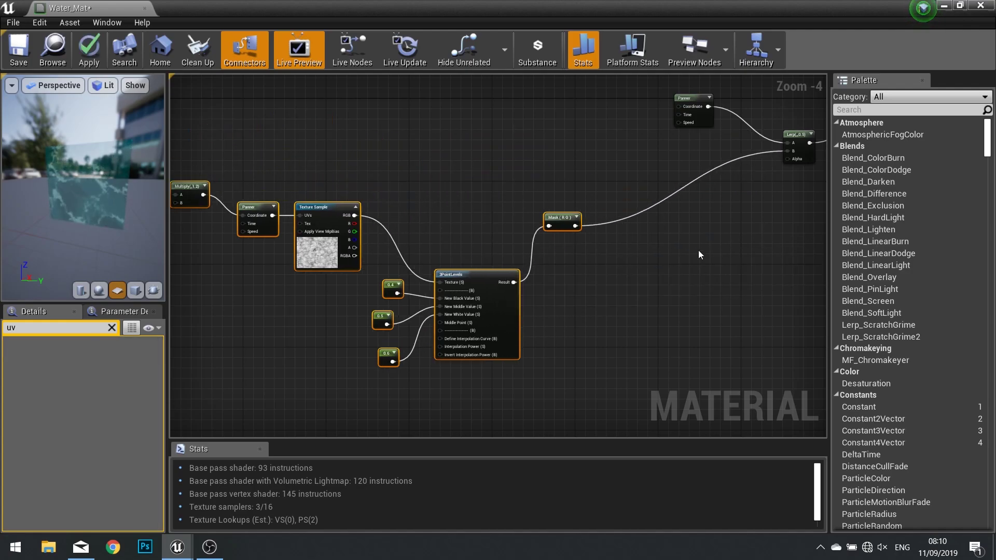
Step: Add another TextureCoordinate node in the free space above the RG mask's connection to the Lerp
right_click_drag(634, 165, 583, 205)
scroll(581, 205, "up", 2)
right_click(574, 204)
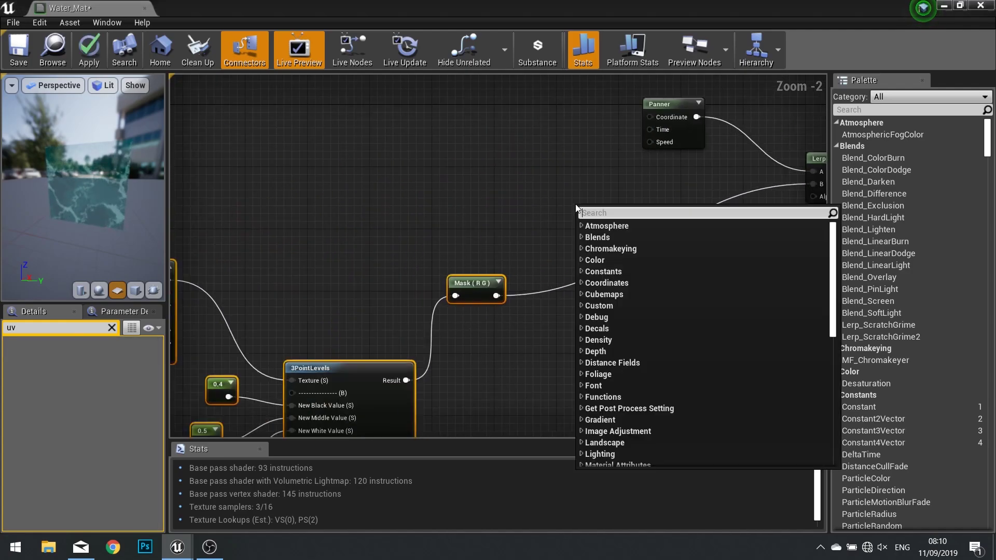
type("texture")
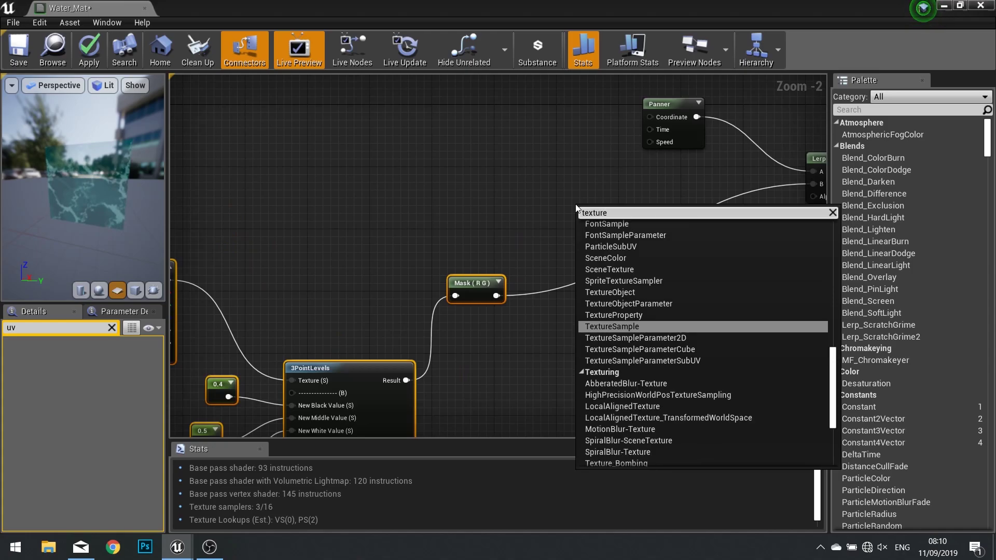
type("c")
left_click(627, 258)
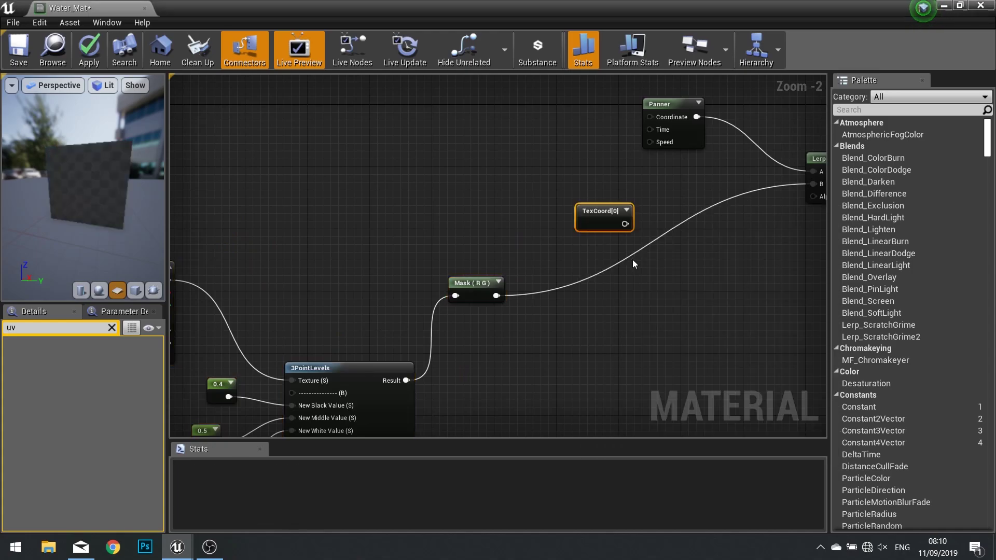
left_click_drag(575, 210, 503, 171)
Step: Sum the new TexCoord and the RG mask with an Add node and connect the result to the Lerp's B input
right_click_drag(608, 244, 358, 222)
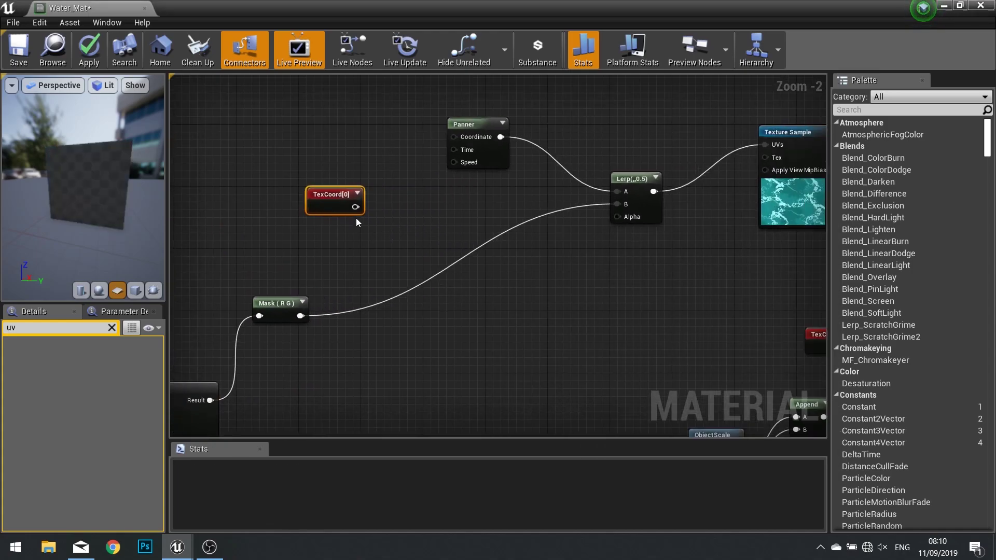
right_click_drag(305, 319, 351, 298)
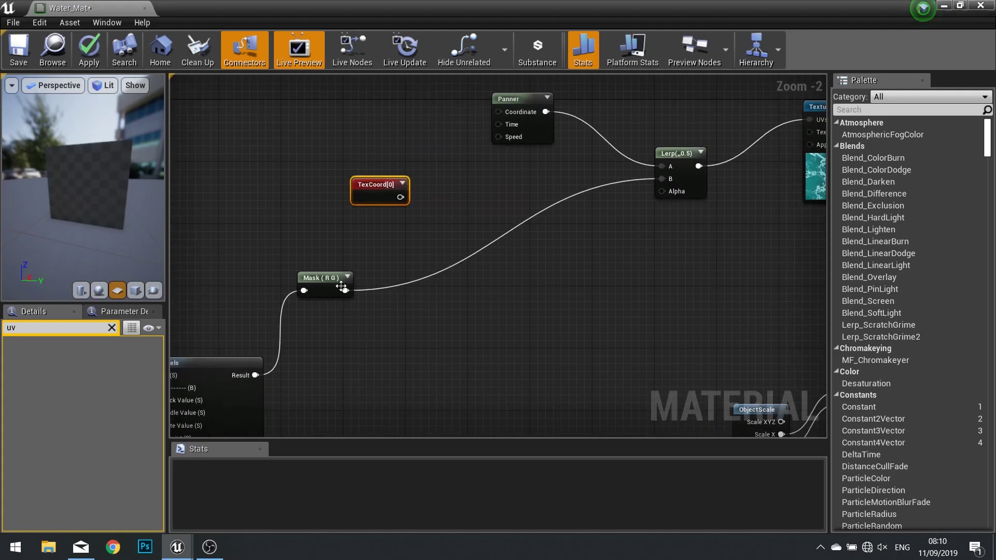
mouse_move(348, 294)
left_mouse_down()
mouse_move(381, 280)
mouse_move(345, 291)
left_mouse_up()
left_click_drag(400, 197, 487, 229)
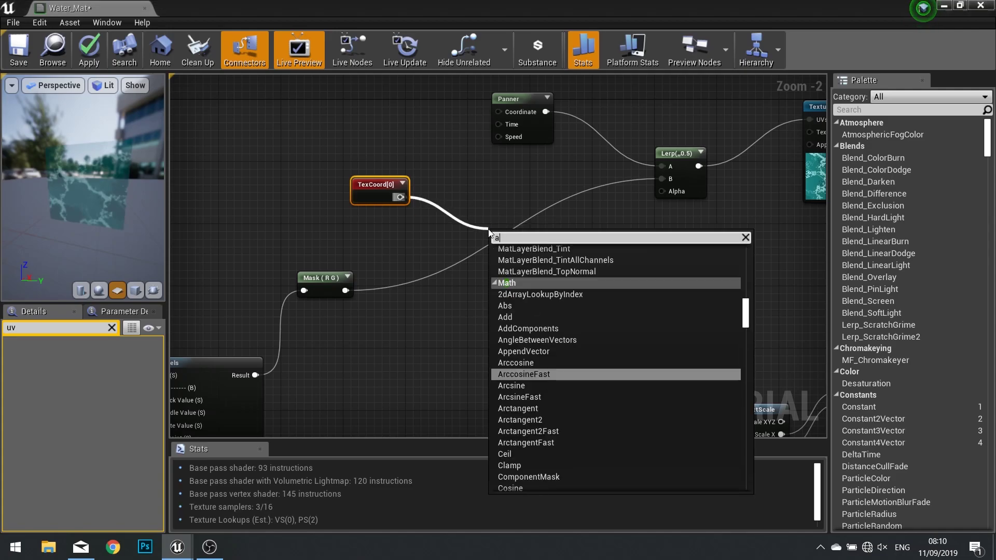
type("add")
left_click(524, 298)
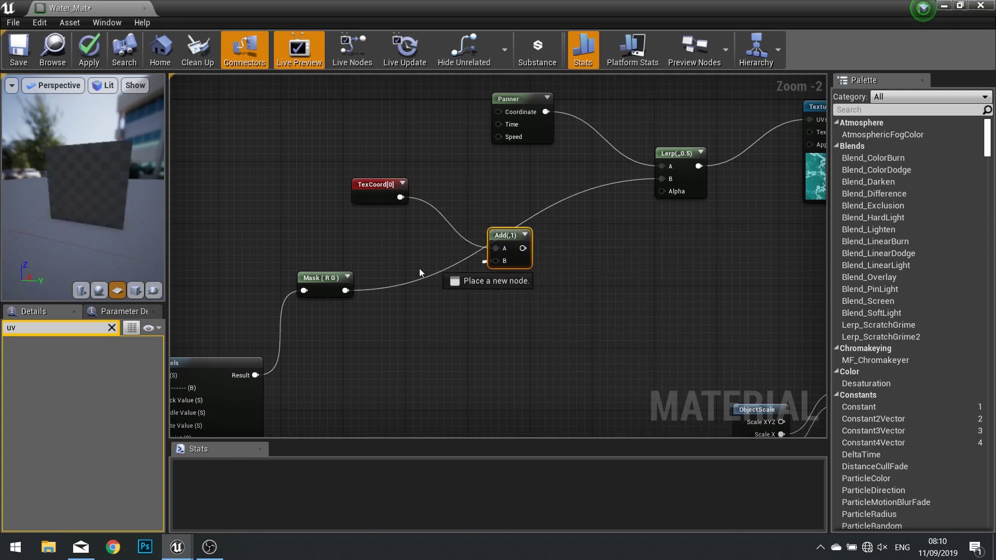
left_click_drag(514, 248, 508, 222)
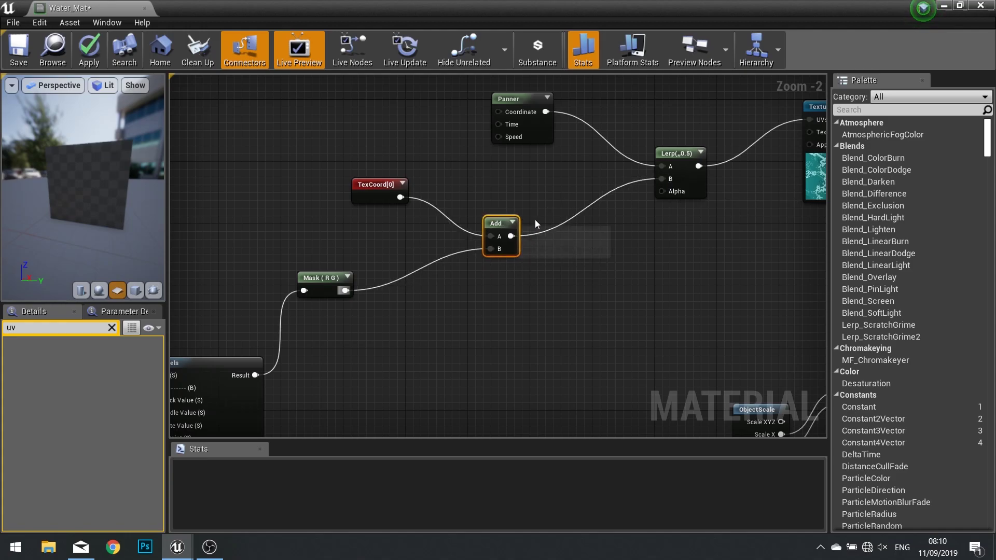
right_click_drag(622, 233, 522, 236)
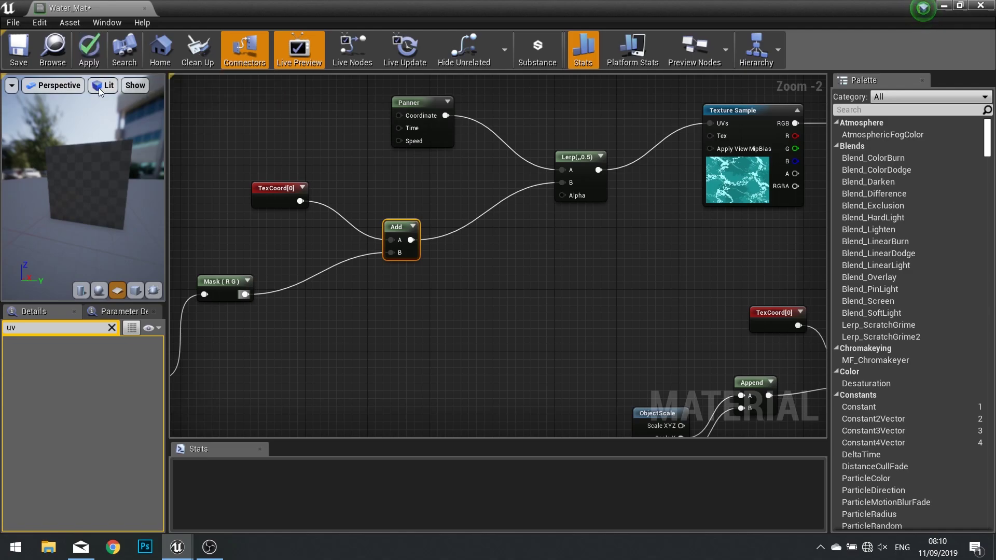
Step: Clear the property search filter and examine the water on the preview plane up close
left_click(110, 324)
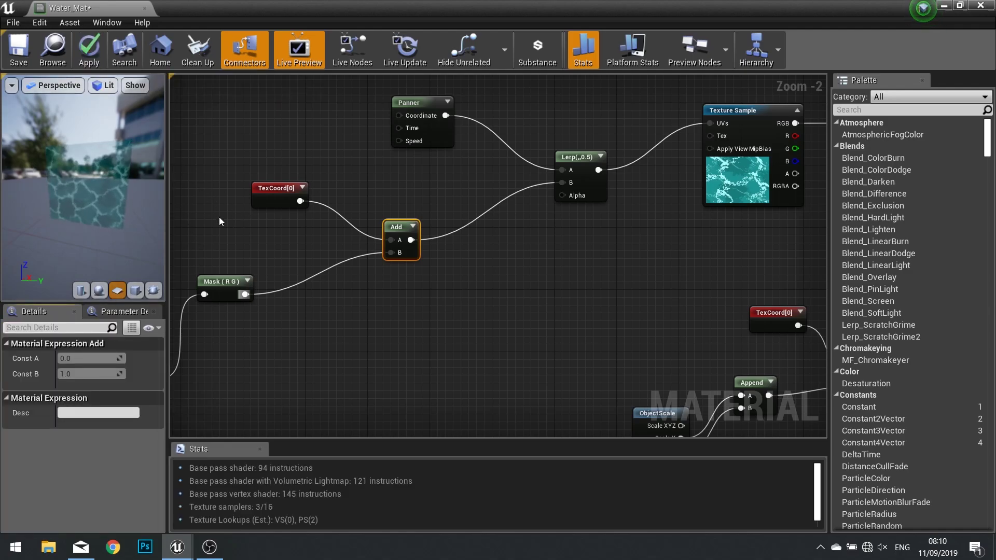
left_click_drag(85, 193, 115, 192)
scroll(74, 191, "up", 3)
Step: Insert a Multiply node with Const B set to 1.2 between the RG mask and the Add node's B input
right_click_drag(262, 359, 538, 304)
left_click_drag(520, 239, 559, 239)
type("muli")
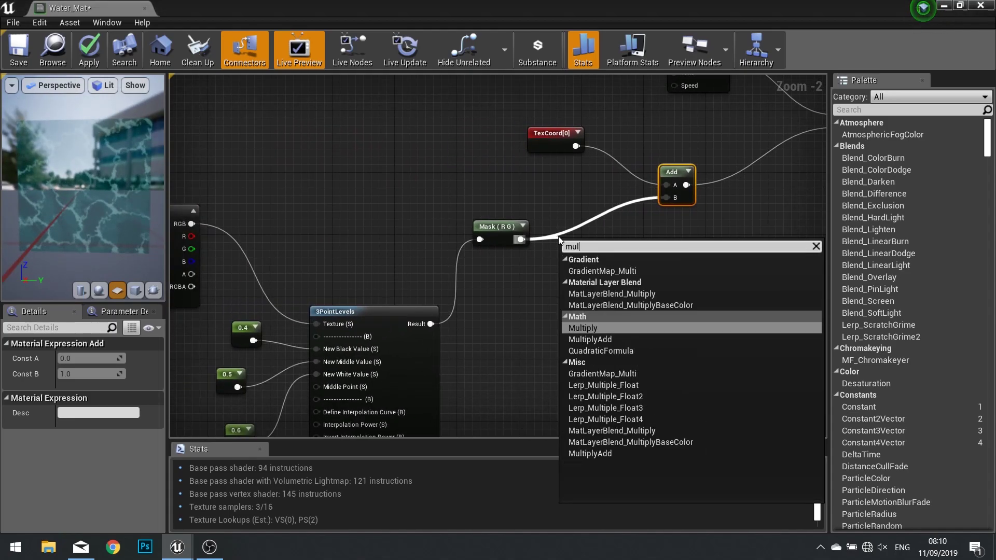
key("BackSpace")
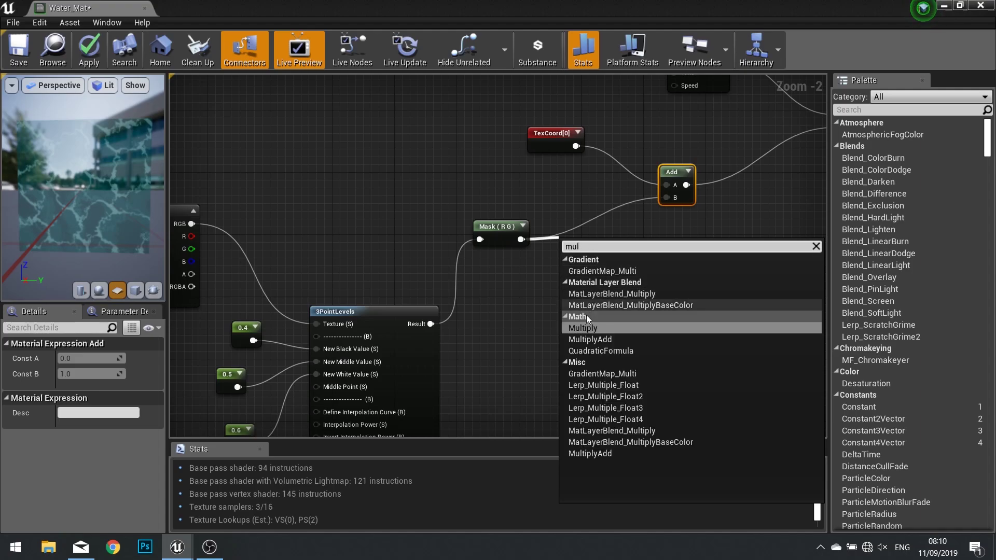
left_click(589, 324)
left_click_drag(592, 246, 669, 200)
left_click(95, 372)
type("1.2")
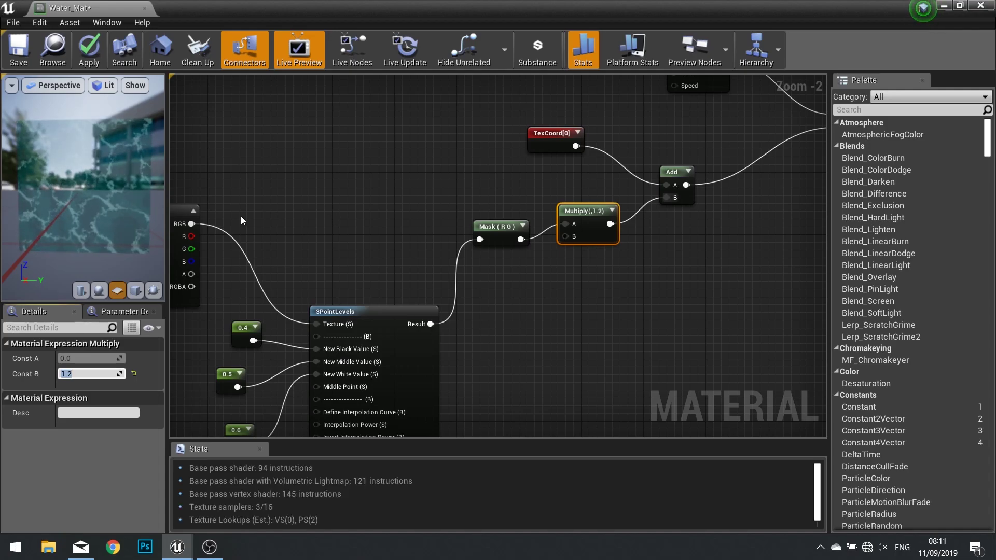
left_click(431, 233)
Step: Set the constant feeding Opacity to 0.6 and apply the material changes
right_click_drag(763, 255, 389, 272)
right_click_drag(511, 287, 363, 292)
right_click_drag(600, 241, 407, 277)
scroll(412, 265, "up", 2)
left_click(468, 196)
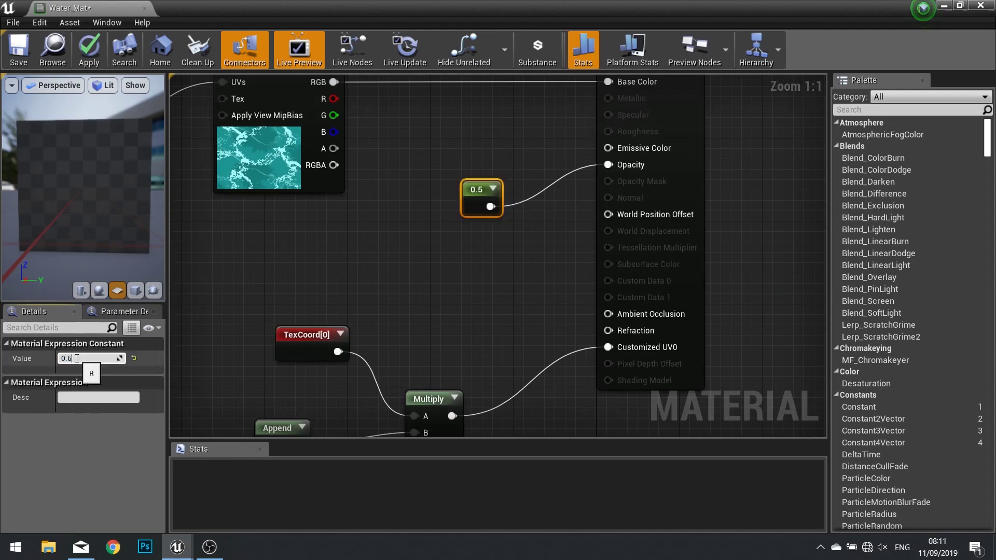
left_click(89, 49)
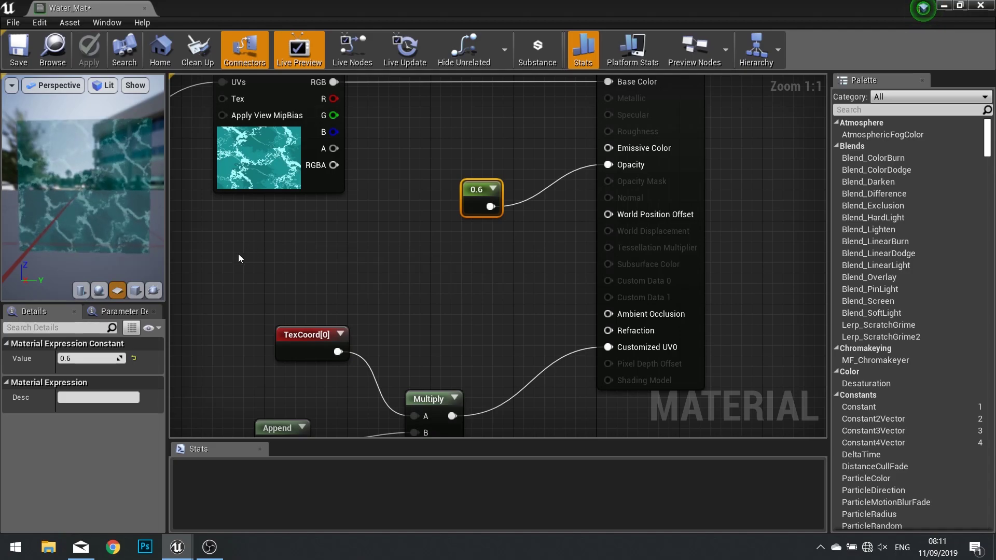
Step: Inspect the preview plane, close the material editor and view the water on the plane in the level
left_click_drag(78, 189, 150, 185)
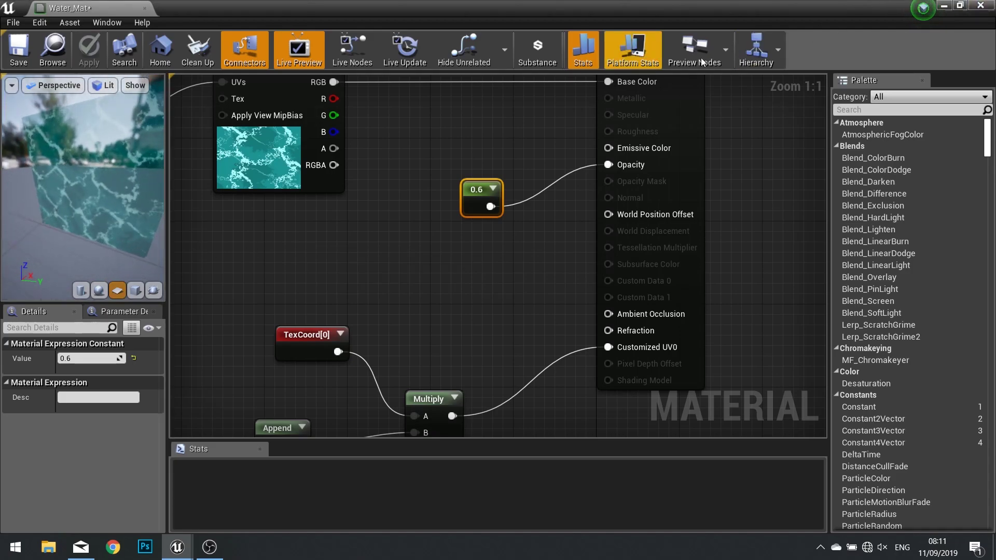
left_click(980, 5)
right_click_drag(470, 203, 446, 197)
right_click_drag(578, 213, 549, 213)
Step: Reopen the Water_Mat material and examine its node graph from the noise TexCoord through to the material output
left_click(260, 410)
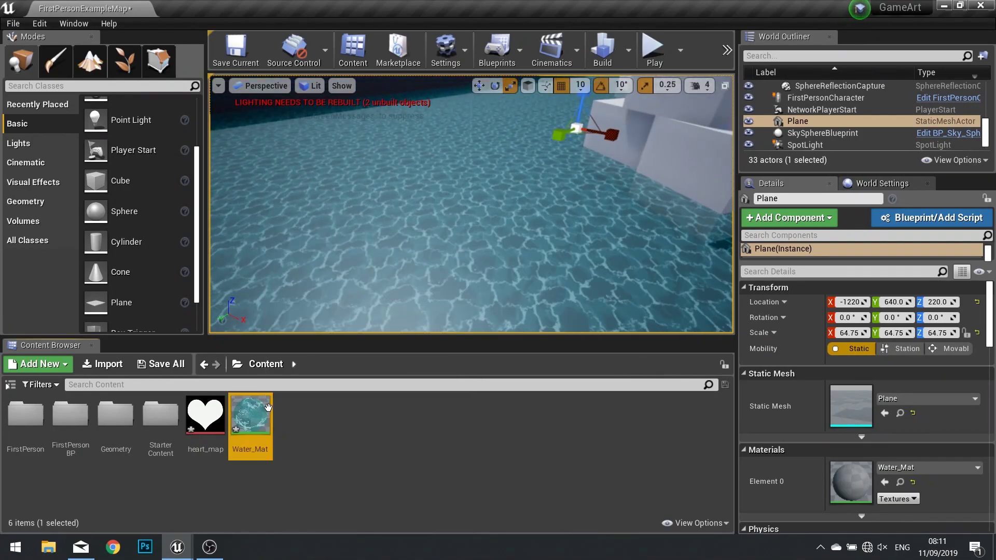
double_click(260, 410)
right_click_drag(275, 264, 713, 259)
scroll(643, 253, "down", 2)
right_click_drag(402, 277, 785, 288)
right_click_drag(470, 288, 802, 201)
right_click_drag(469, 240, 825, 238)
right_click_drag(520, 246, 422, 268)
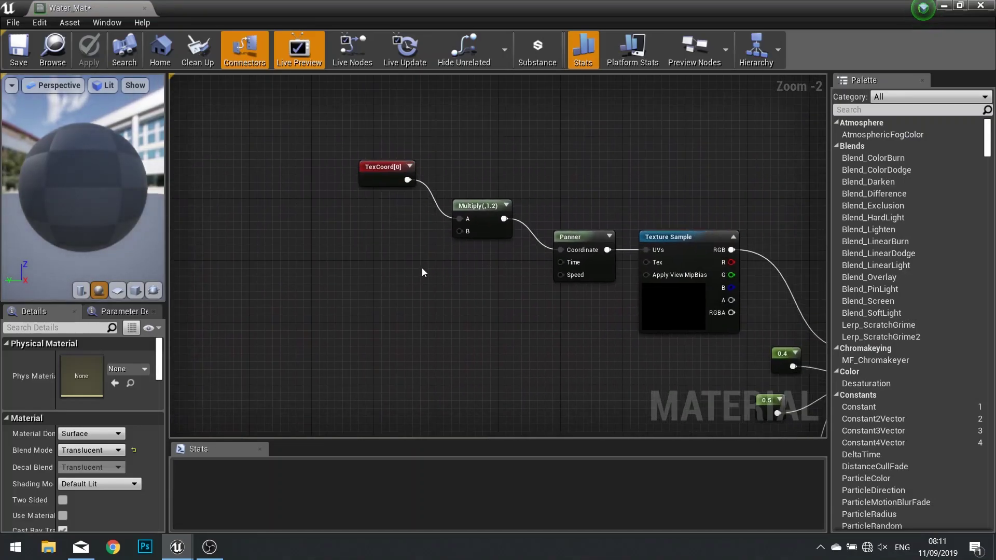
right_click_drag(470, 317, 400, 317)
right_click_drag(574, 347, 306, 321)
right_click_drag(711, 305, 437, 281)
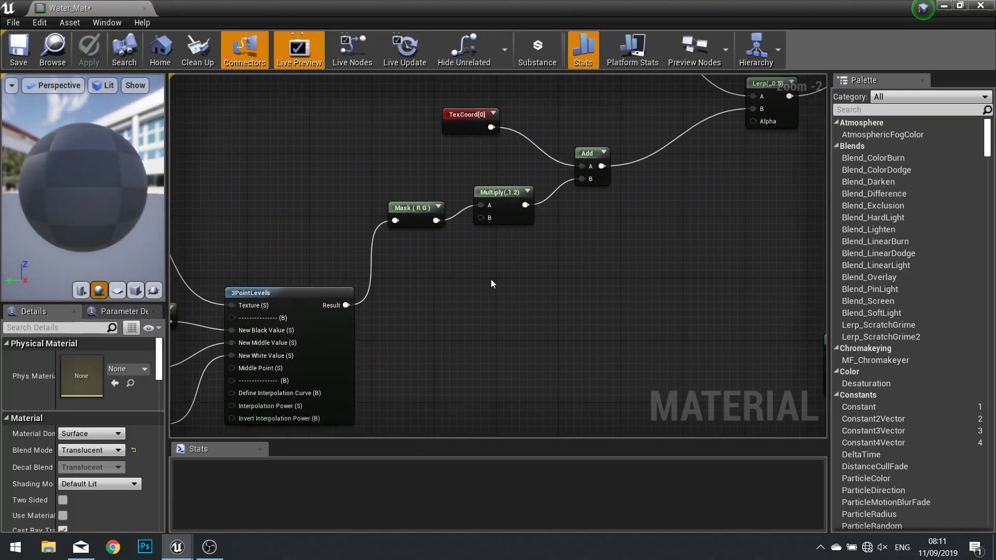
right_click_drag(646, 242, 364, 349)
right_click_drag(636, 272, 518, 291)
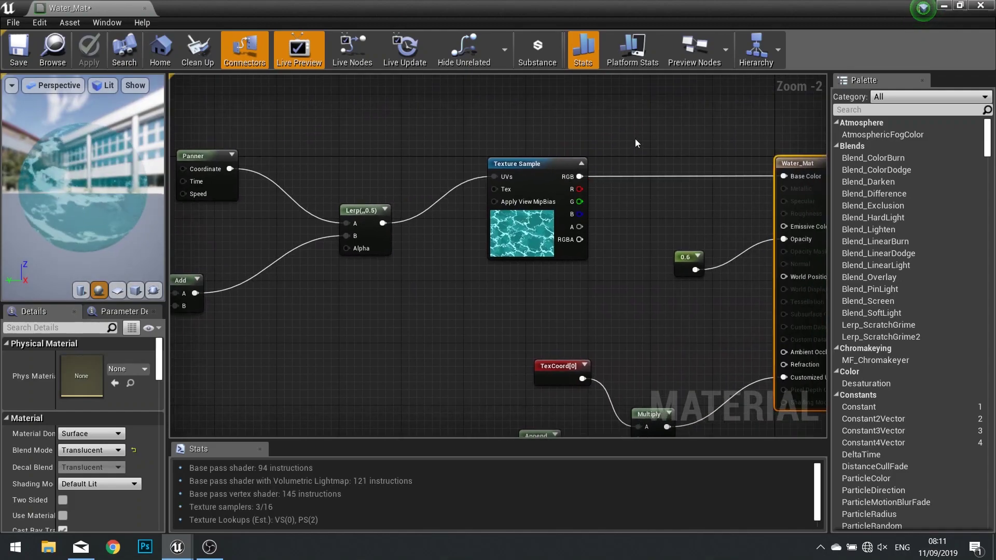
Step: Check the water texture's Panner, Texture Sample and Lerp nodes, and move the Panner slightly higher in the graph
right_click_drag(347, 174, 377, 161)
left_click_drag(206, 108, 281, 182)
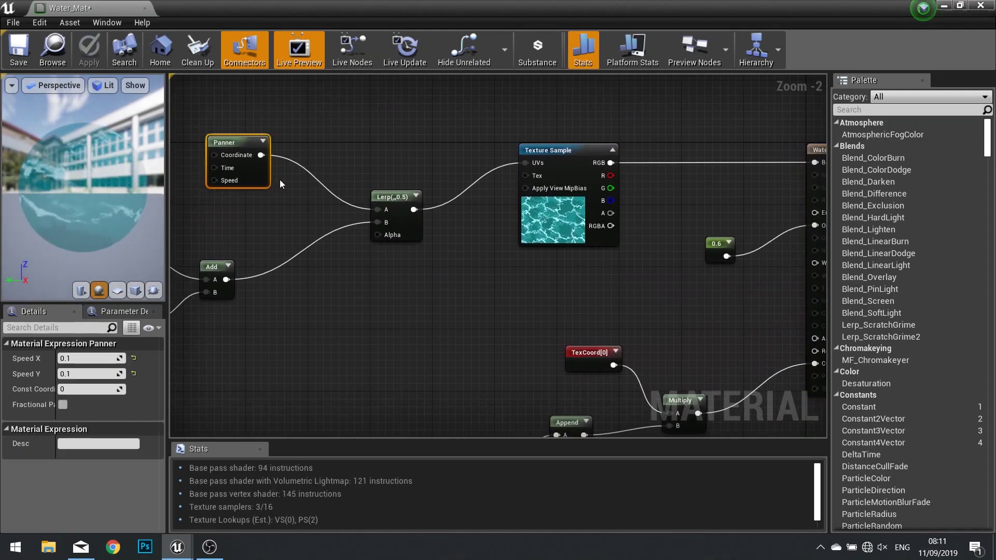
left_click_drag(643, 265, 643, 265)
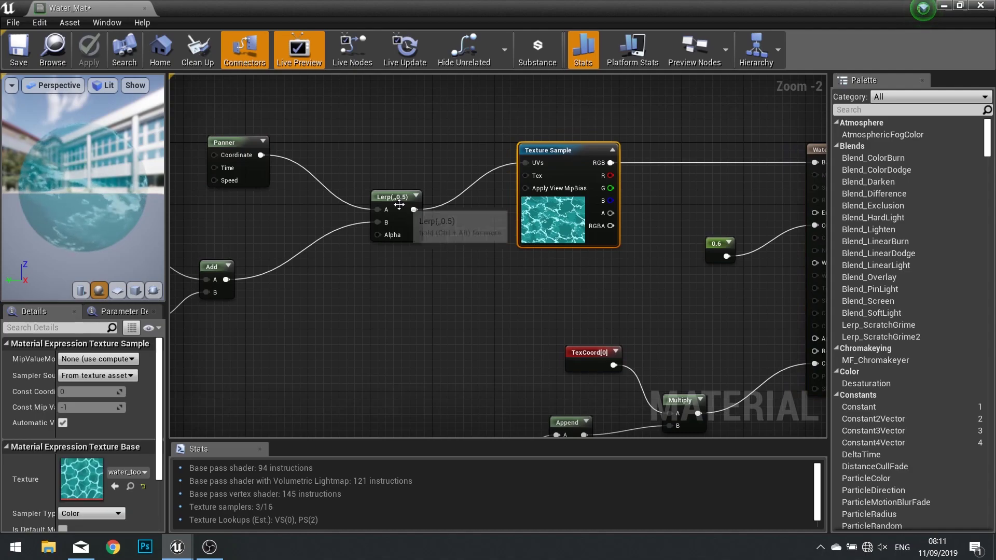
left_click(387, 211)
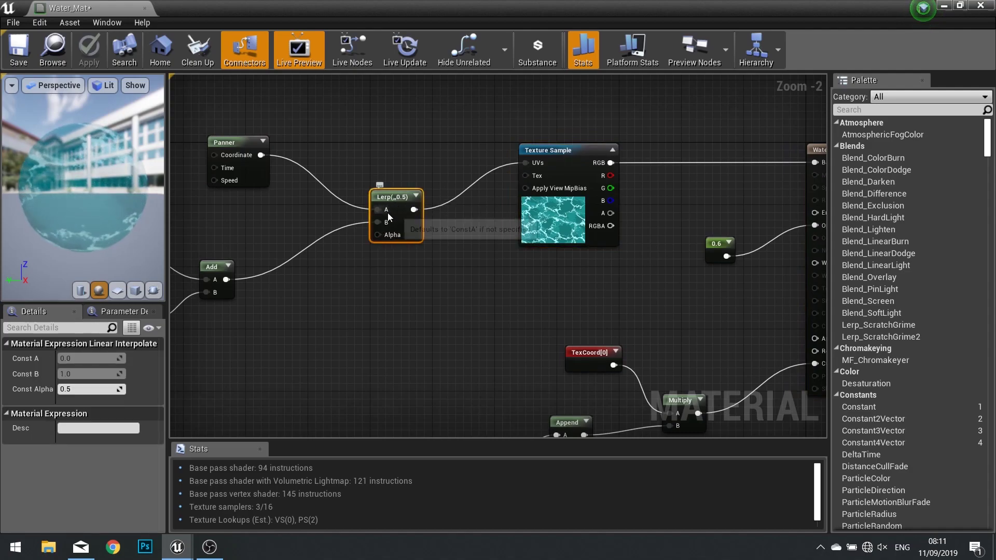
left_click_drag(224, 145, 231, 122)
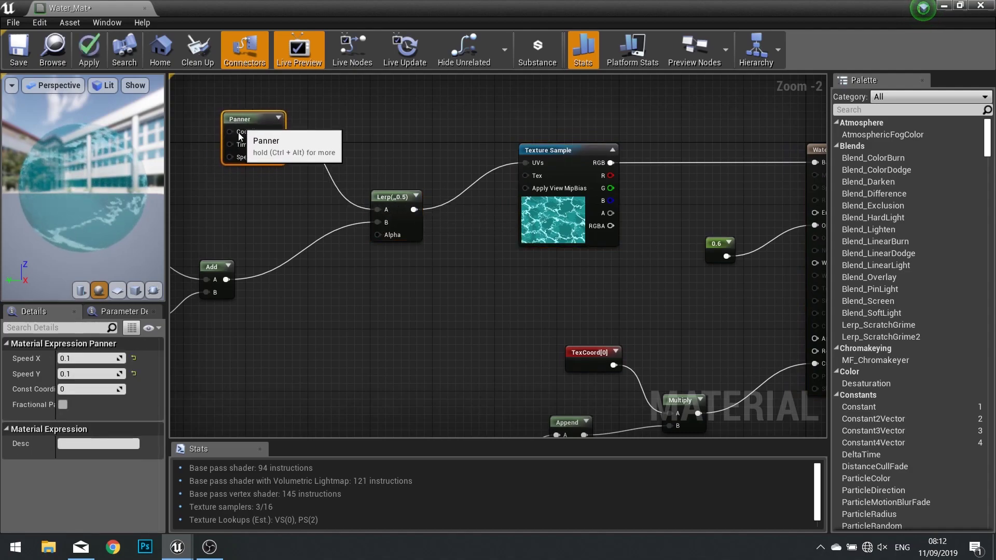
Step: Select the whole distortion node group, from the noise TexCoord to the Add node, and review its connections
right_click_drag(303, 318, 592, 304)
scroll(423, 294, "down", 2)
left_click_drag(817, 348, 378, 149)
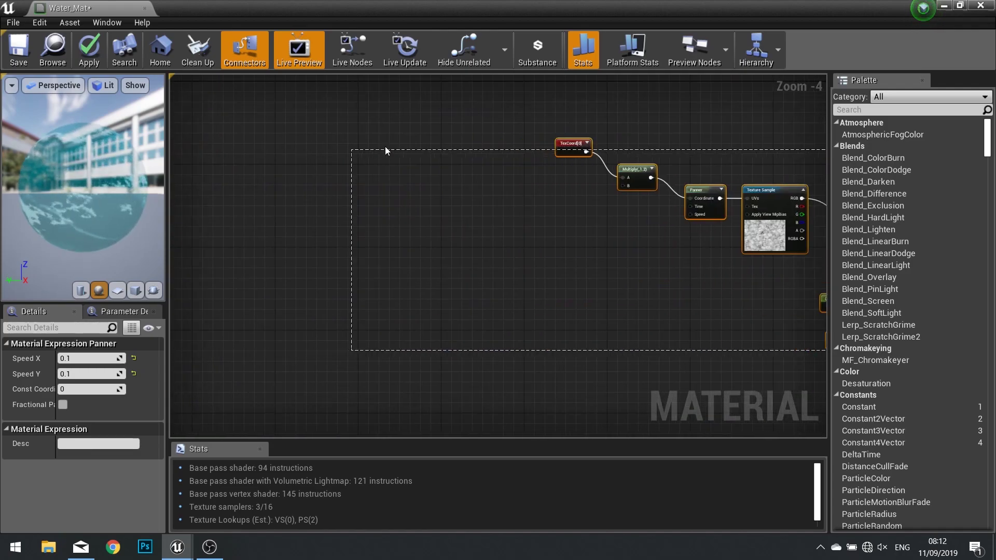
right_click_drag(660, 193, 294, 212)
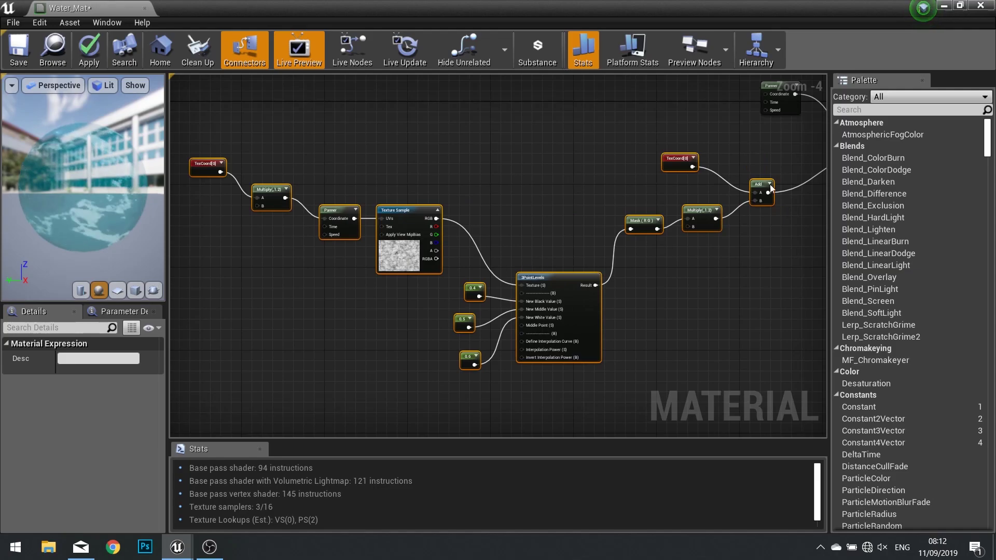
right_click_drag(729, 282, 565, 285)
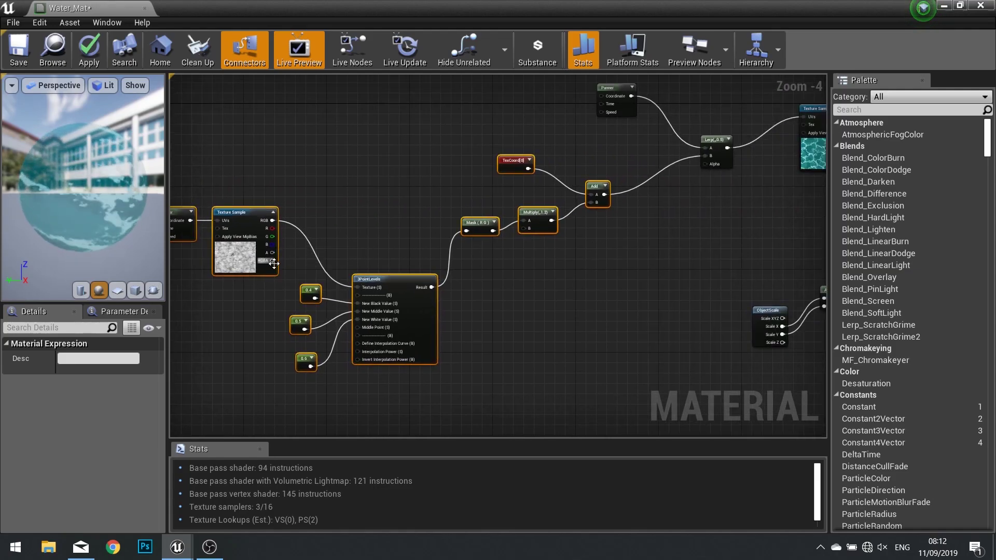
Step: Examine the noise Texture Sample together with the TexCoord, Multiply and Panner nodes that drive its UVs
scroll(577, 263, "up", 2)
right_click_drag(406, 198, 804, 183)
right_click_drag(462, 204, 513, 166)
left_click(493, 193)
right_click_drag(525, 315, 466, 242)
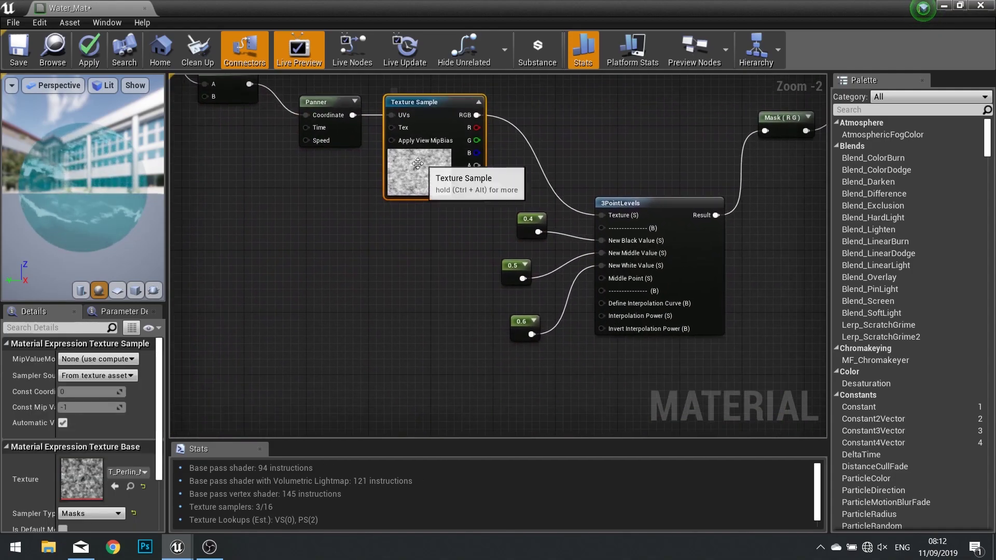
right_click_drag(356, 201, 376, 248)
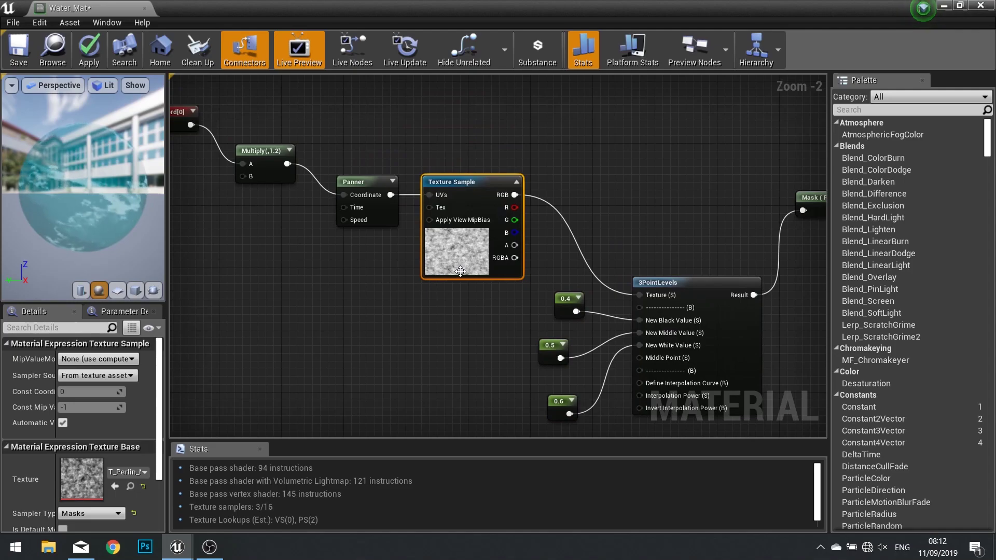
left_click(355, 182)
right_click_drag(232, 227, 429, 259)
left_click_drag(485, 223, 484, 223)
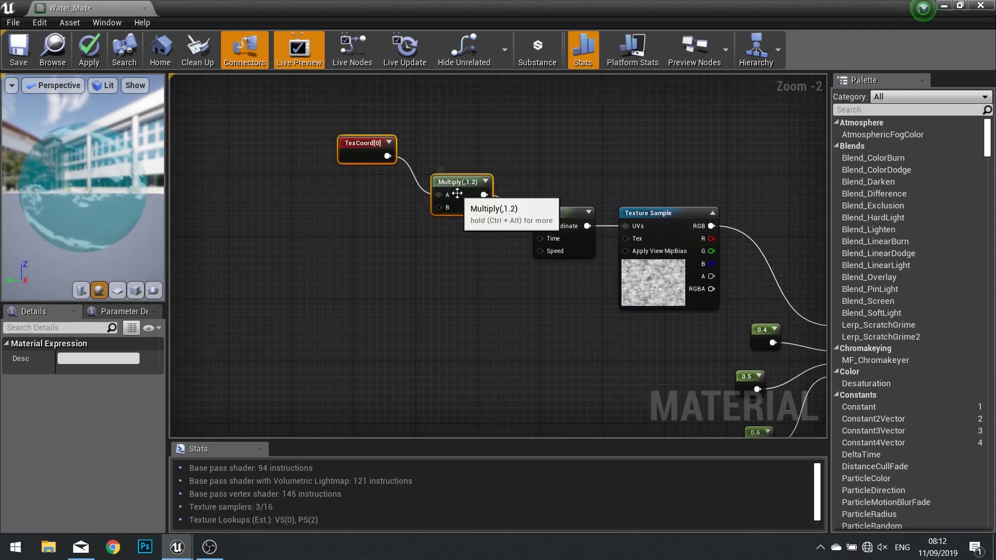
left_click(651, 275)
left_click_drag(581, 231, 692, 335)
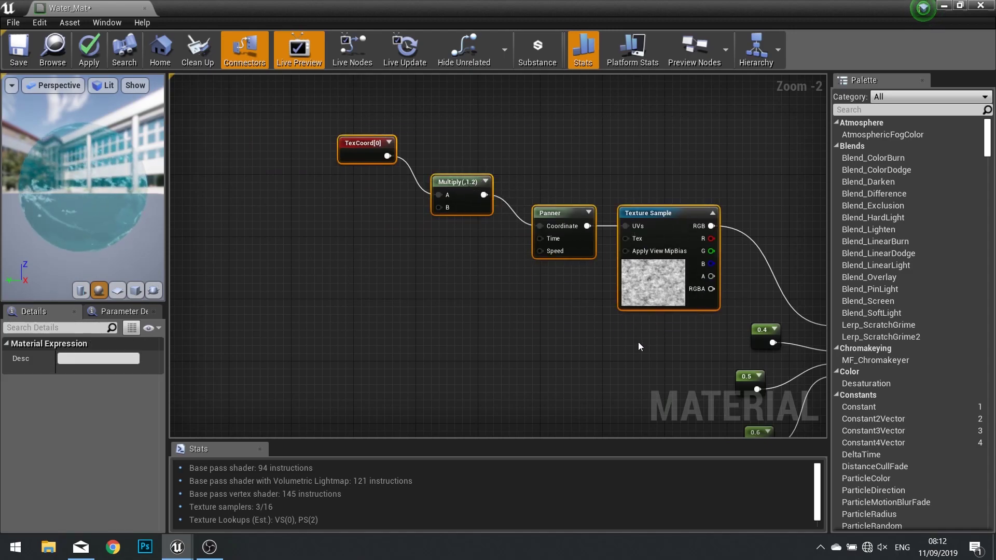
left_click(653, 275)
Step: Examine the 3PointLevels node and the three constants feeding its black, middle and white values
right_click_drag(687, 276, 434, 238)
left_click_drag(395, 173, 632, 382)
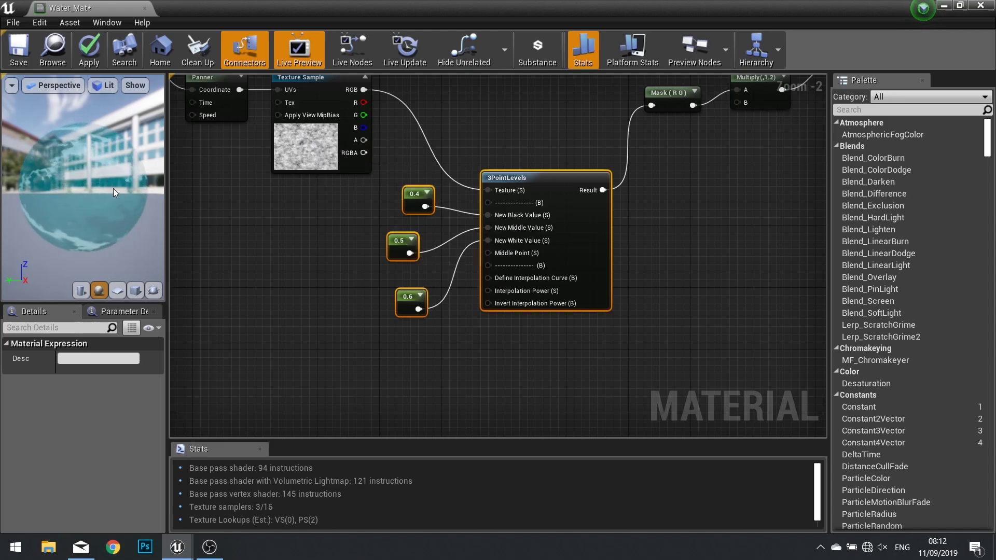
left_click(415, 200)
left_click(402, 248)
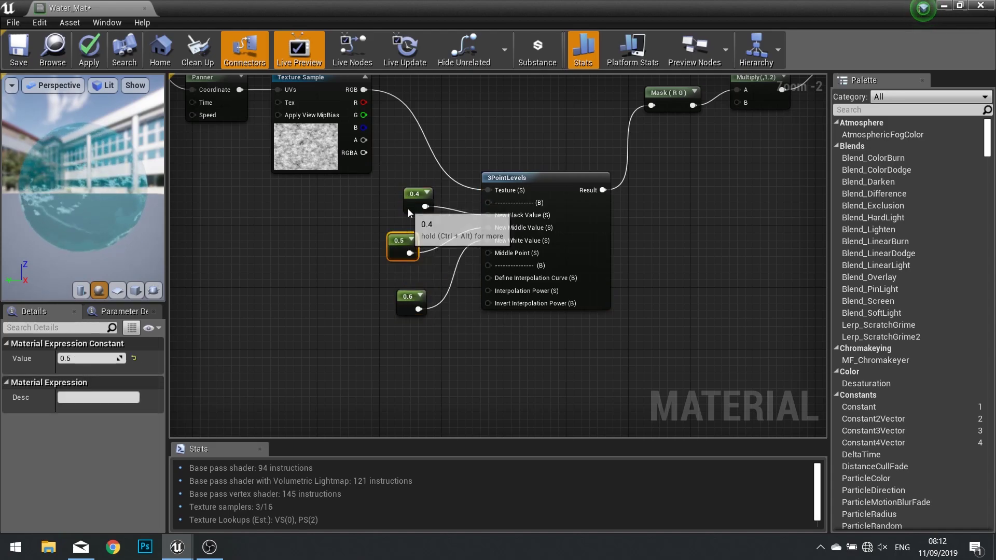
left_click(408, 306)
Step: Move the RG mask and the Multiply node that follows it slightly lower in the graph
right_click_drag(675, 218, 382, 356)
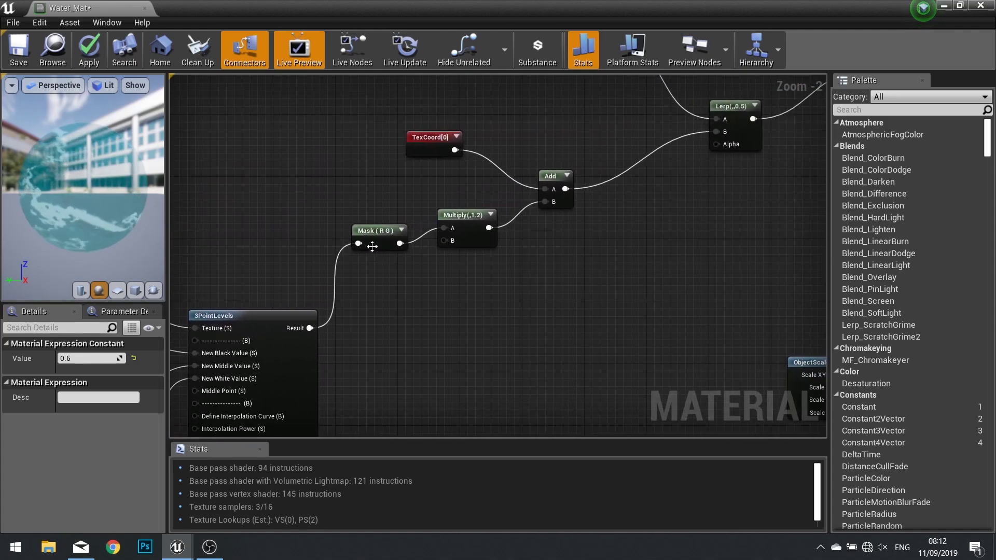
left_click_drag(371, 244, 365, 270)
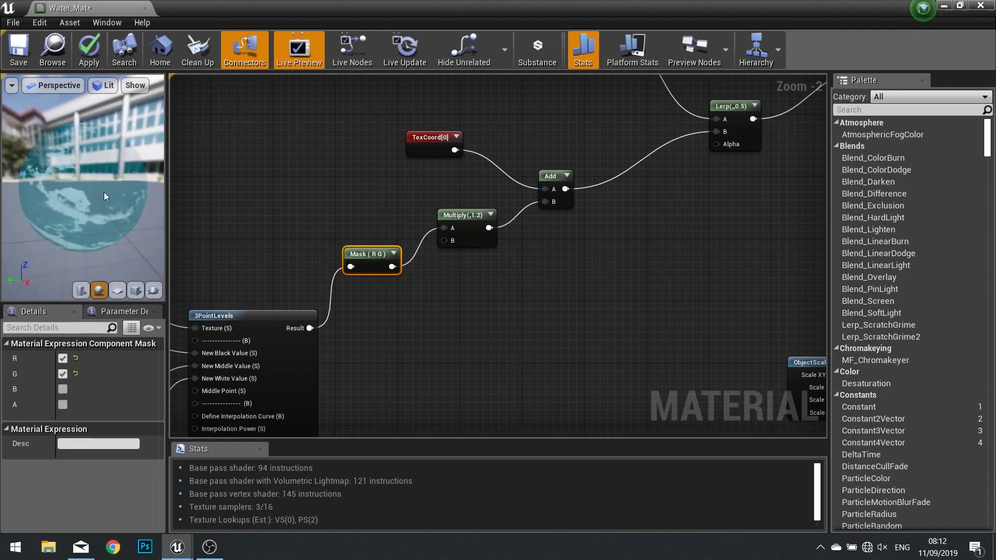
right_click_drag(486, 266, 456, 292)
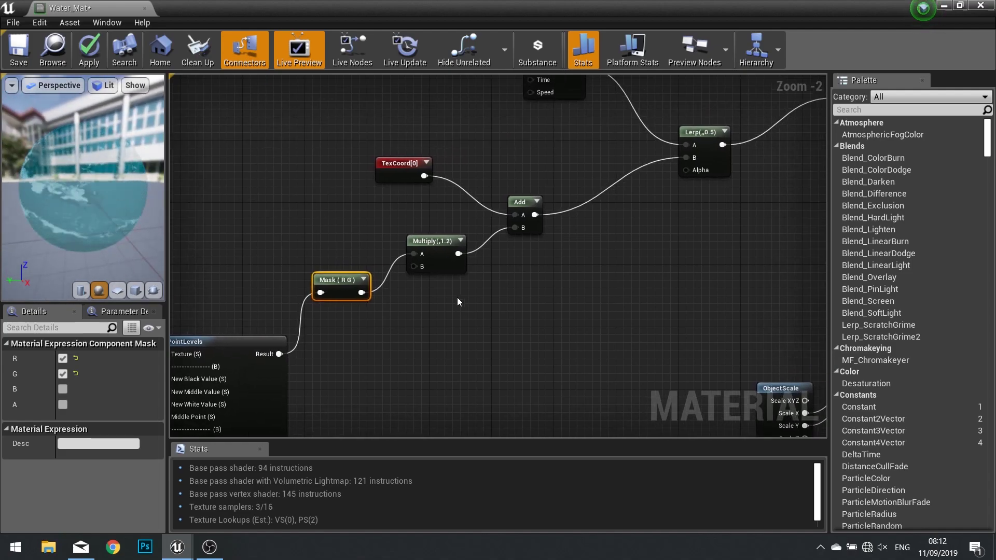
left_click(452, 284)
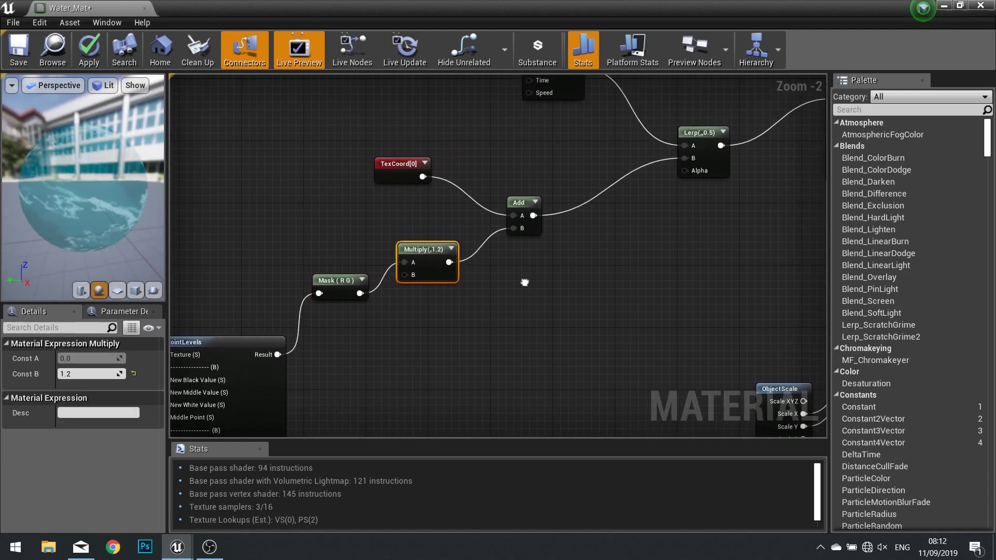
Step: Review the TexCoord, Multiply and Add nodes feeding the Lerp, and move that TexCoord slightly higher
right_click_drag(521, 216, 498, 237)
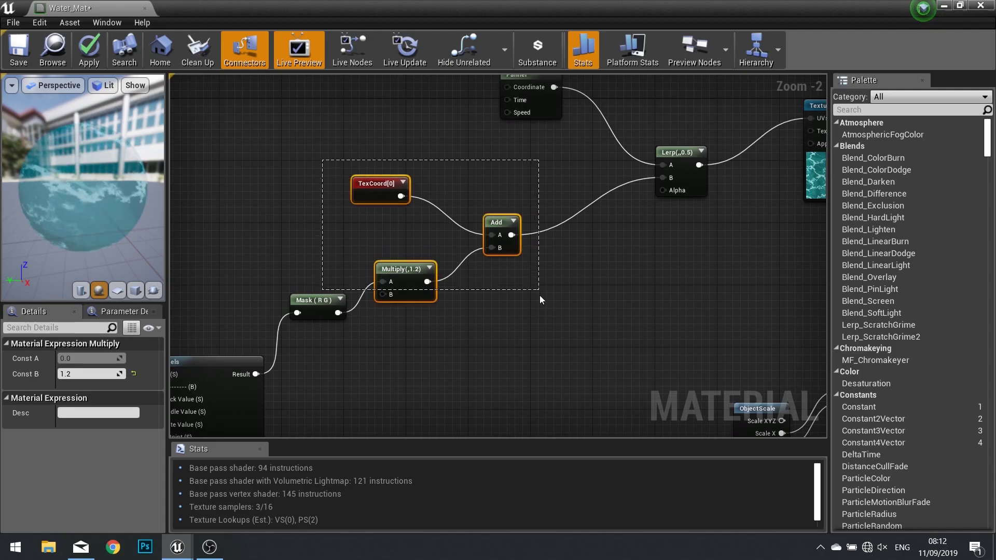
left_click_drag(540, 293, 543, 307)
left_click(375, 194)
right_click_drag(577, 188, 417, 242)
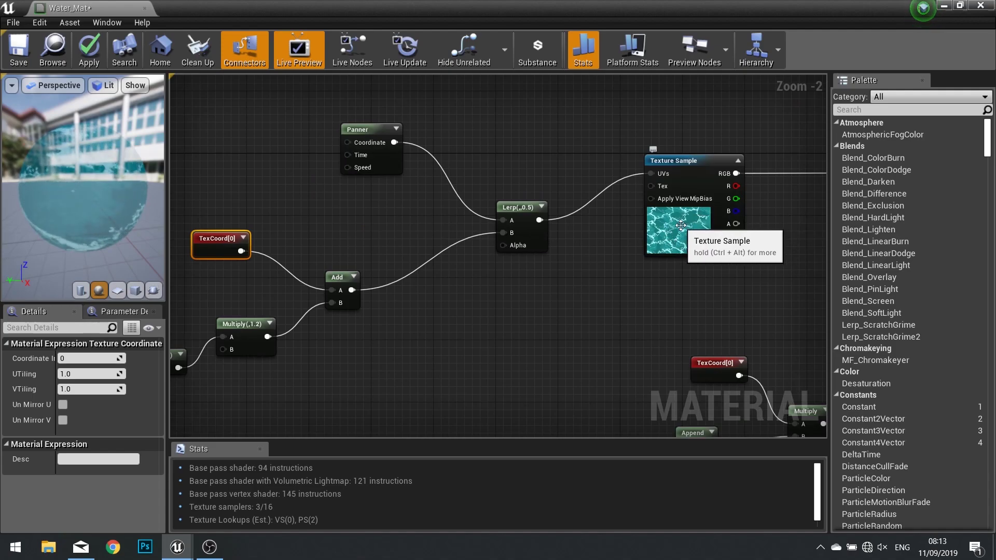
left_click_drag(224, 257, 232, 249)
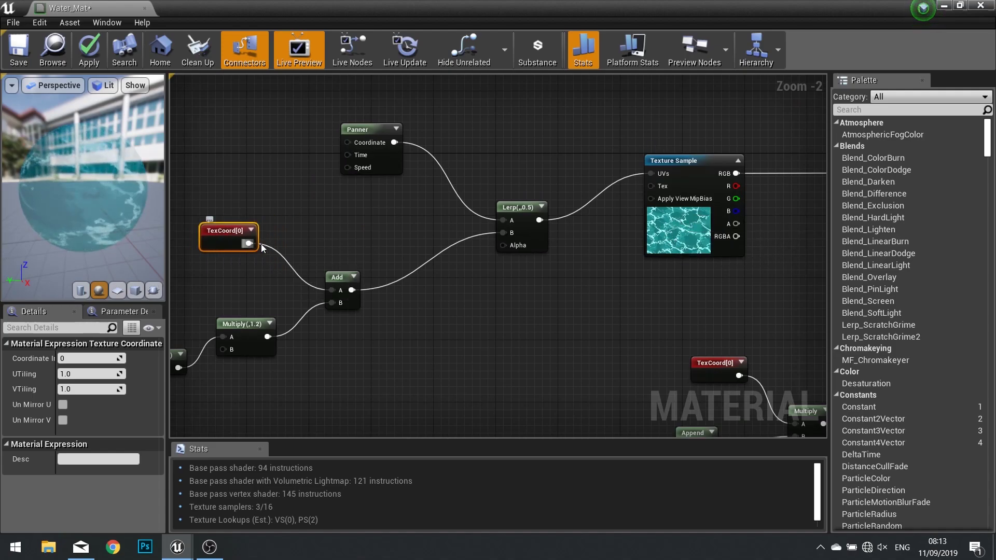
Step: Compare the water Texture Sample with the noise Texture Sample and follow the distortion nodes to the Lerp
left_click(677, 231)
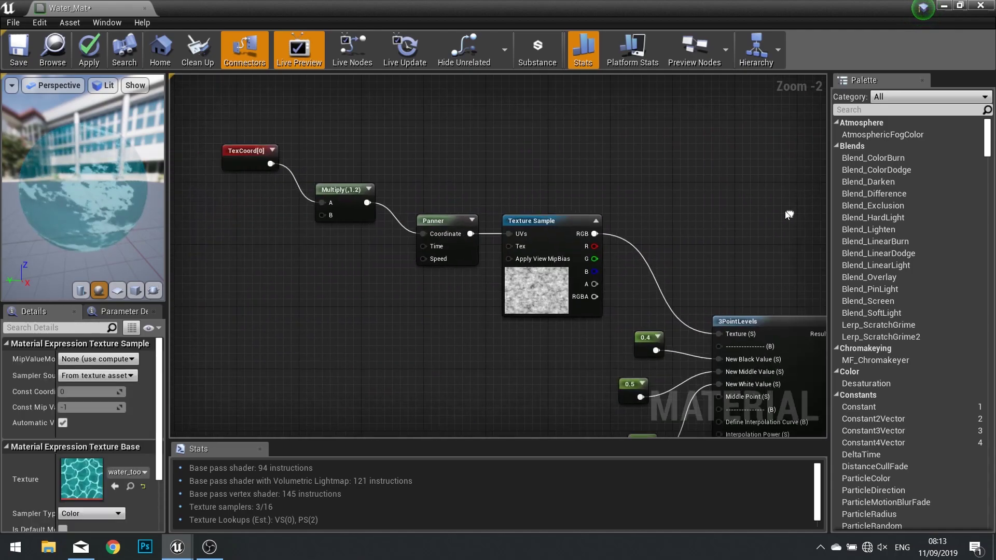
right_click_drag(788, 215, 791, 214)
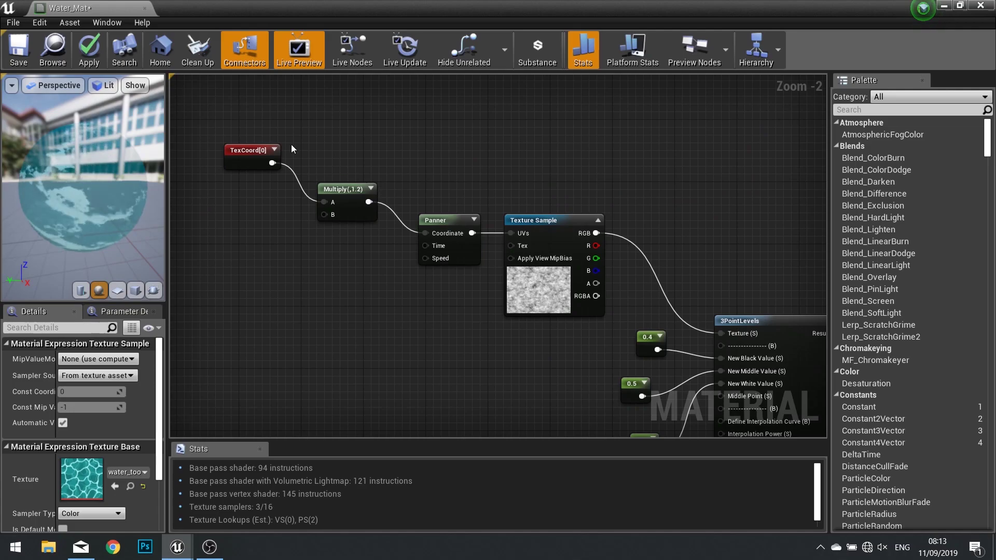
left_click(544, 240)
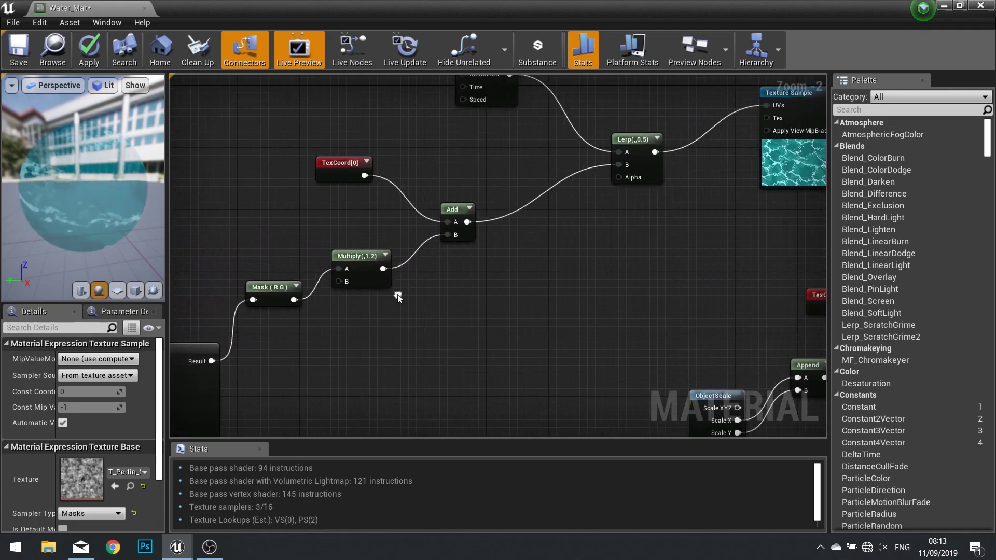
right_click_drag(397, 296, 397, 295)
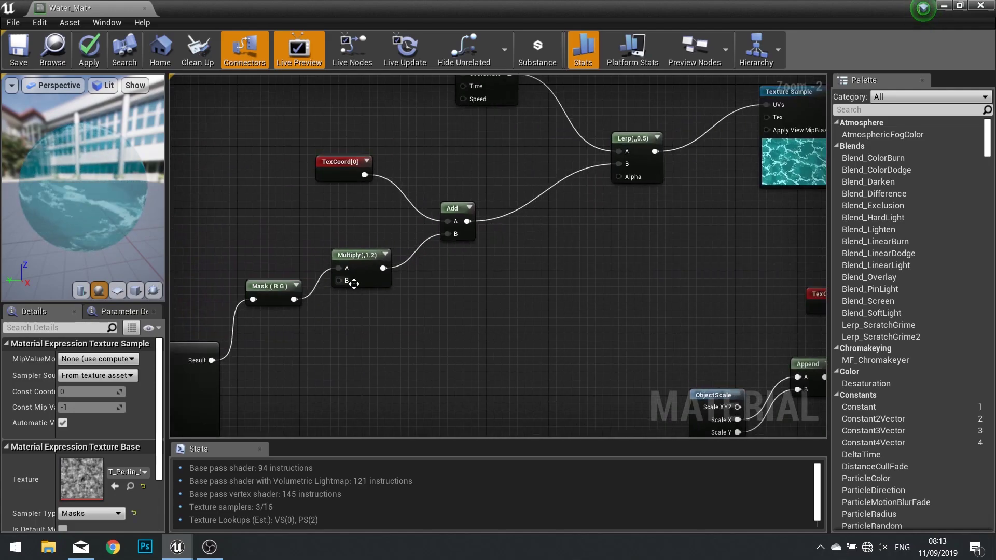
Step: Review the TexCoord feeding the Add node before the Lerp, and move that Add node slightly higher
left_click(345, 168)
right_click_drag(582, 189, 433, 250)
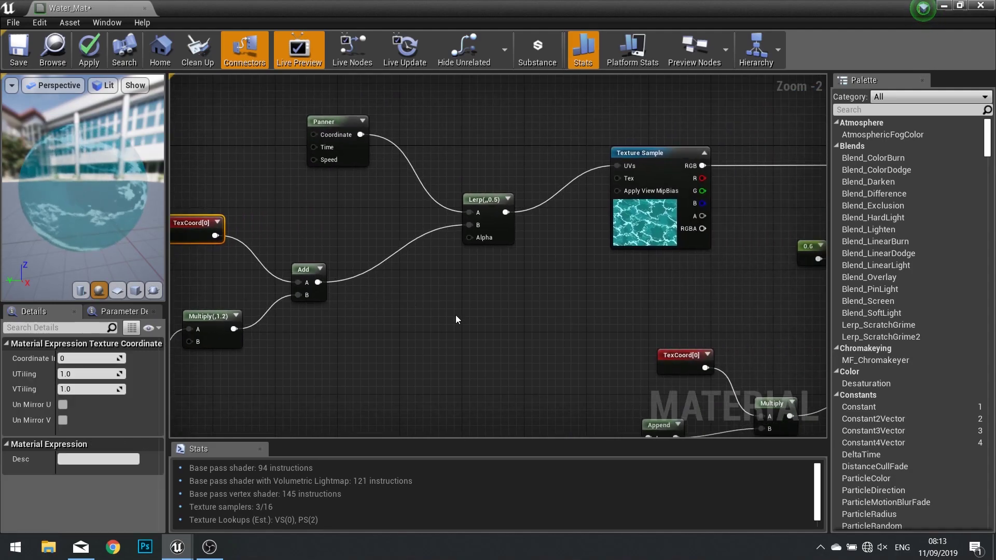
right_click_drag(243, 310, 347, 270)
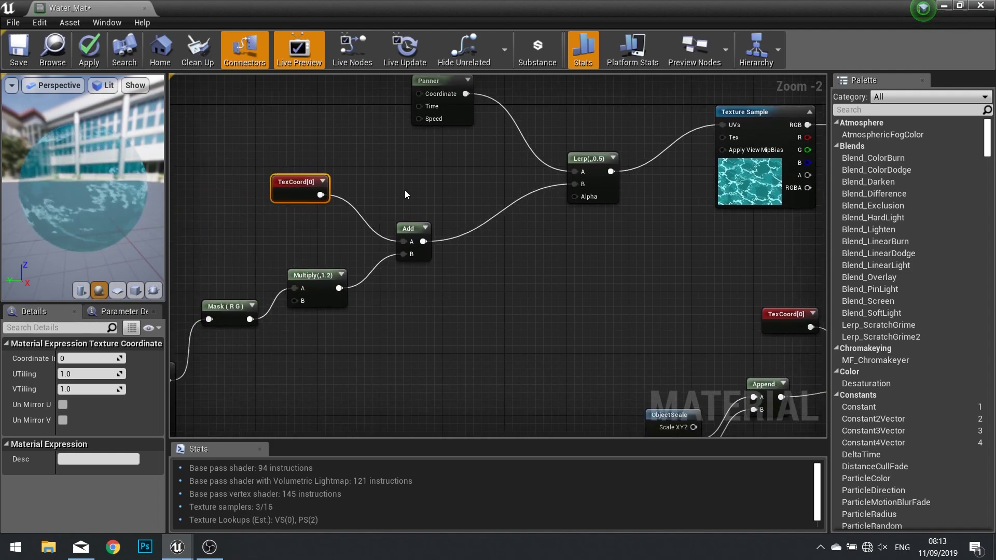
right_click_drag(405, 194, 359, 264)
left_click(368, 292)
mouse_move(368, 293)
left_mouse_down()
mouse_move(397, 272)
mouse_move(373, 278)
left_mouse_up()
right_click_drag(298, 288, 350, 232)
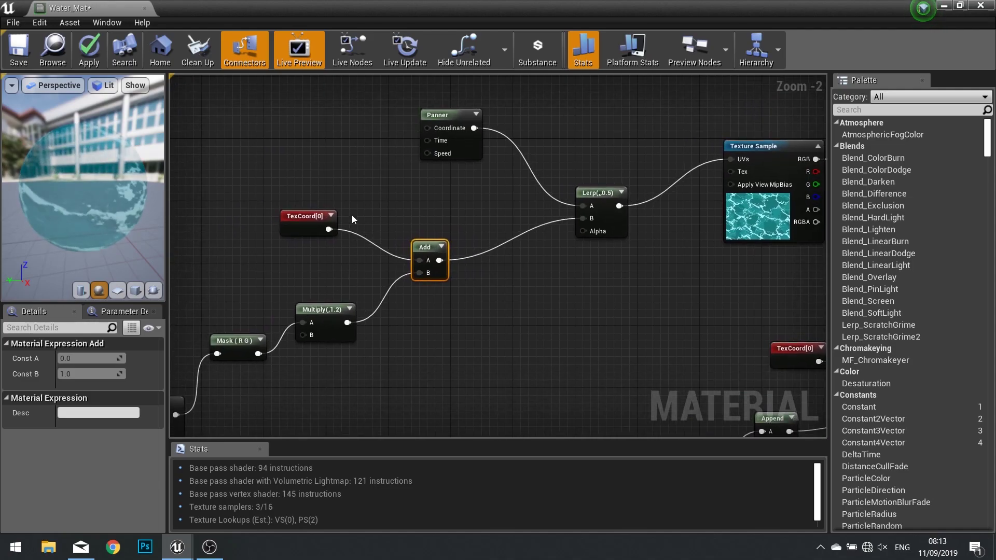
Step: Examine the Panner, the constant driving Opacity, and the ObjectScale, Append, TexCoord and Multiply group feeding Customized UV0
right_click_drag(478, 226, 458, 270)
left_click(442, 201)
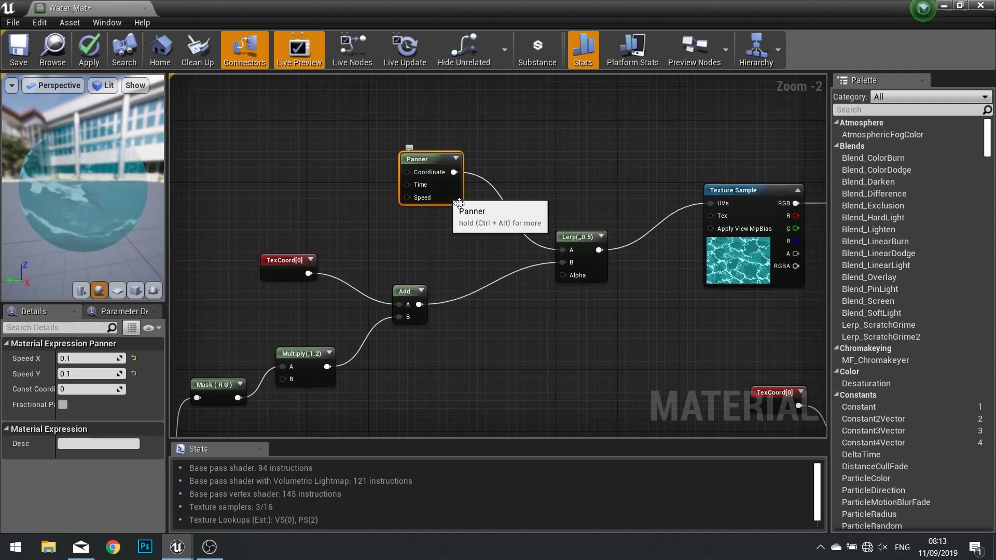
right_click_drag(443, 200, 382, 244)
right_click_drag(563, 335, 354, 258)
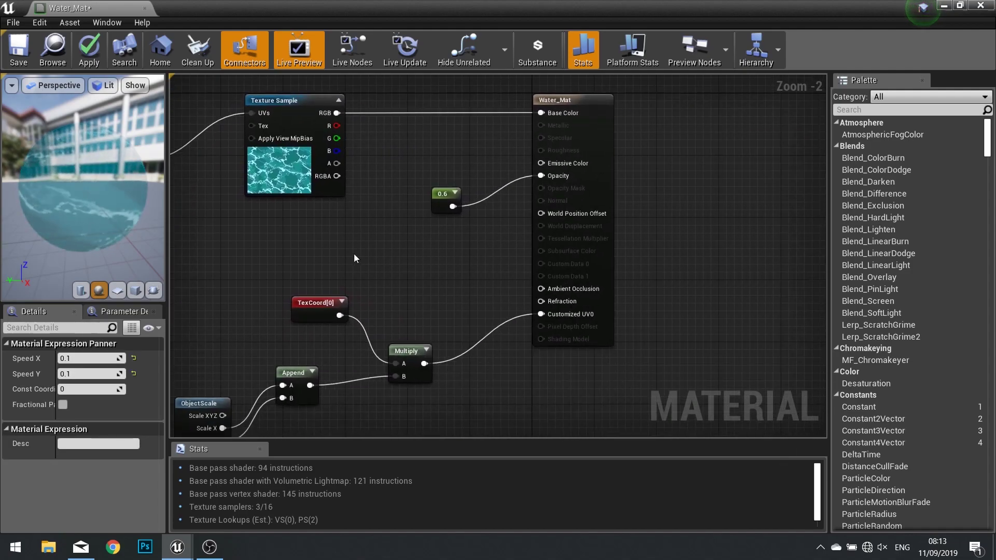
left_click(432, 201)
right_click_drag(419, 260, 506, 200)
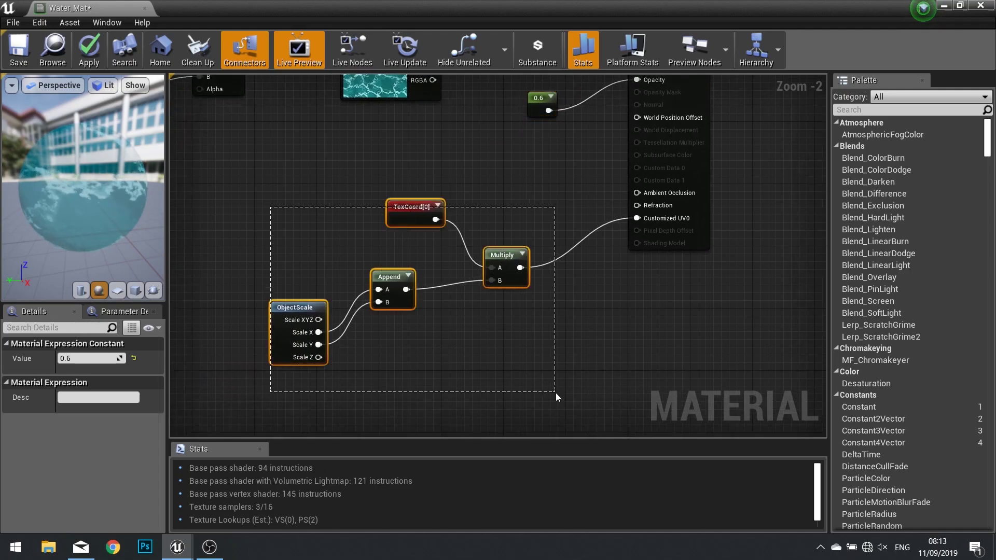
left_click_drag(555, 393, 555, 393)
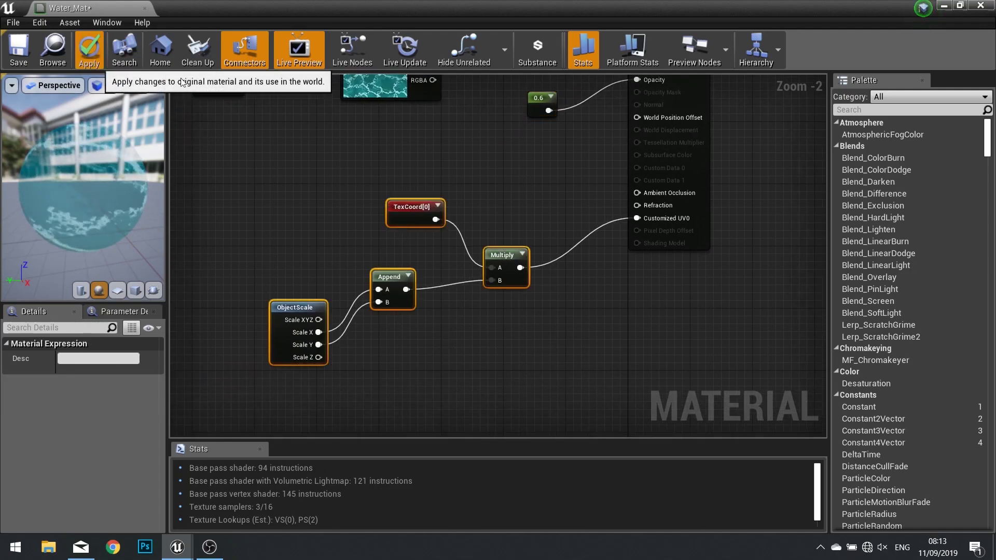
Step: Apply the Water_Mat changes, close the material editor and look over the water plane in the level
left_click(89, 49)
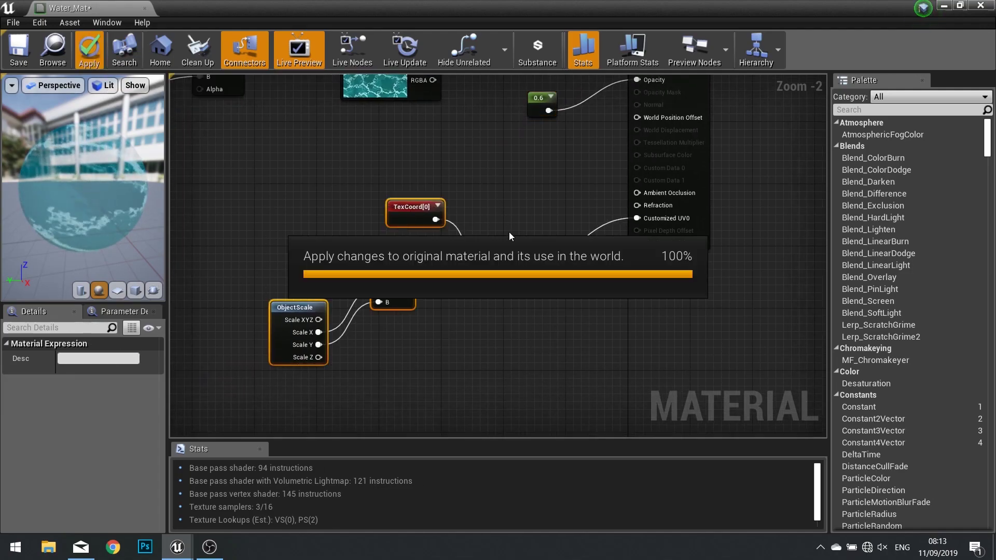
left_click(980, 5)
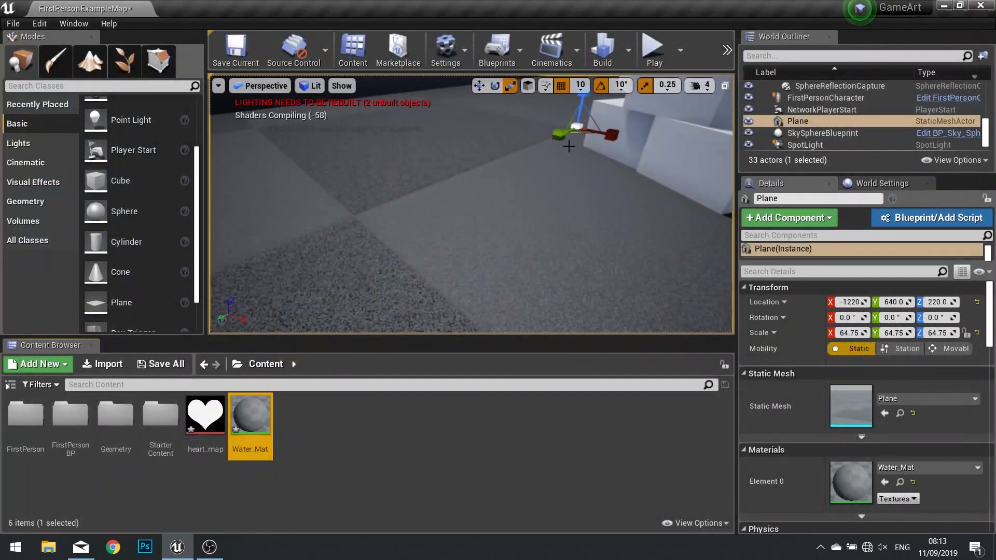
right_click_drag(527, 196, 545, 235)
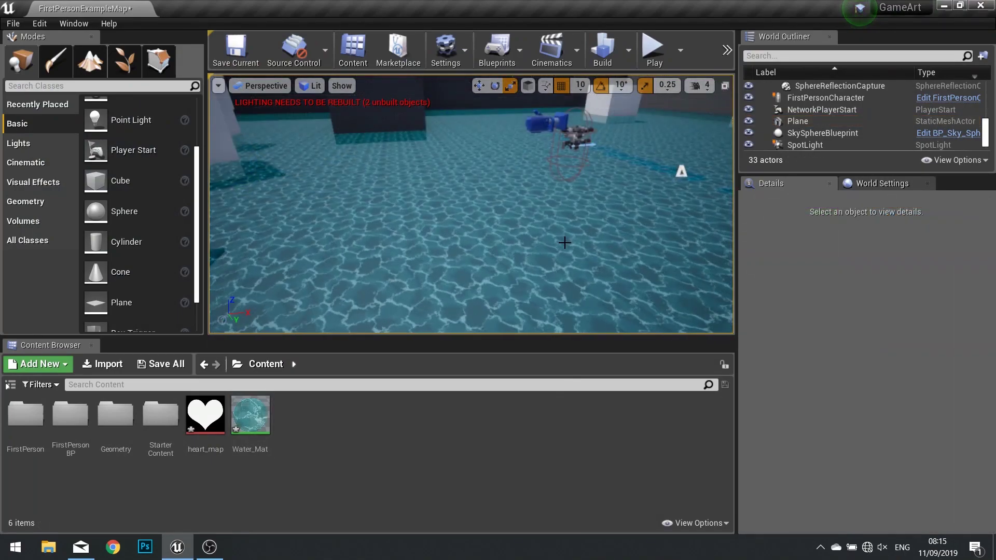